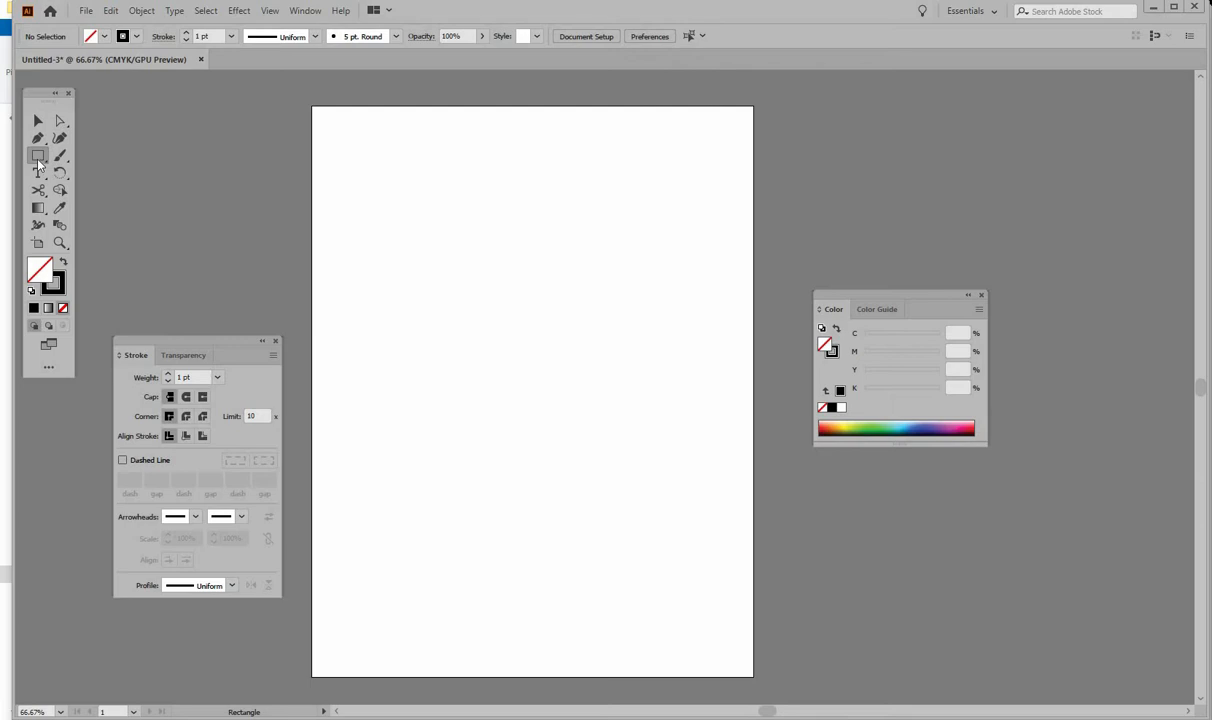
- Draw a rectangle about 2.55 by 1.5 in on the upper part of the page and fill it with black
{"action": "left_click", "coordinate": [38, 158]}
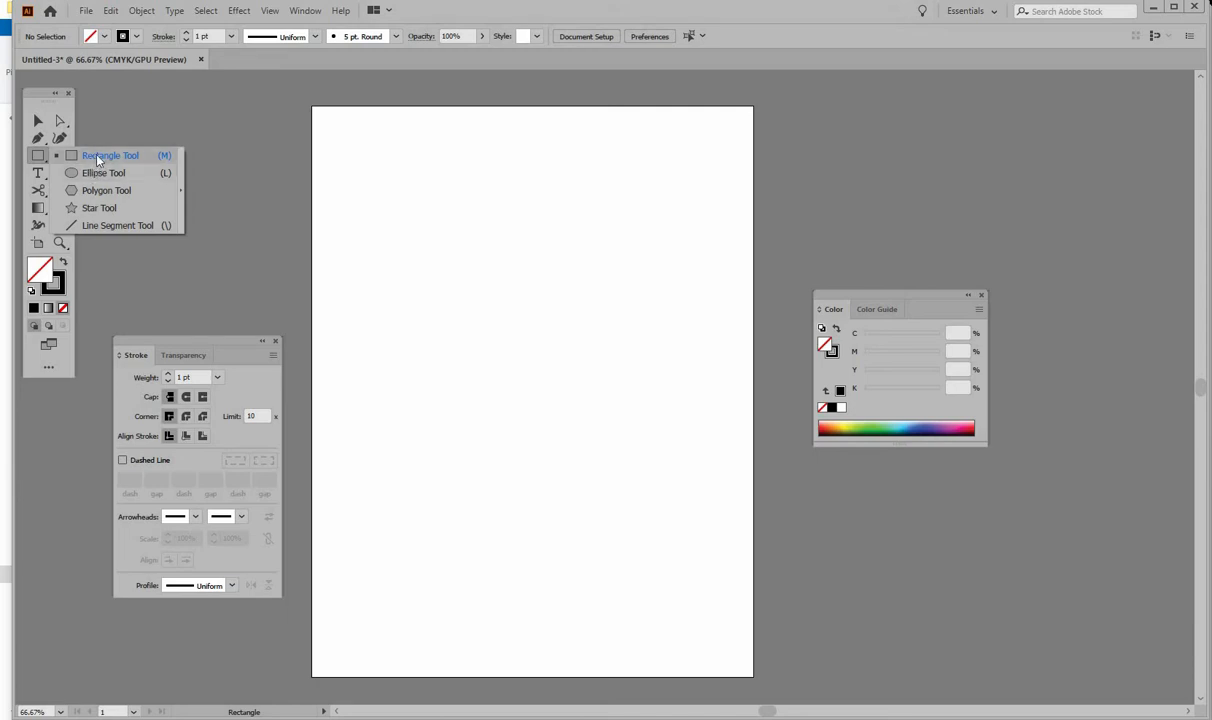
{"action": "left_click", "coordinate": [97, 160]}
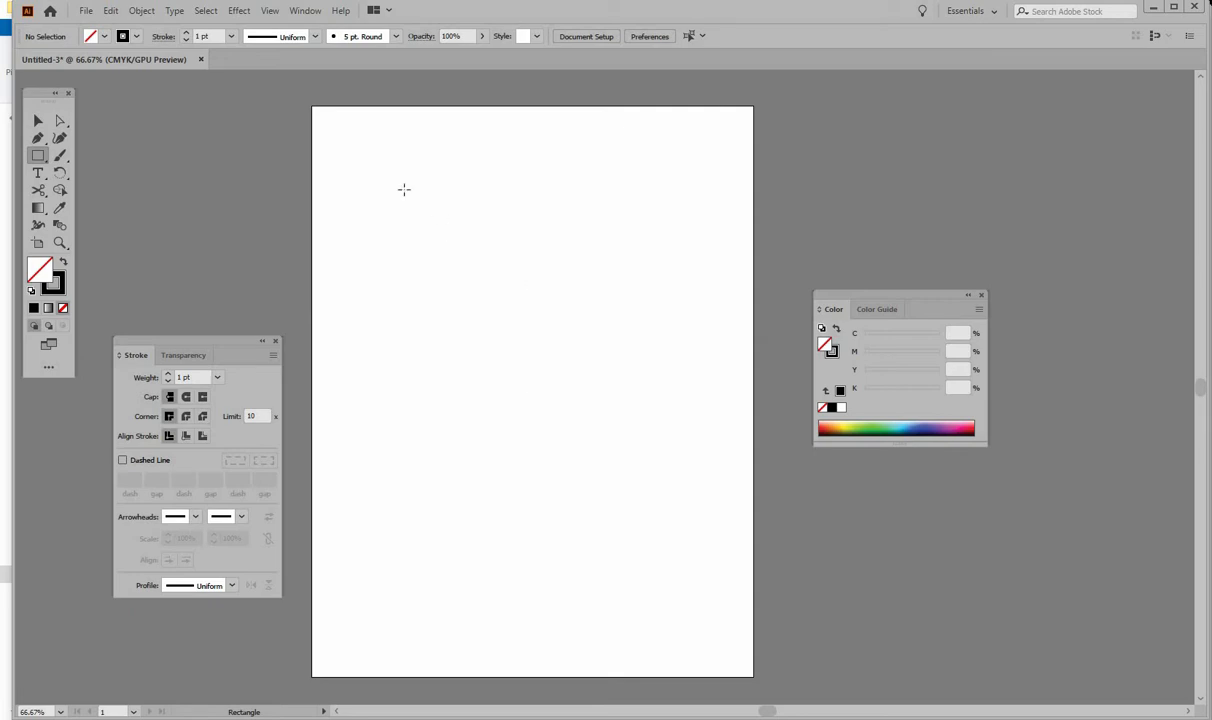
{"action": "left_click_drag", "start_coordinate": [404, 189], "coordinate": [537, 267]}
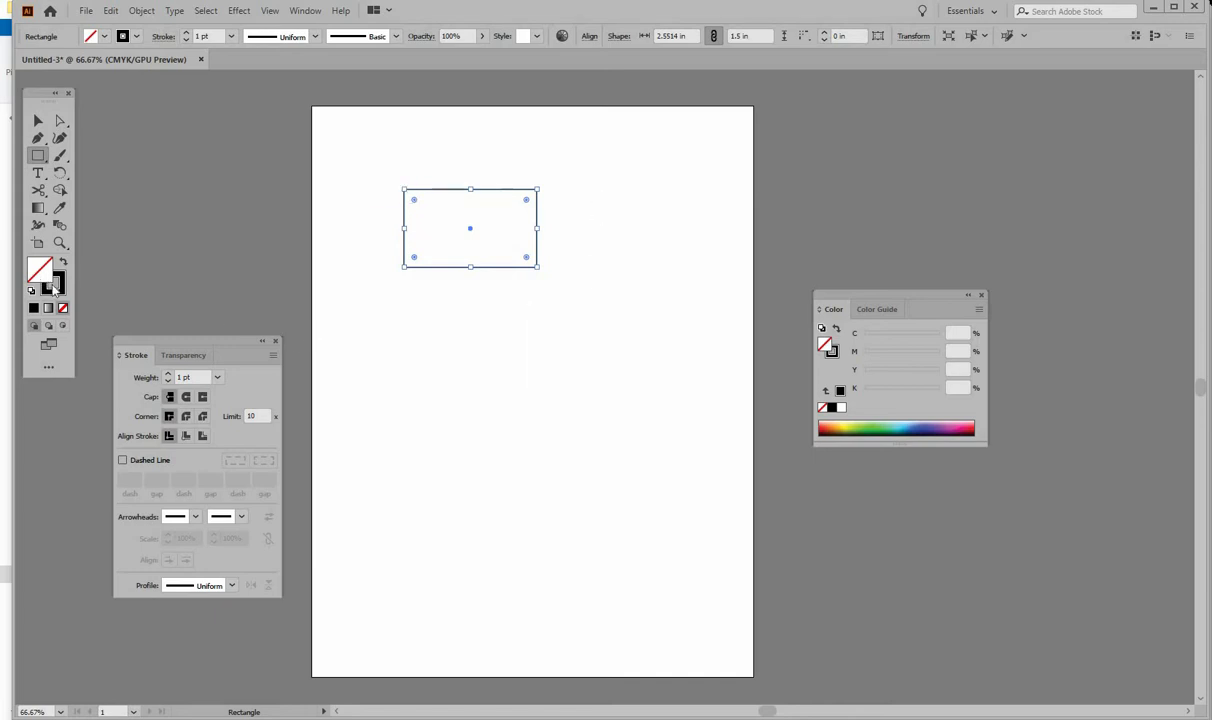
{"action": "left_click", "coordinate": [832, 407]}
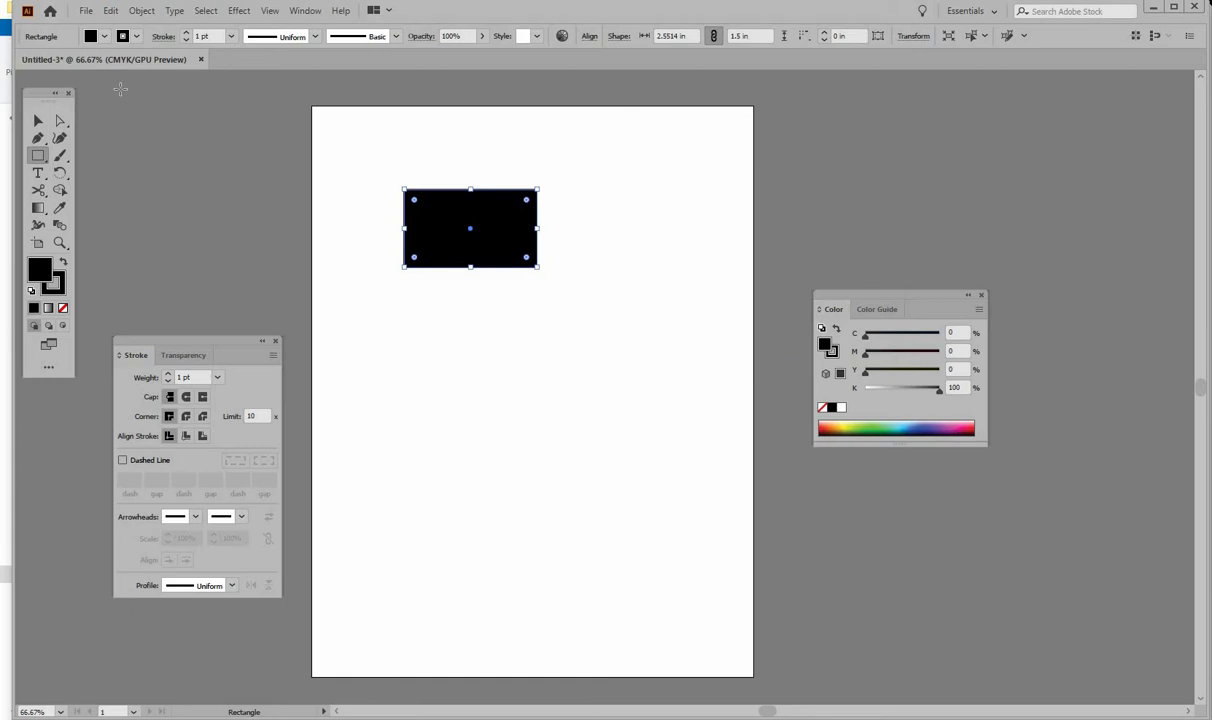
- Remove the black rectangle's stroke and move it up and right to the top middle of the page
{"action": "left_click", "coordinate": [38, 120]}
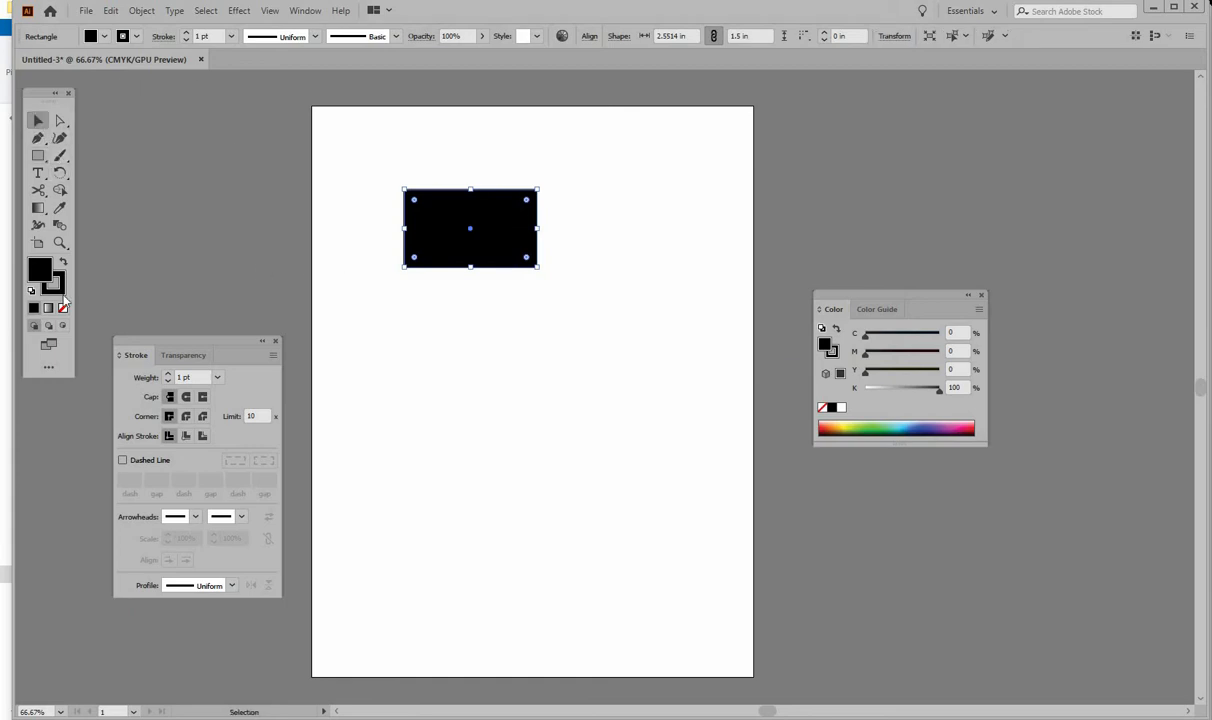
{"action": "left_click", "coordinate": [60, 292]}
{"action": "left_click", "coordinate": [63, 309]}
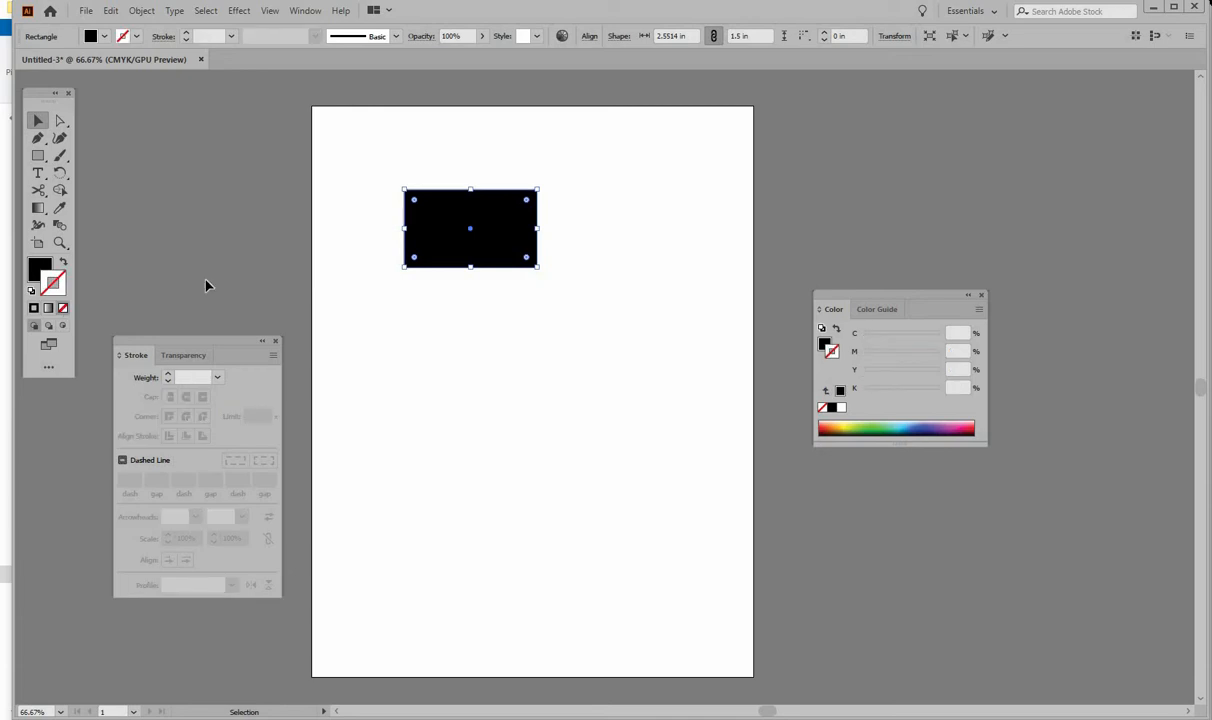
{"action": "left_click_drag", "start_coordinate": [446, 214], "coordinate": [468, 176]}
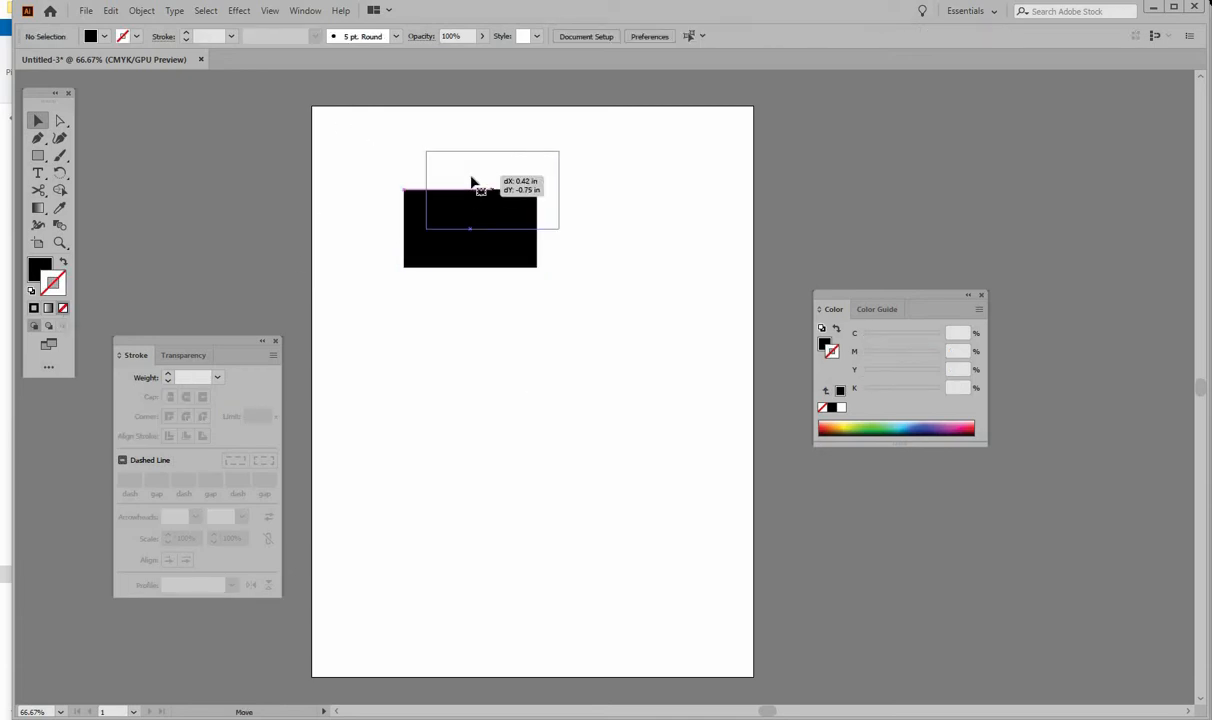
{"action": "left_click_drag", "start_coordinate": [517, 187], "coordinate": [567, 180]}
{"action": "left_click", "coordinate": [411, 177]}
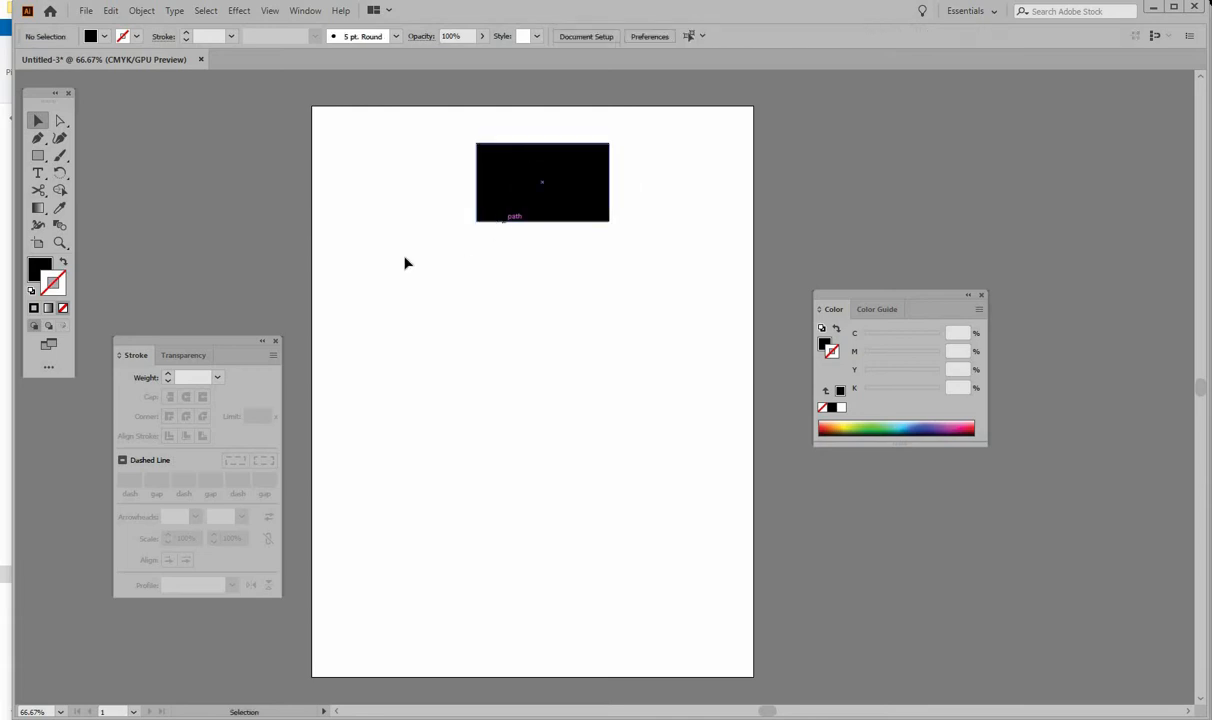
- Draw an ellipse about 2.19 by 1.51 in below the black rectangle and shift it right to sit beneath it
{"action": "left_click_drag", "start_coordinate": [38, 155], "coordinate": [86, 174]}
{"action": "left_click_drag", "start_coordinate": [459, 289], "coordinate": [573, 367]}
{"action": "left_click", "coordinate": [37, 120]}
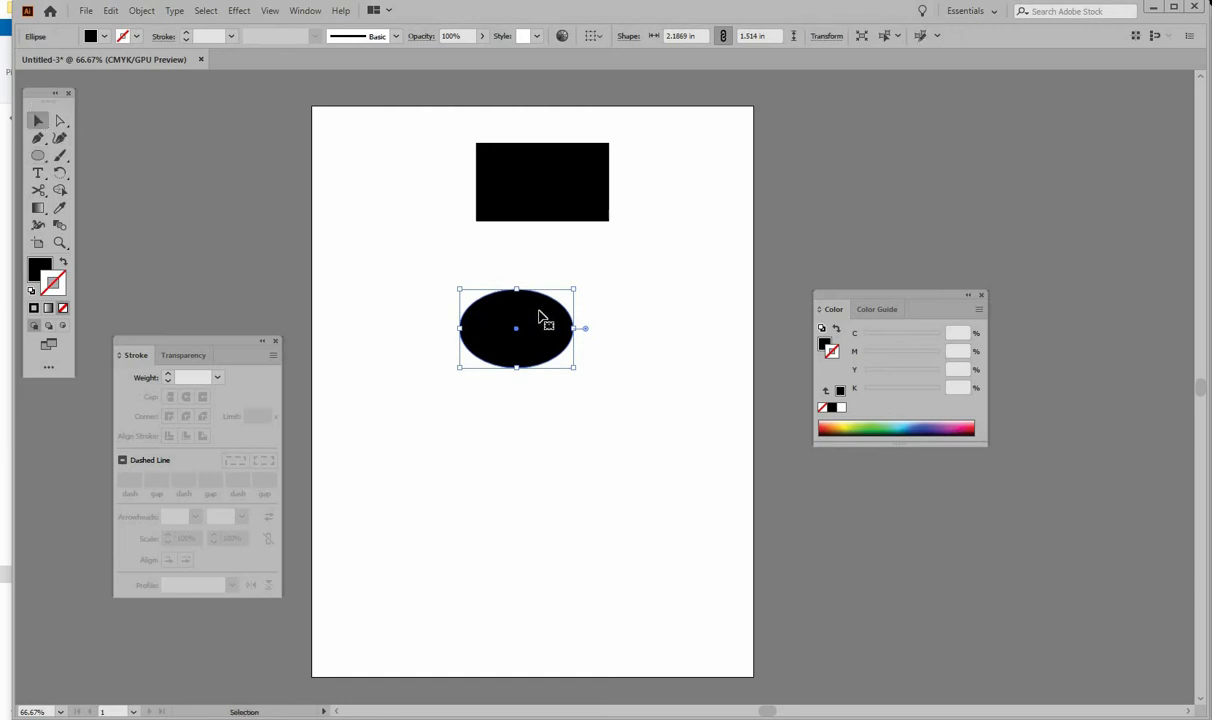
{"action": "left_click_drag", "start_coordinate": [540, 317], "coordinate": [574, 317]}
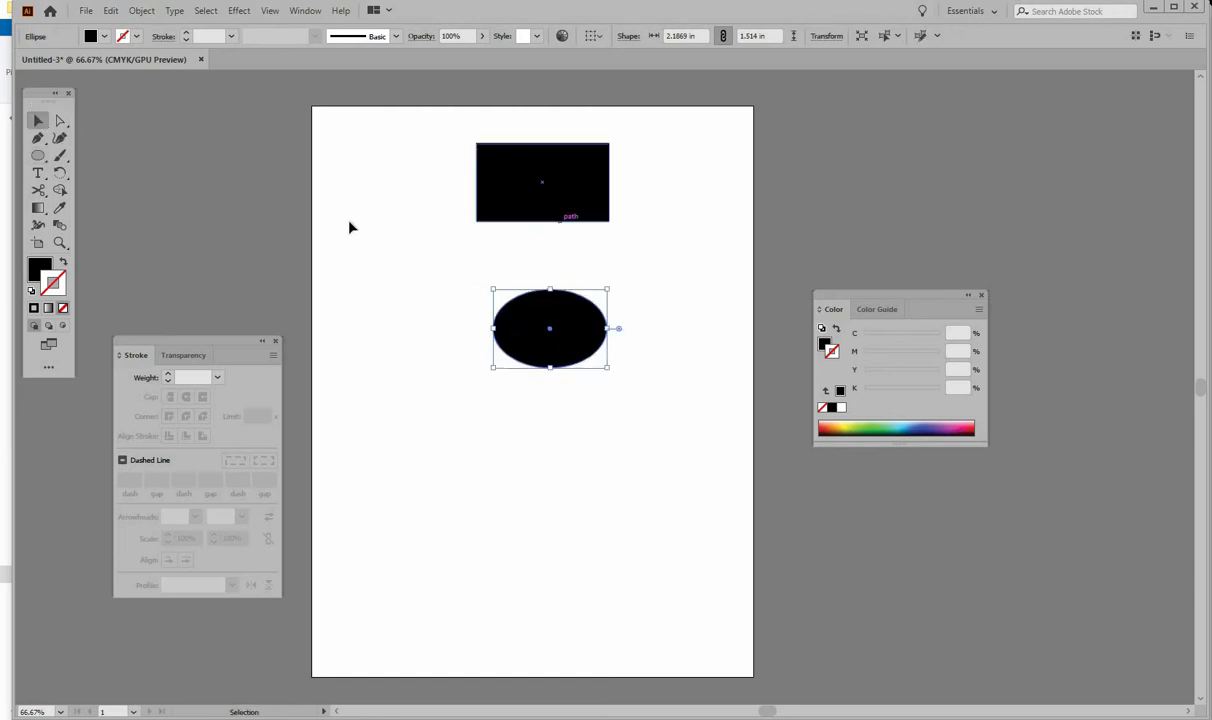
- Draw a small rectangle about 1.91 by 0.9 in left of the large black rectangle and delete it
{"action": "left_click_drag", "start_coordinate": [46, 162], "coordinate": [84, 156]}
{"action": "left_click_drag", "start_coordinate": [327, 197], "coordinate": [427, 243]}
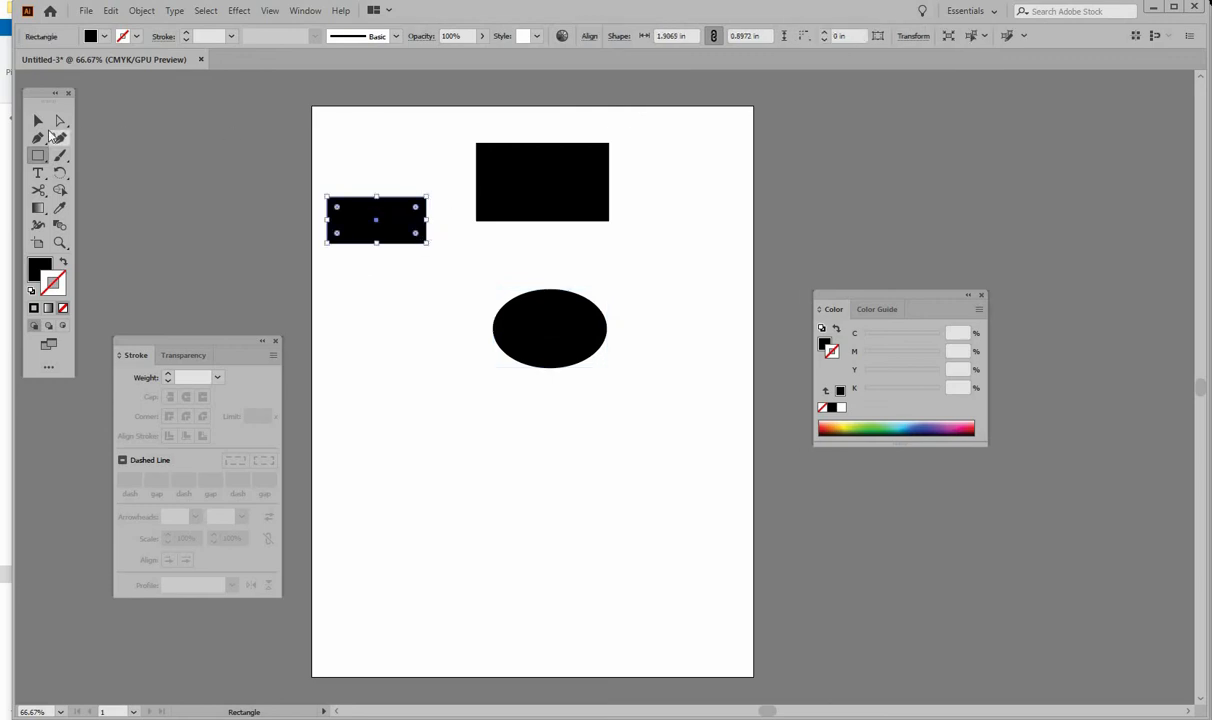
{"action": "left_click", "coordinate": [38, 120]}
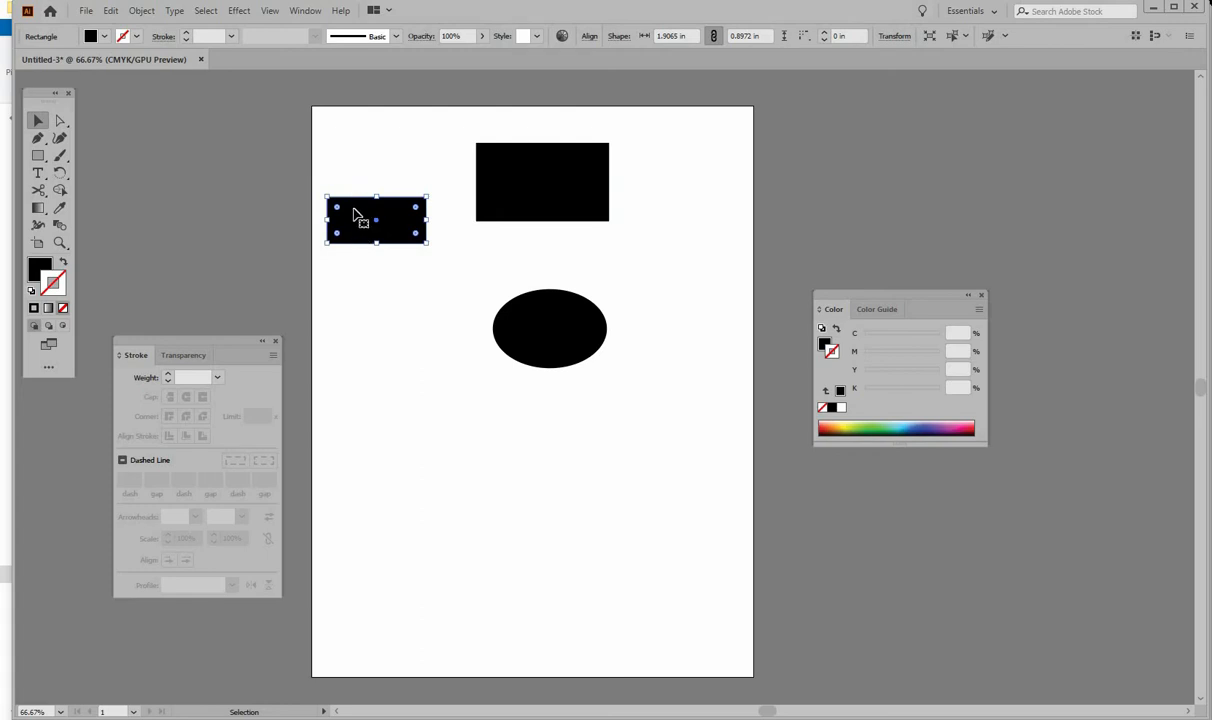
{"action": "key", "text": "Delete"}
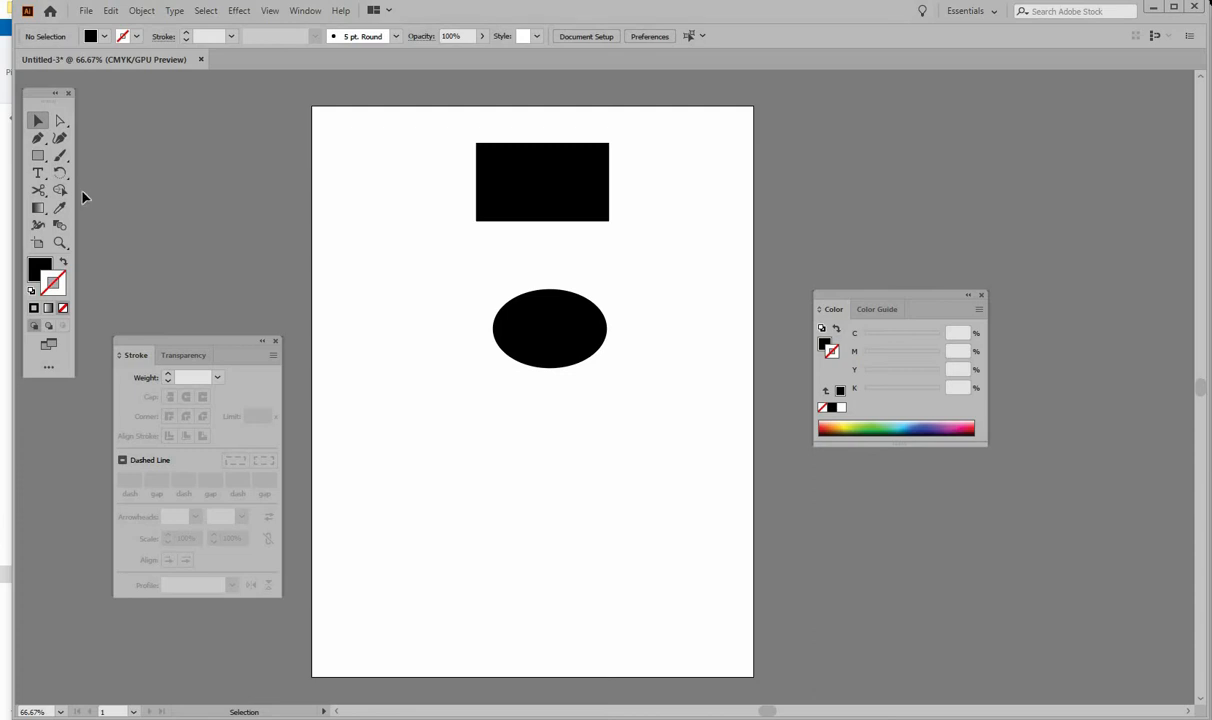
- Give the ellipse a black stroke and no fill, and move it left and slightly down
{"action": "left_click", "coordinate": [547, 219]}
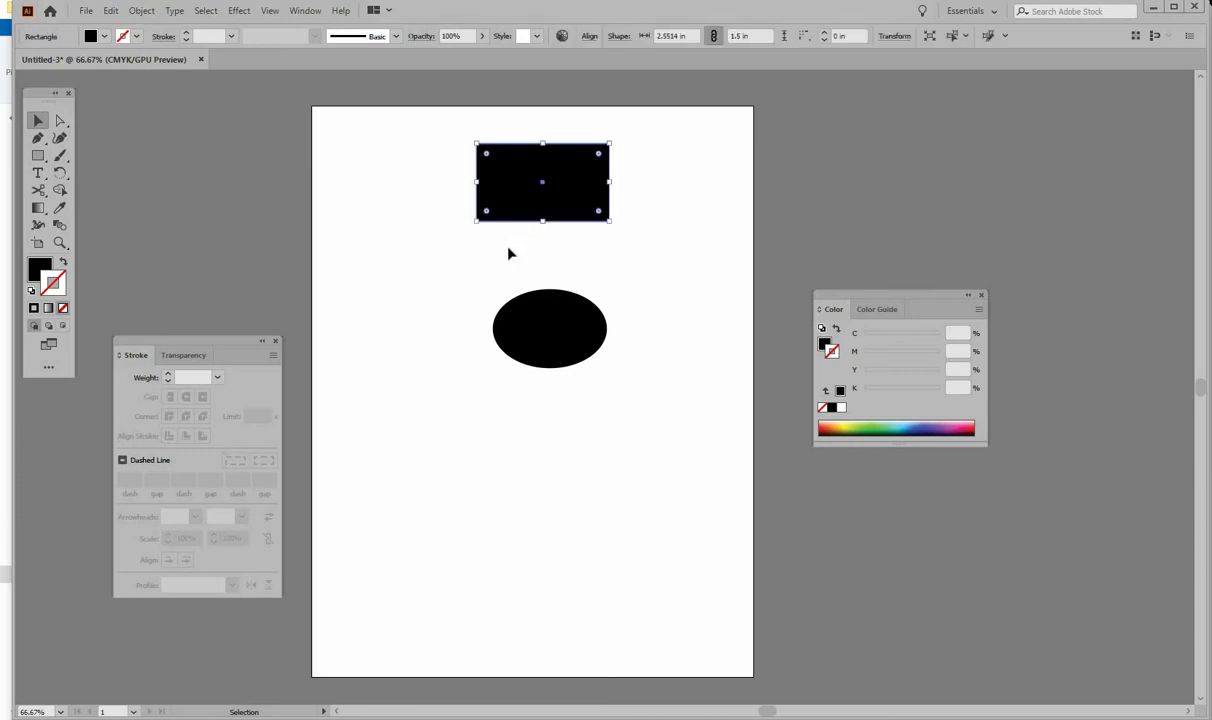
{"action": "left_click", "coordinate": [565, 329]}
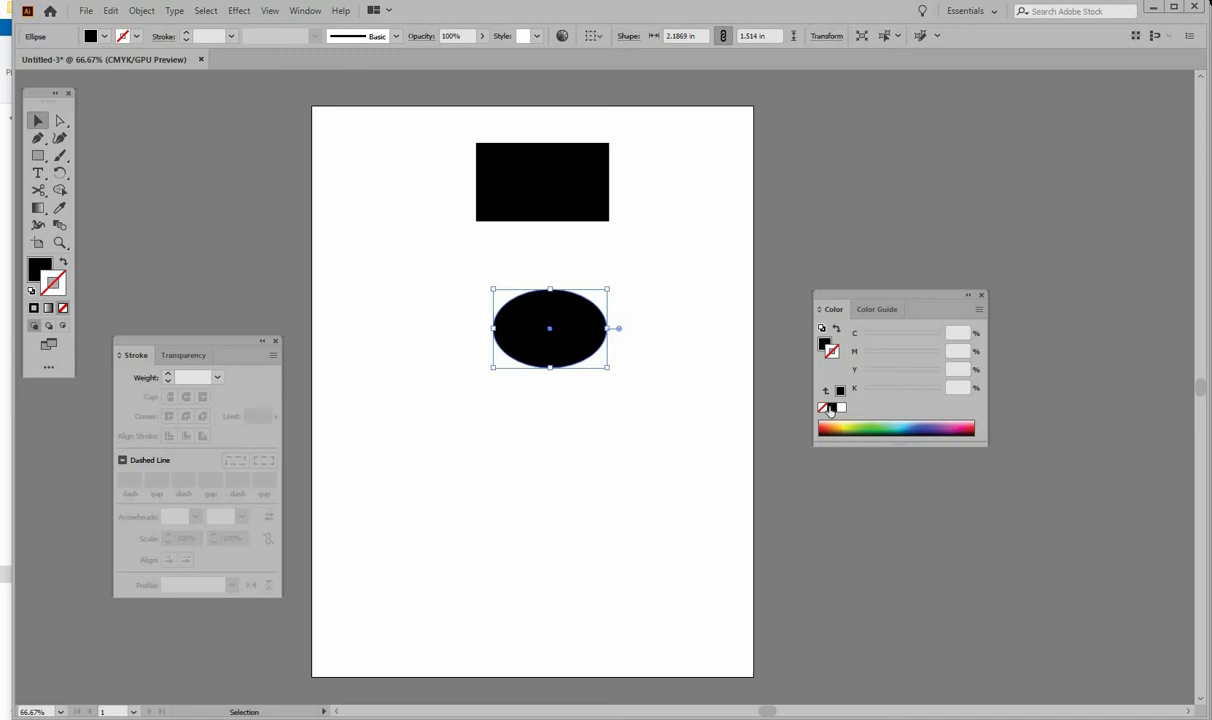
{"action": "left_click", "coordinate": [830, 408]}
{"action": "left_click", "coordinate": [39, 271]}
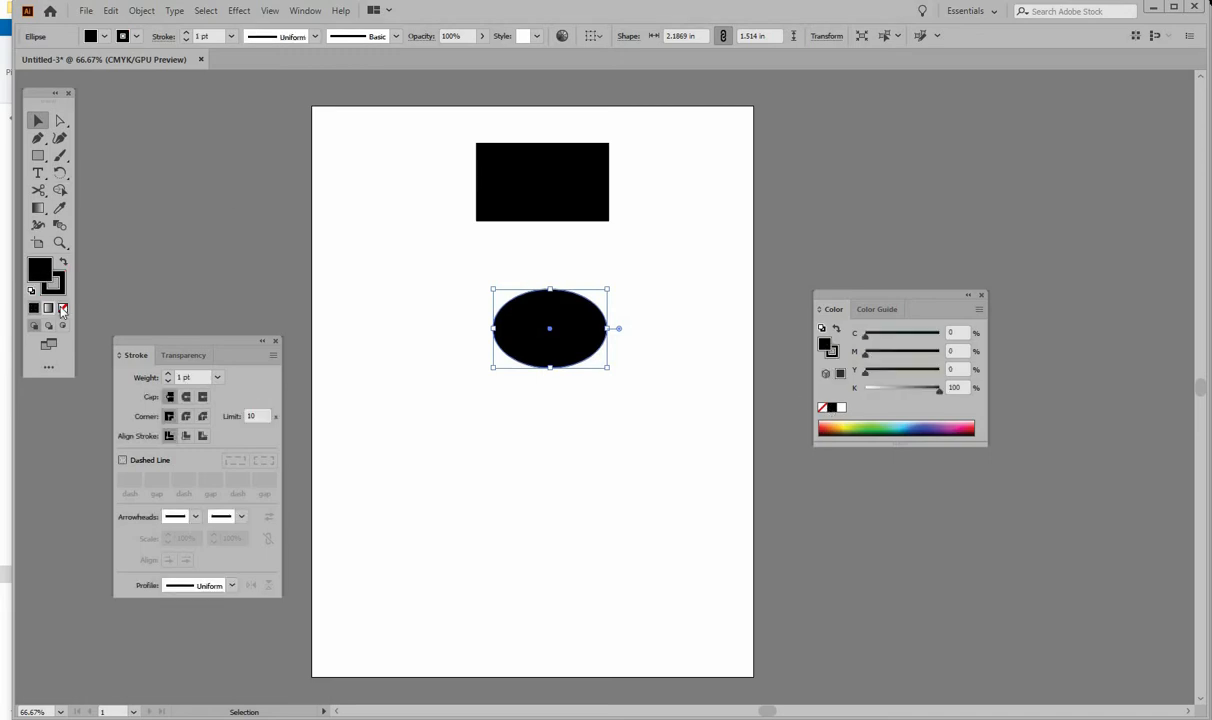
{"action": "left_click", "coordinate": [62, 309]}
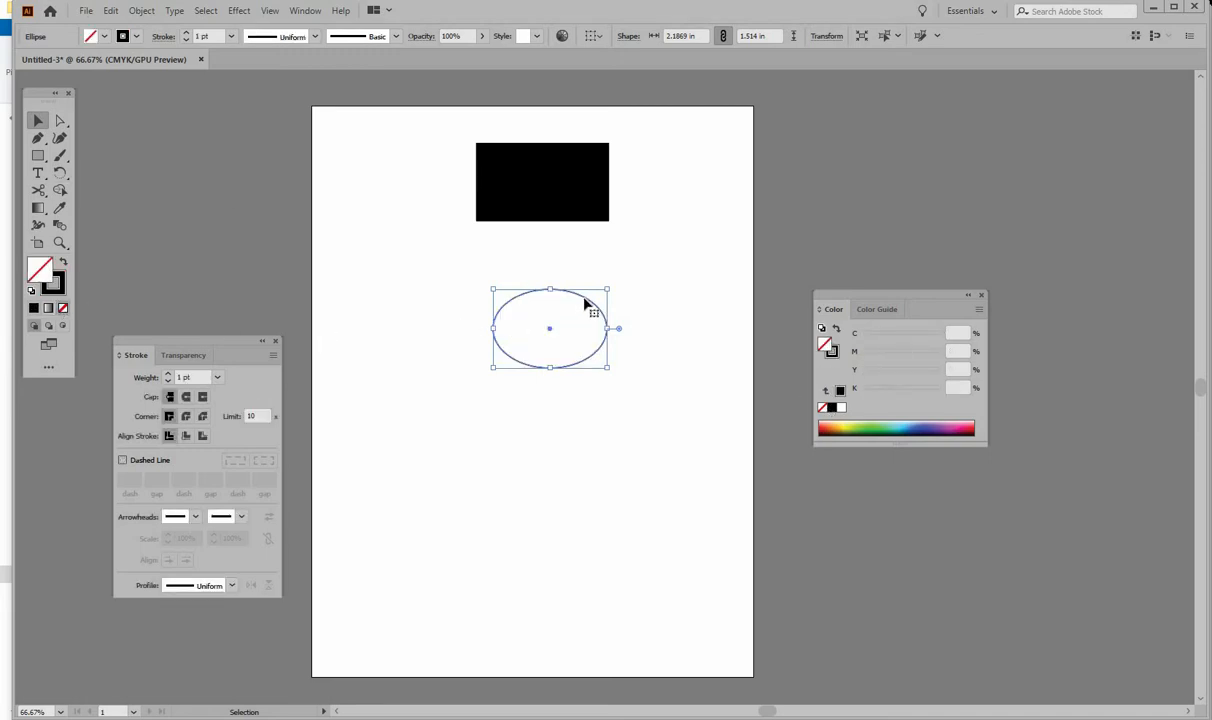
{"action": "left_click_drag", "start_coordinate": [533, 314], "coordinate": [477, 330]}
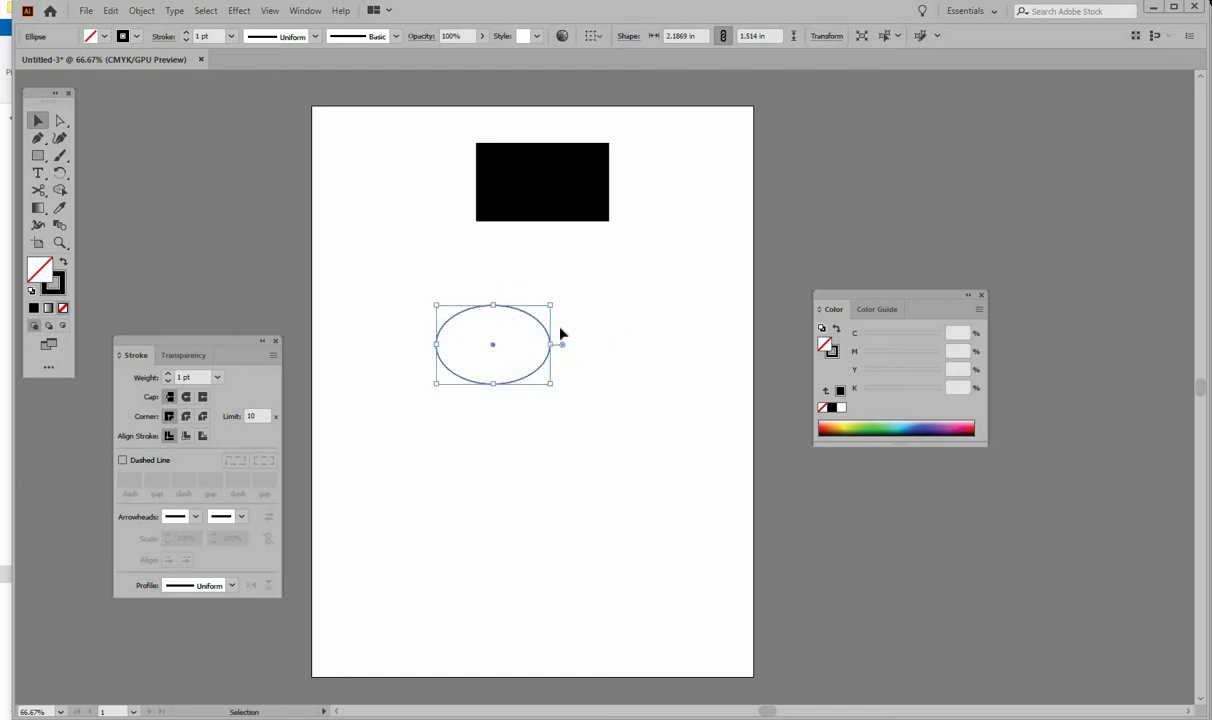
- Pull the ellipse's top anchor point straight up with Direct Selection to form an egg-like shape
{"action": "left_click", "coordinate": [60, 121]}
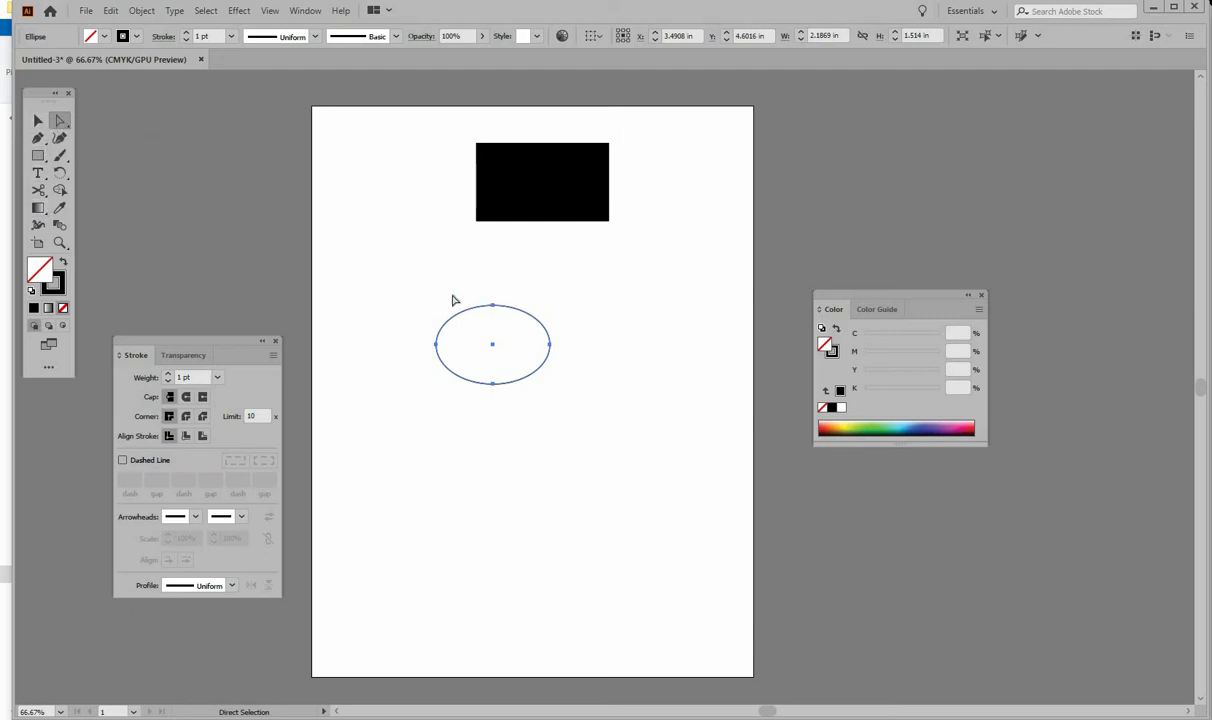
{"action": "left_click", "coordinate": [499, 317]}
{"action": "left_click", "coordinate": [497, 310]}
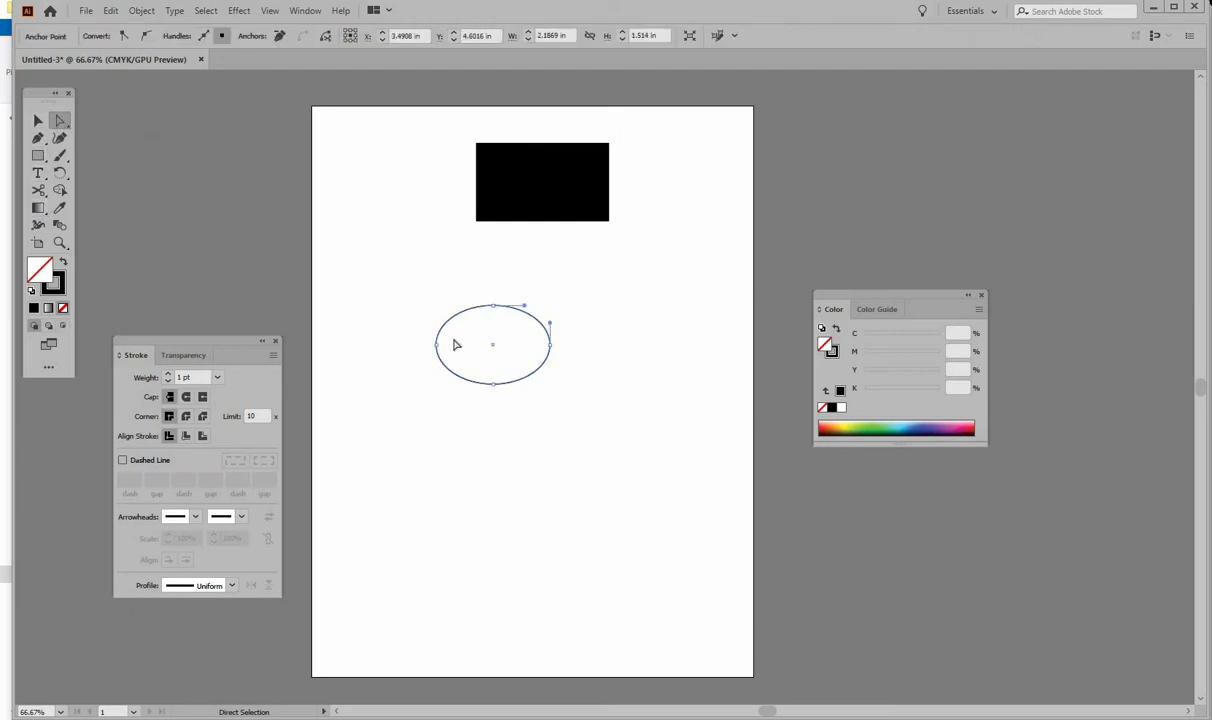
{"action": "left_click_drag", "start_coordinate": [492, 308], "coordinate": [493, 277]}
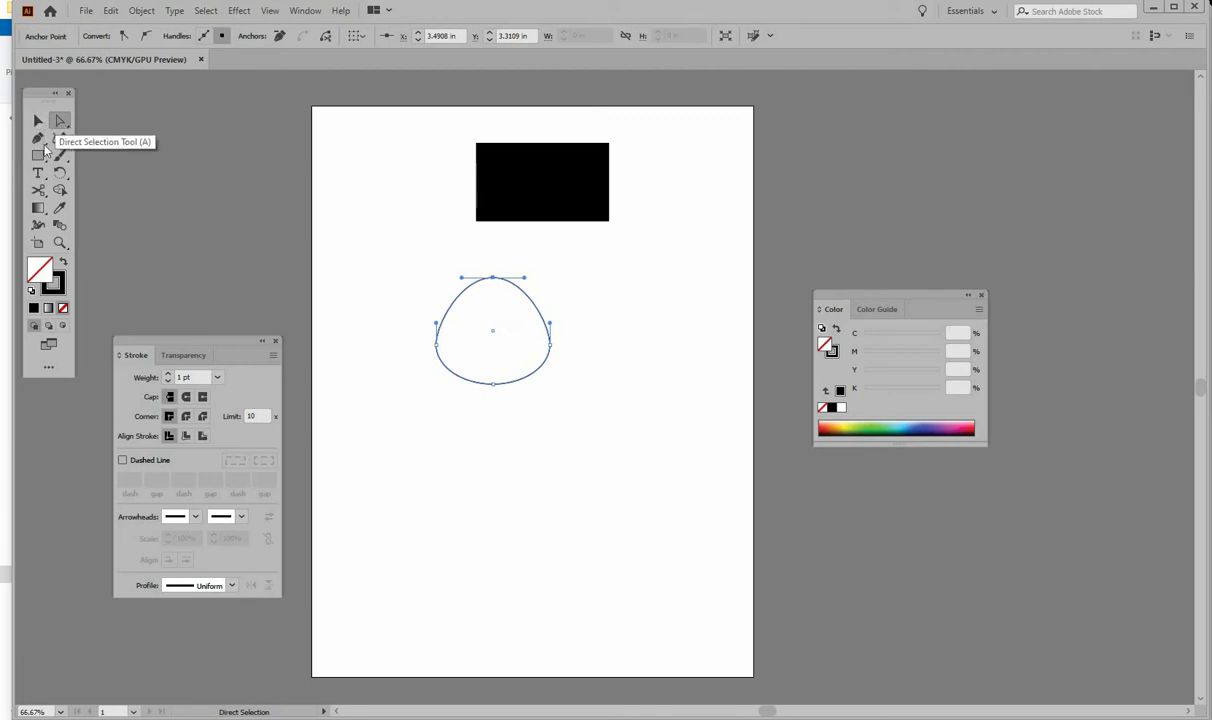
- Create a rectangle with an exact width of 2.14 in and height of 1.64 in
{"action": "left_click", "coordinate": [38, 155]}
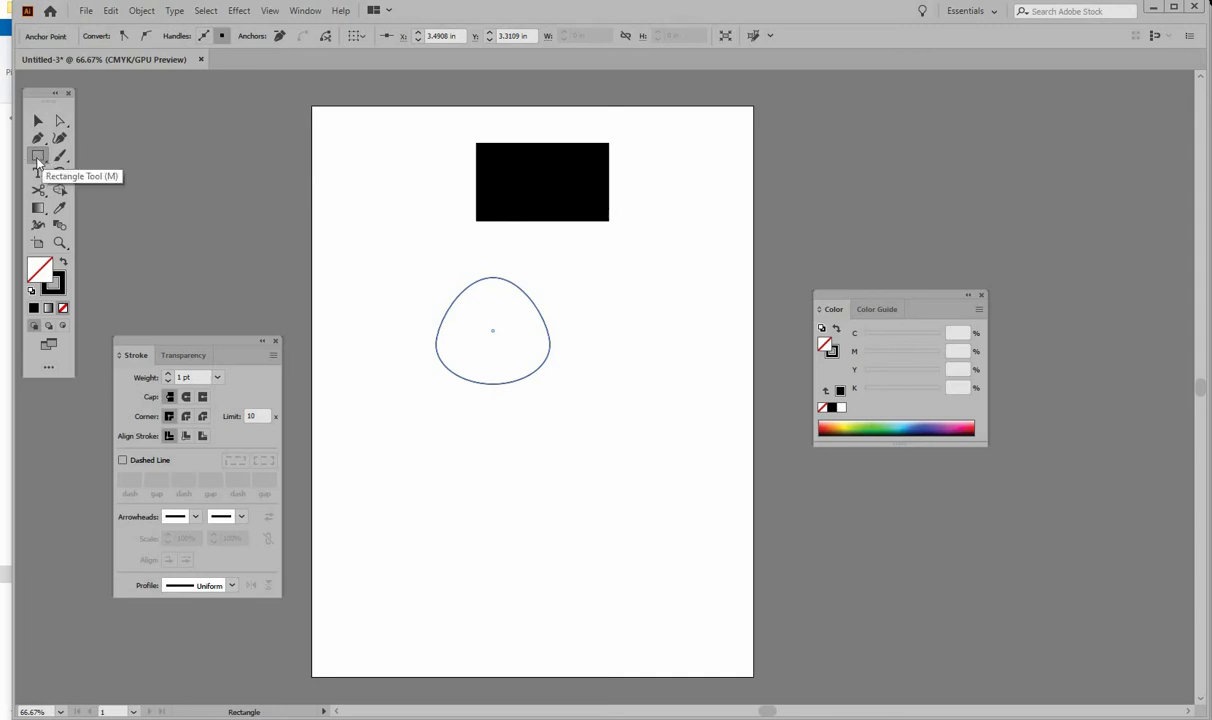
{"action": "left_click", "coordinate": [38, 158]}
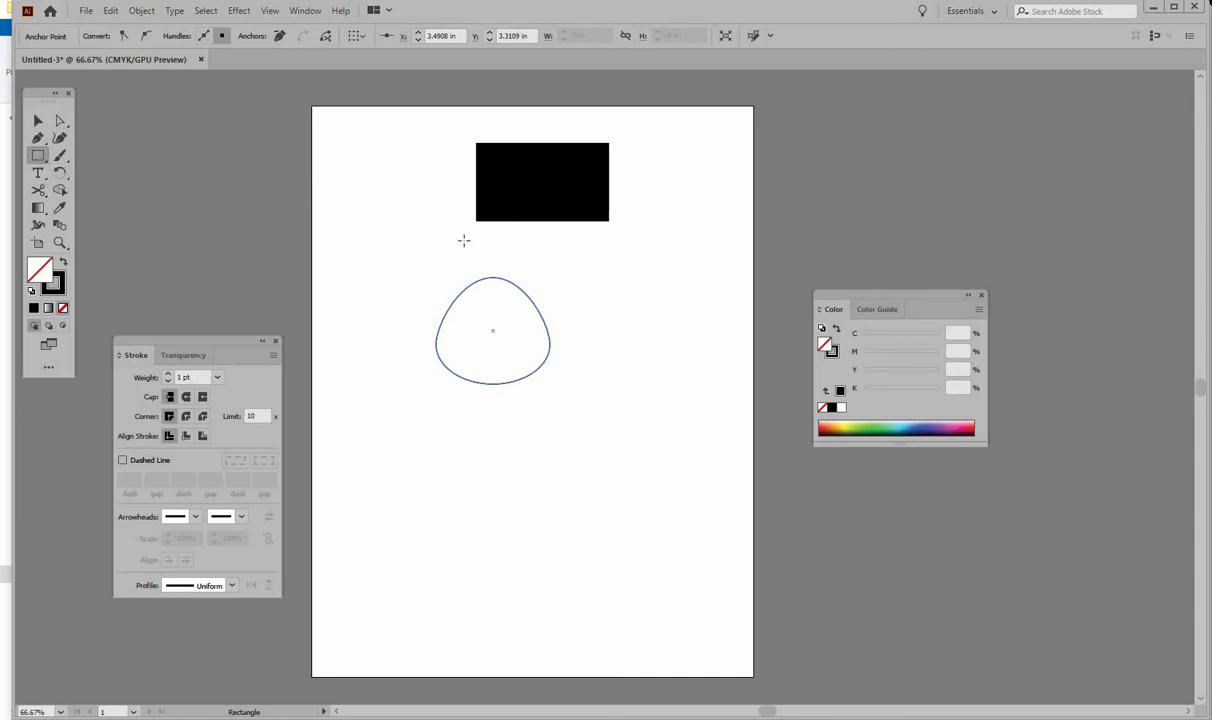
{"action": "left_click", "coordinate": [657, 386]}
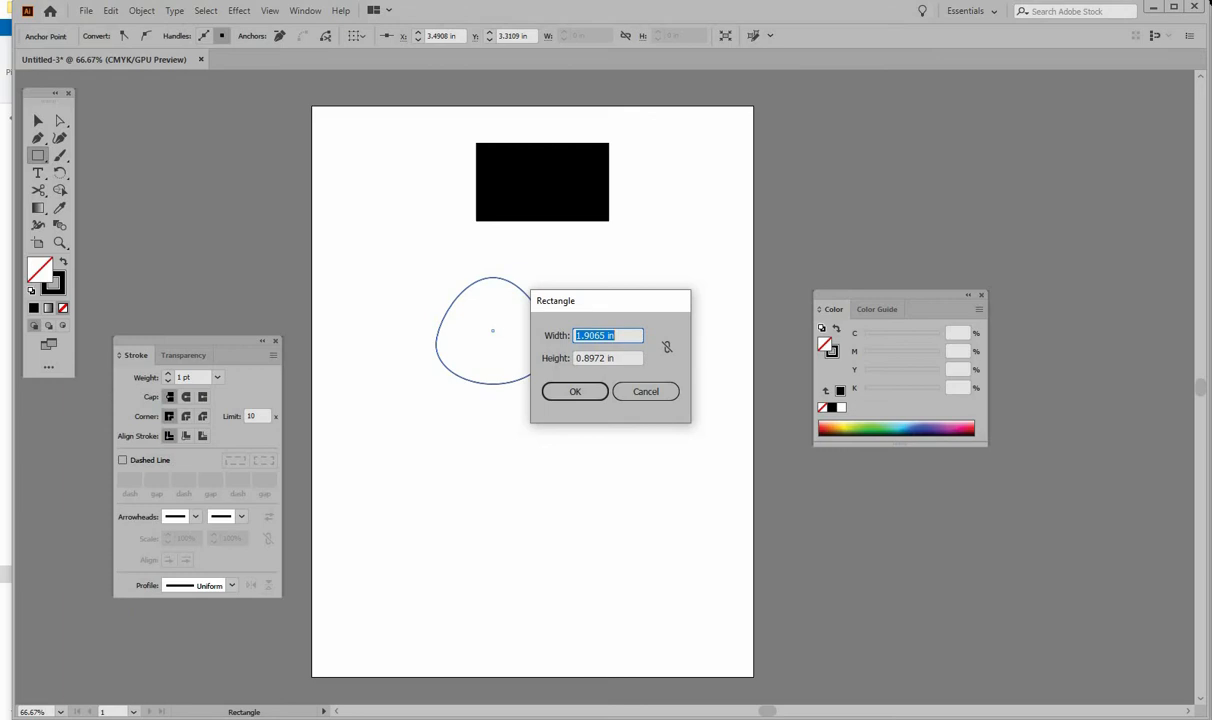
{"action": "type", "text": "2.14"}
{"action": "key", "text": "Tab"}
{"action": "type", "text": "1"}
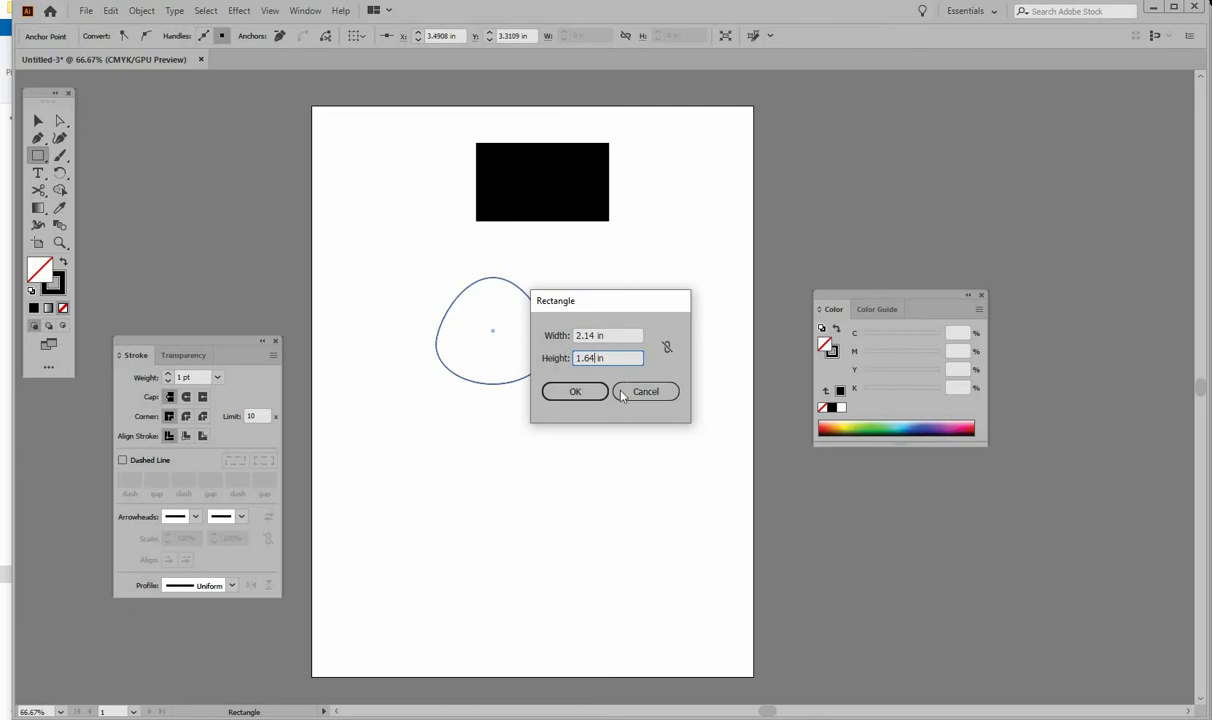
{"action": "left_click", "coordinate": [577, 391]}
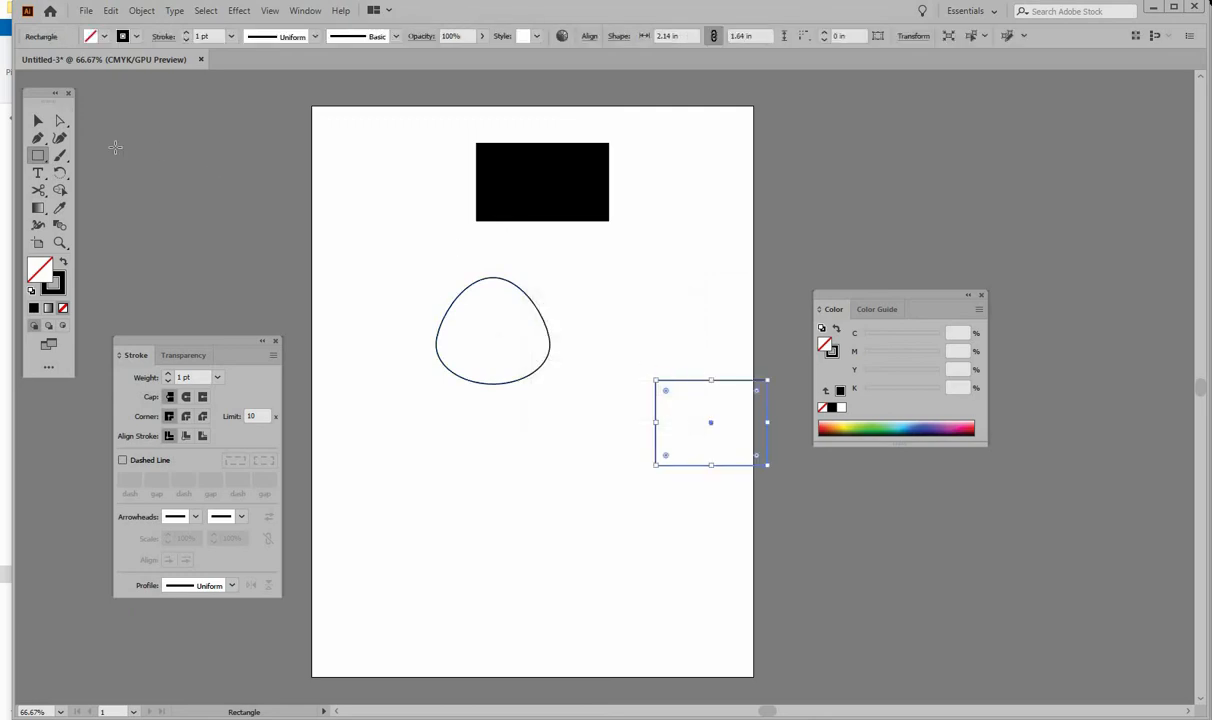
- Move the unfilled rectangle to the lower left of the page, below the egg-like shape
{"action": "left_click", "coordinate": [38, 120]}
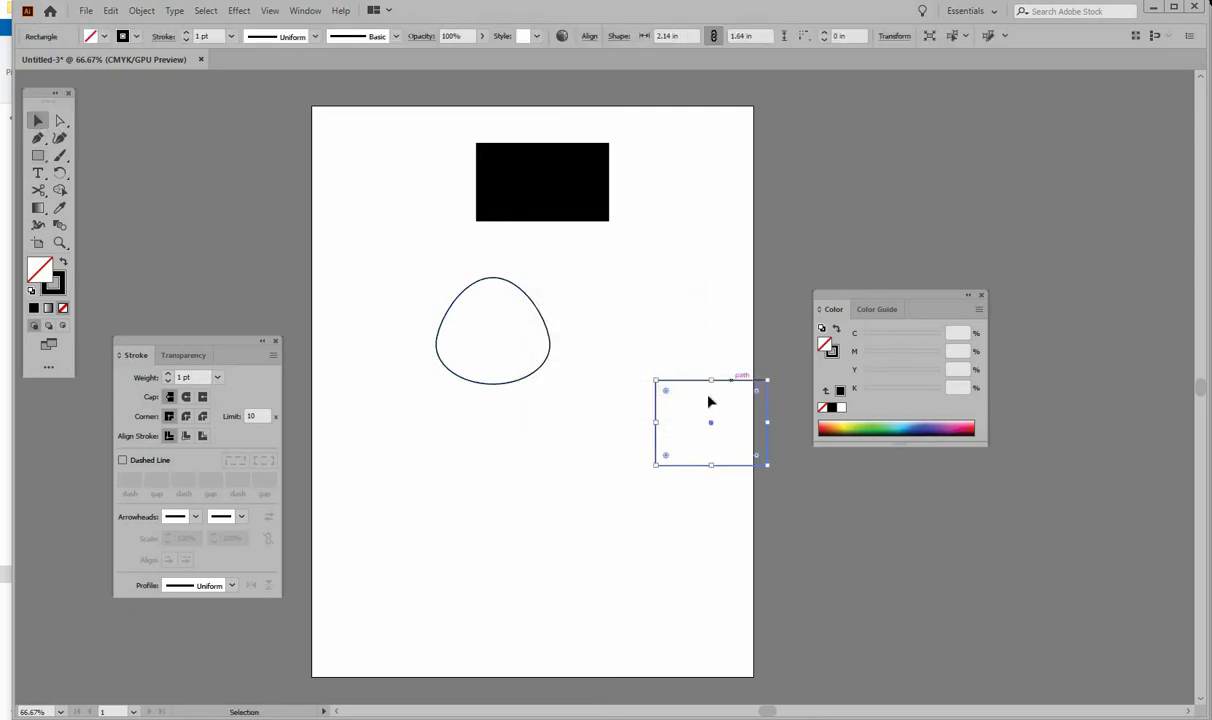
{"action": "left_click_drag", "start_coordinate": [709, 401], "coordinate": [574, 453]}
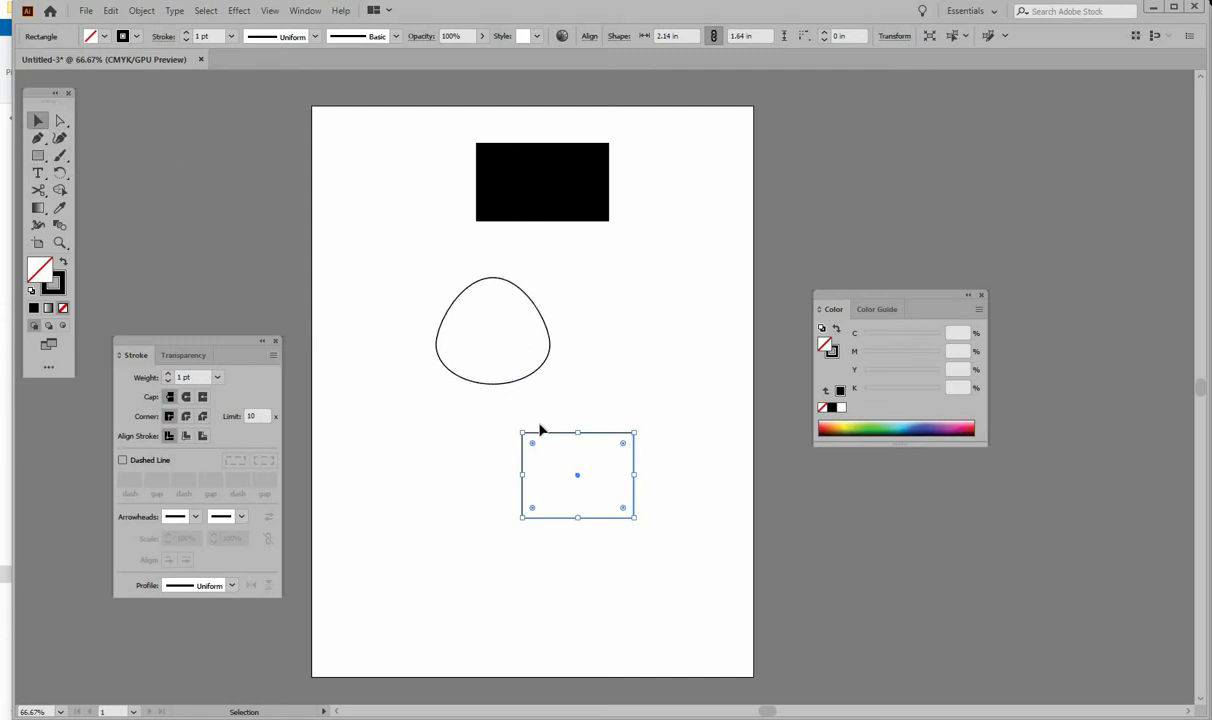
{"action": "left_click_drag", "start_coordinate": [549, 432], "coordinate": [392, 437]}
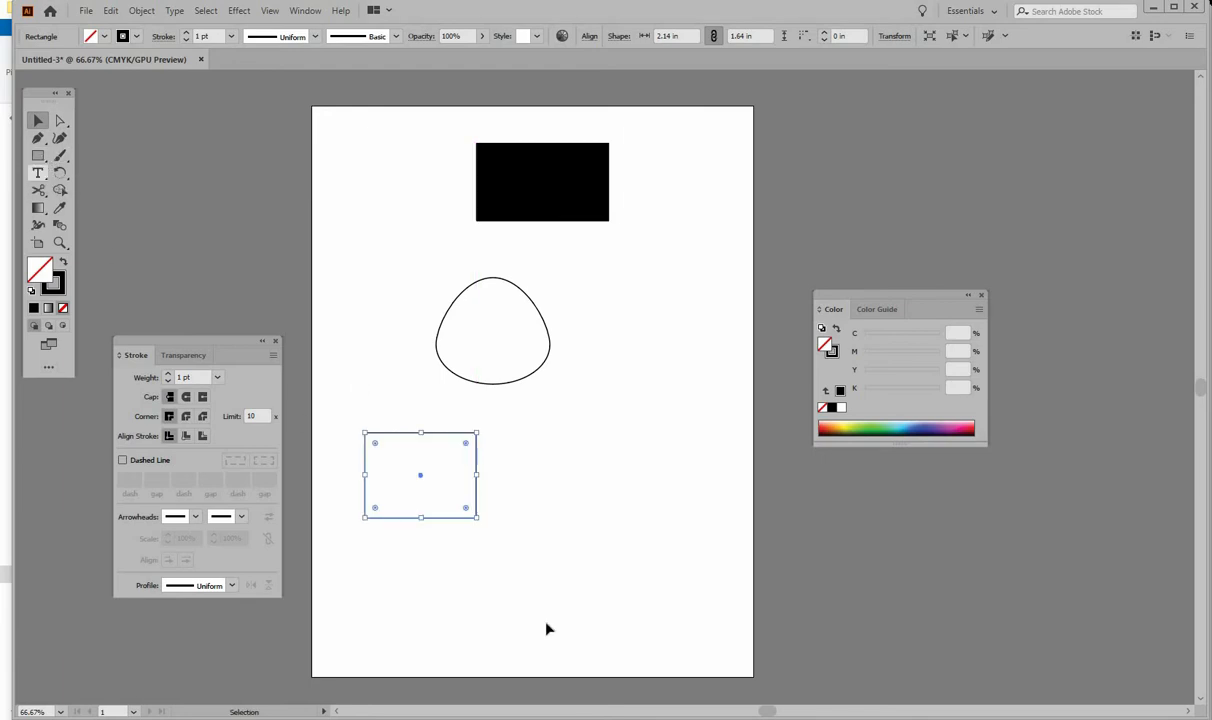
- Pull the unfilled rectangle's upper-right corner point inward, close to its lower-left corner, to form an angular shape
{"action": "left_click", "coordinate": [60, 120]}
{"action": "left_click", "coordinate": [410, 433]}
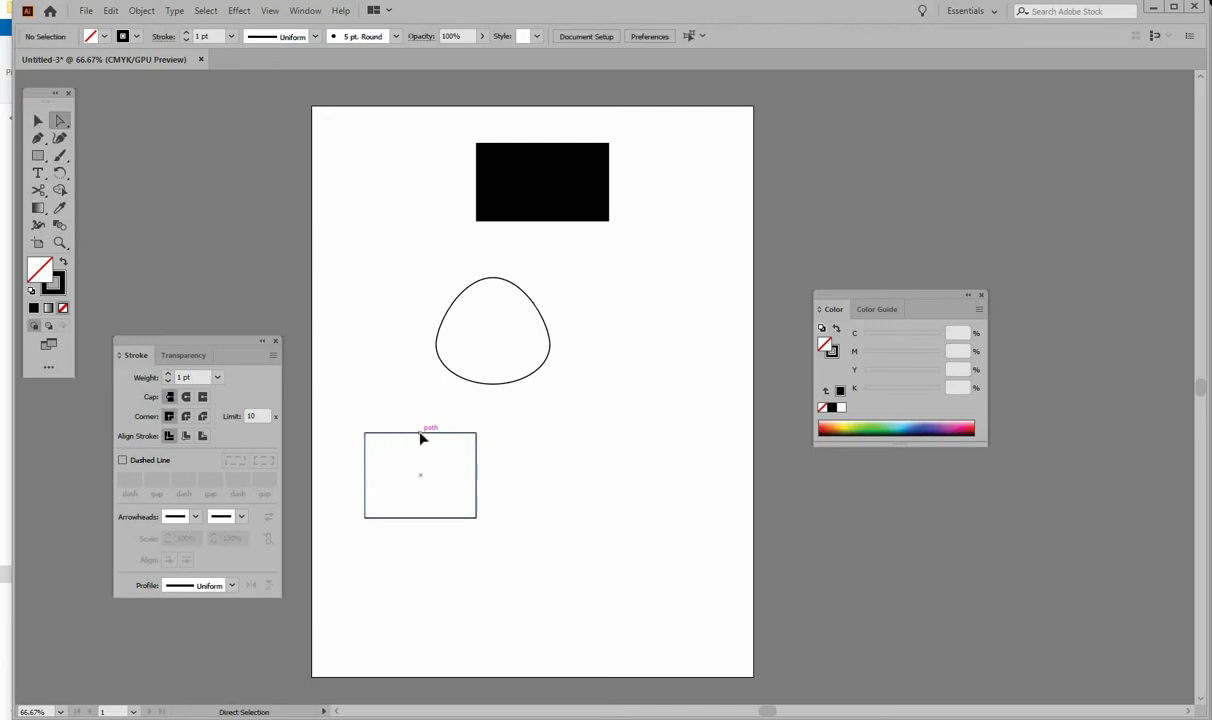
{"action": "left_click_drag", "start_coordinate": [476, 434], "coordinate": [391, 494]}
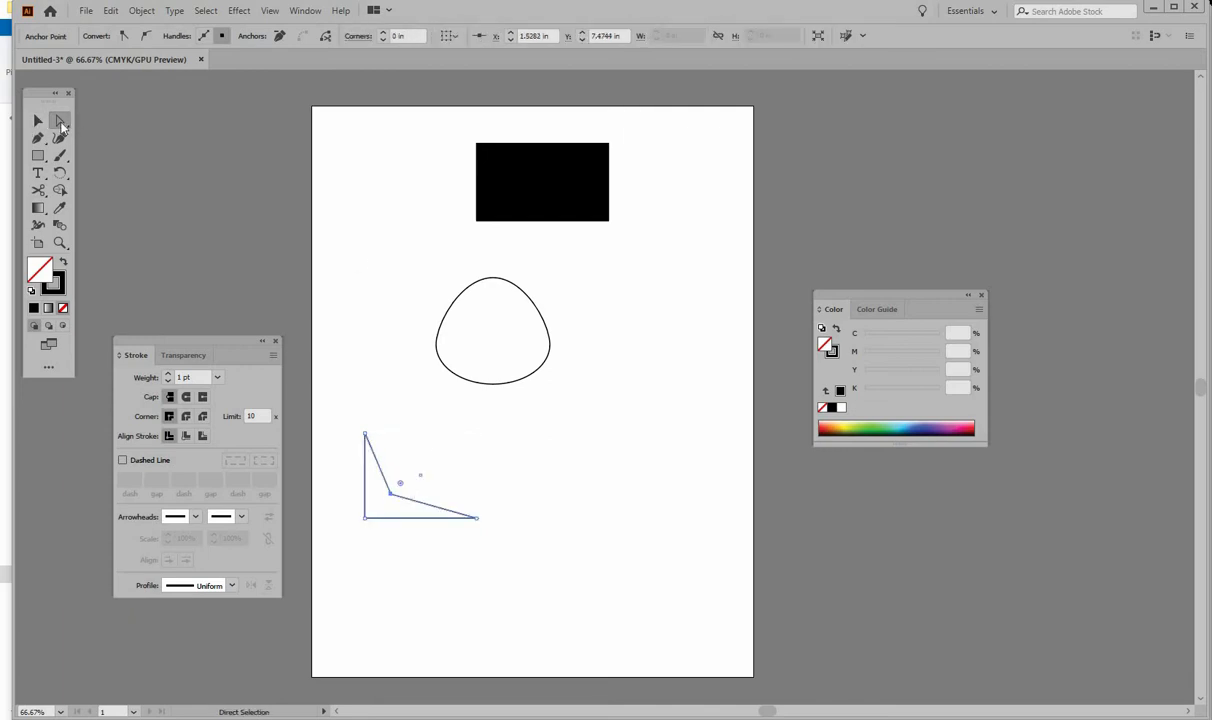
- Try a green fill on the egg-like shape, and set its fill to black
{"action": "left_click", "coordinate": [481, 283]}
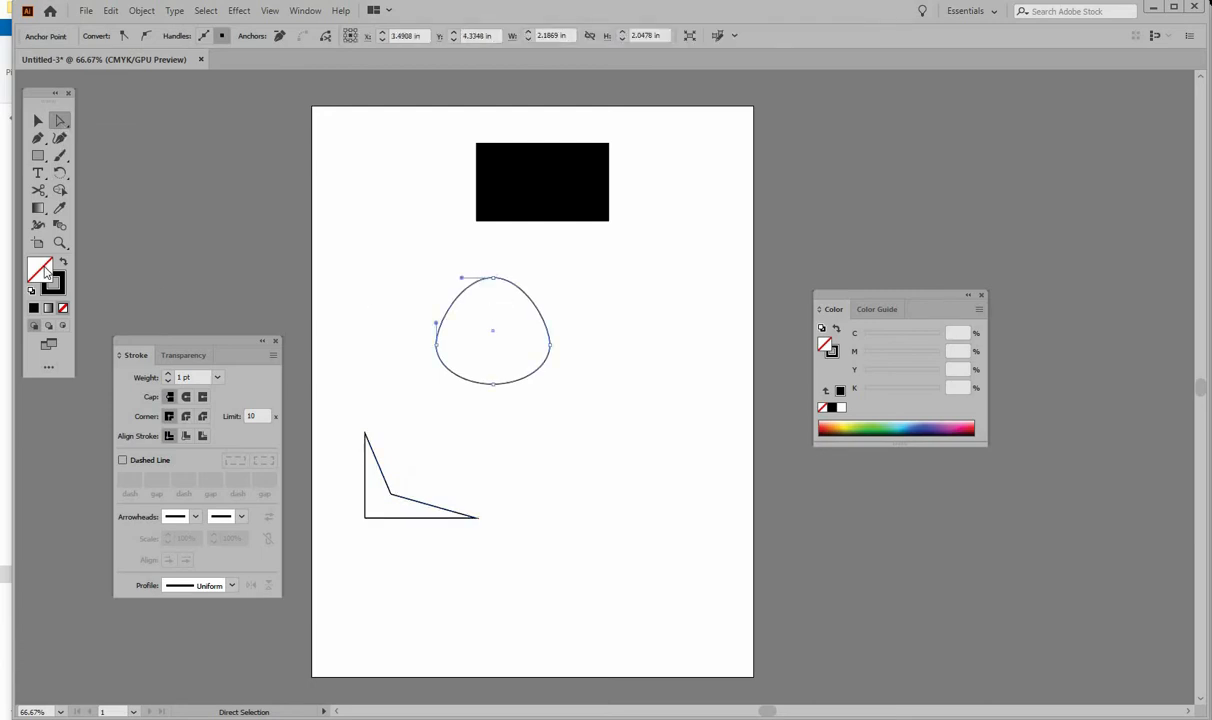
{"action": "left_click", "coordinate": [886, 425]}
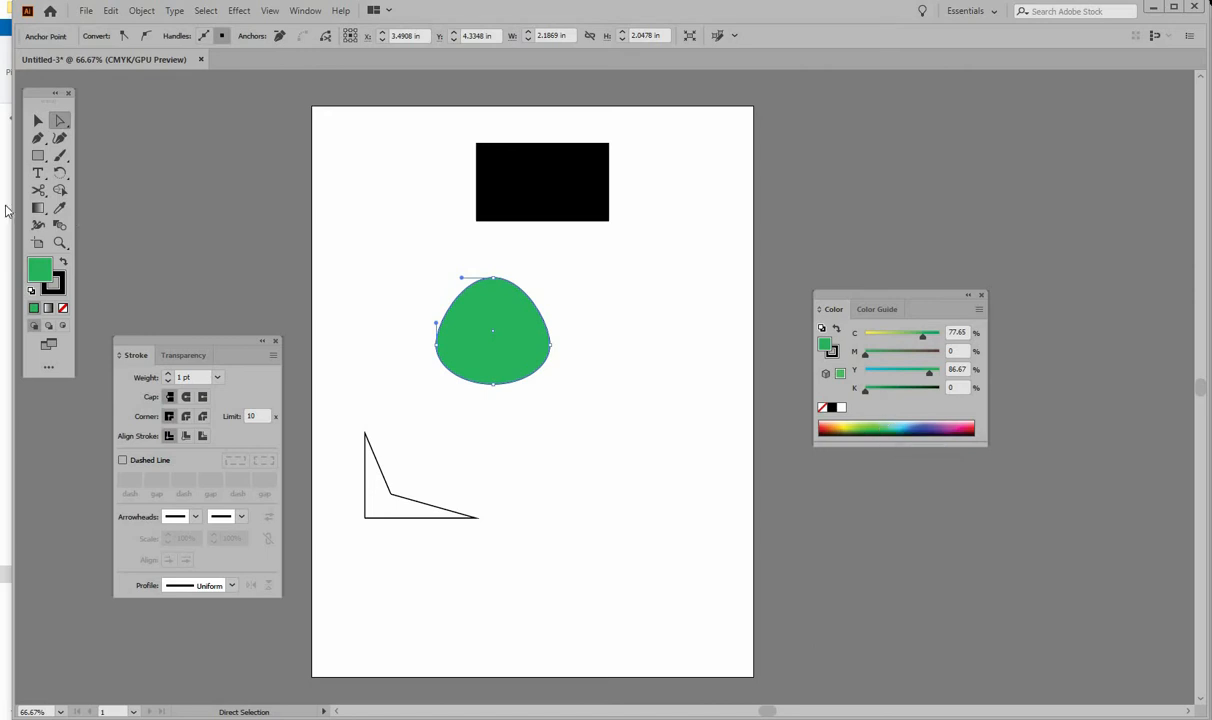
{"action": "left_click", "coordinate": [832, 408]}
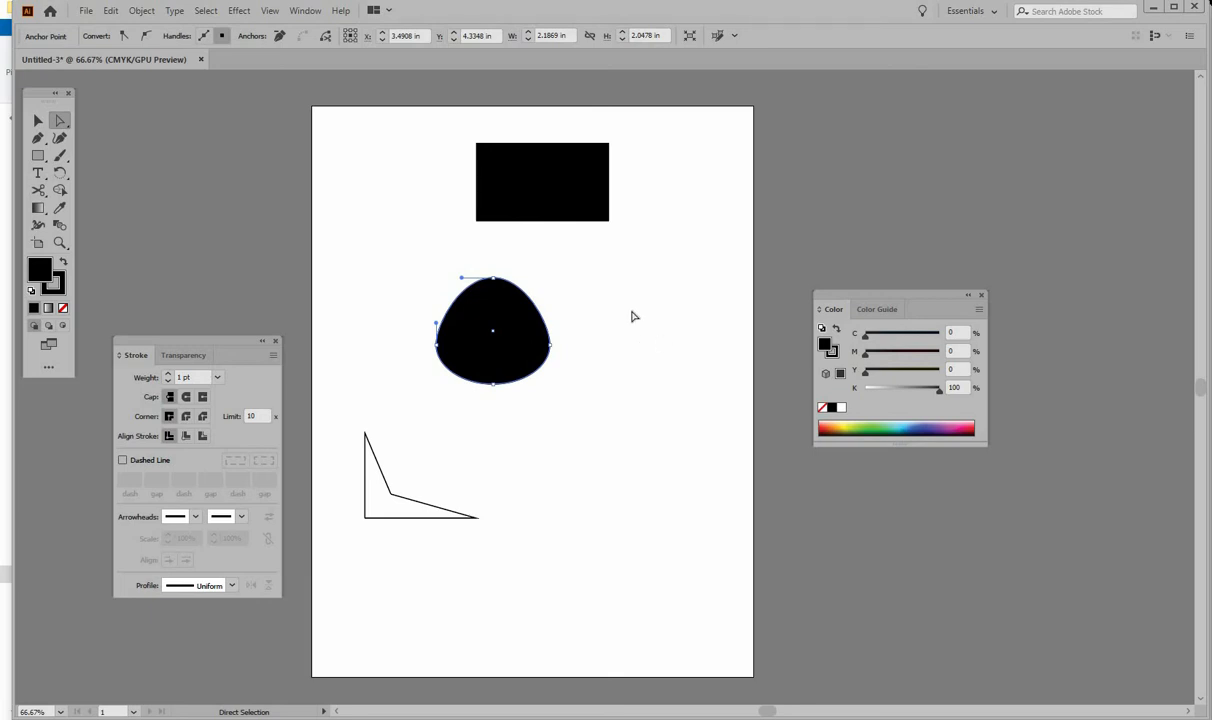
- Draw a five-pointed black star on the page, below and to the right of the egg-like shape
{"action": "left_click", "coordinate": [38, 157]}
{"action": "left_click_drag", "start_coordinate": [38, 157], "coordinate": [95, 208]}
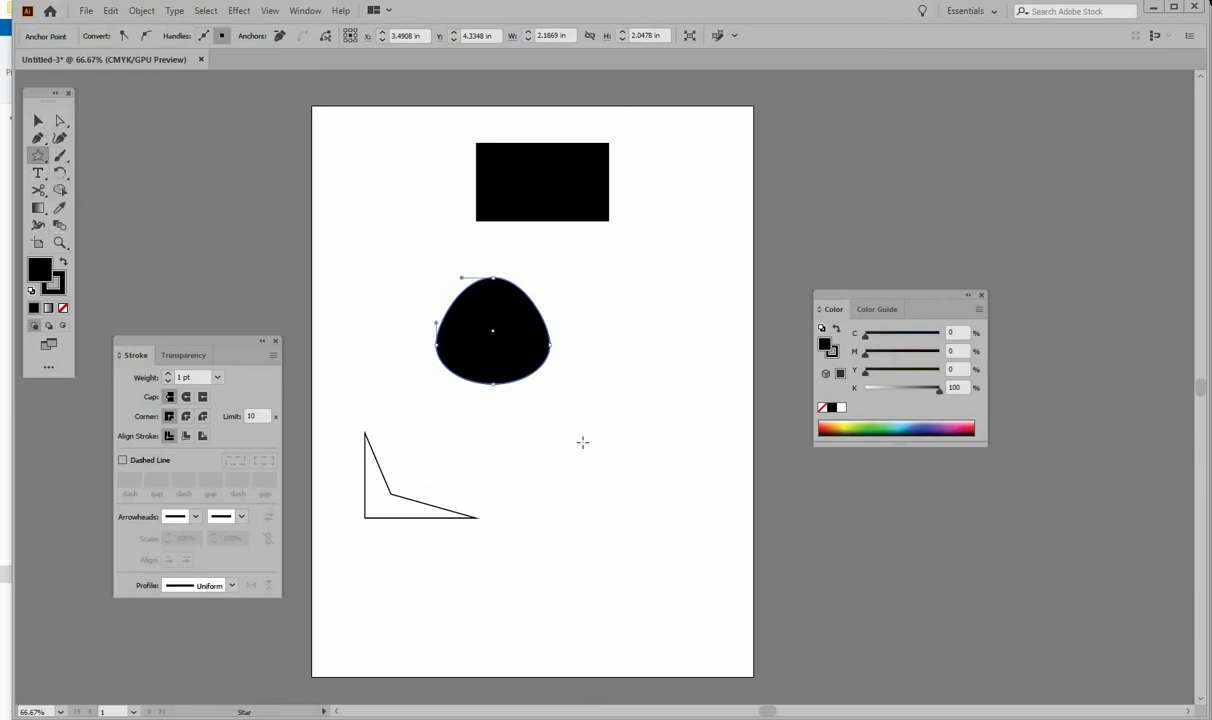
{"action": "left_click_drag", "start_coordinate": [580, 440], "coordinate": [630, 465]}
- Pull the star's inner corner points outward so that its arms become short and wide, and deselect it
{"action": "key", "text": "a"}
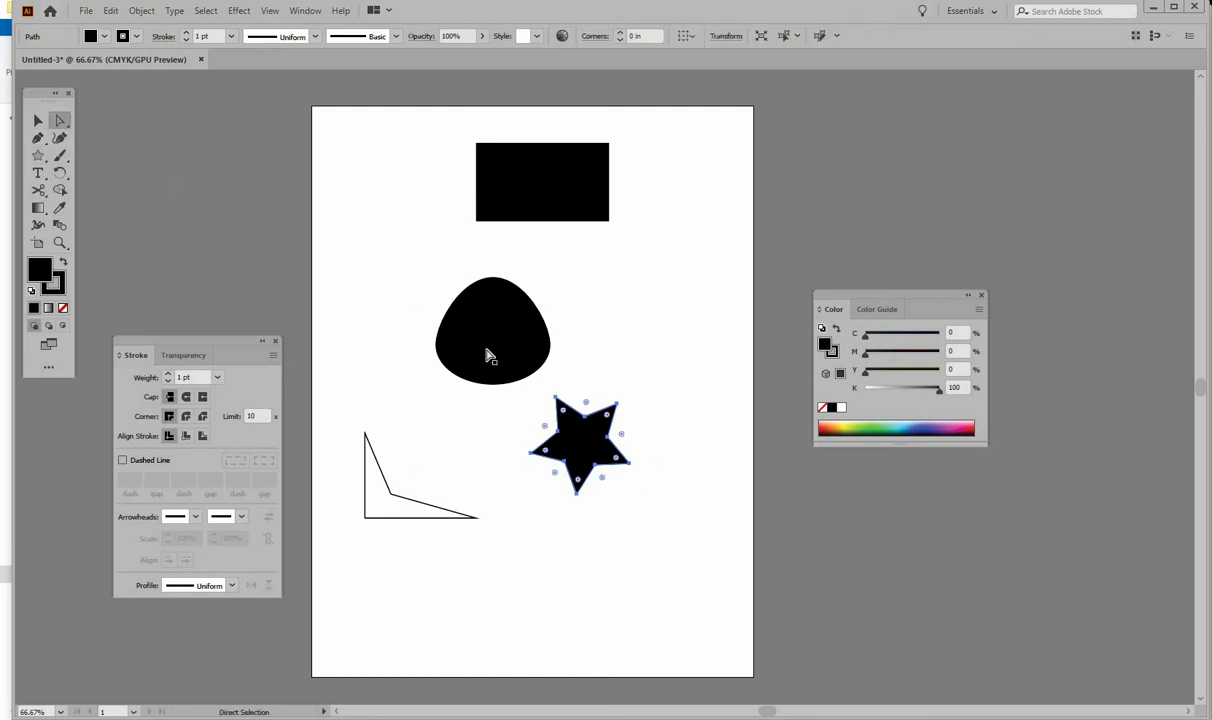
{"action": "left_click", "coordinate": [582, 409]}
{"action": "left_click_drag", "start_coordinate": [580, 424], "coordinate": [557, 470]}
{"action": "left_click", "coordinate": [695, 372]}
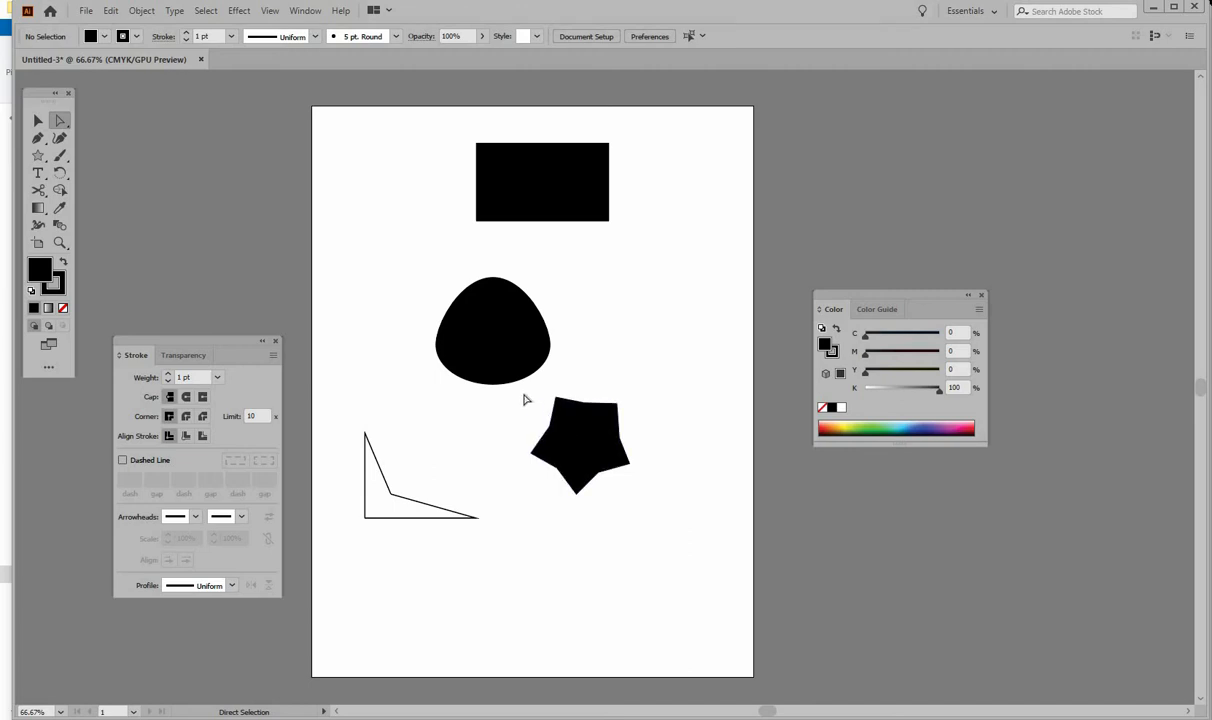
- Remove the fill from the egg-like shape so only its outline is drawn
{"action": "left_click", "coordinate": [389, 489]}
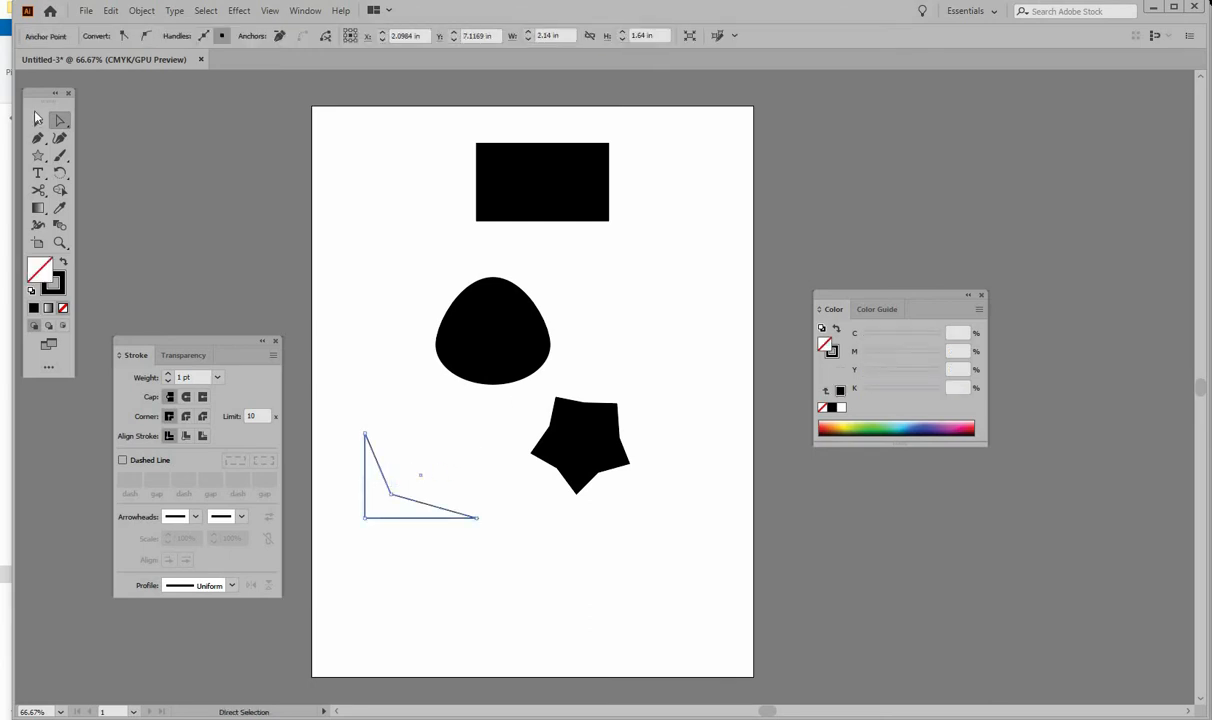
{"action": "left_click", "coordinate": [37, 119]}
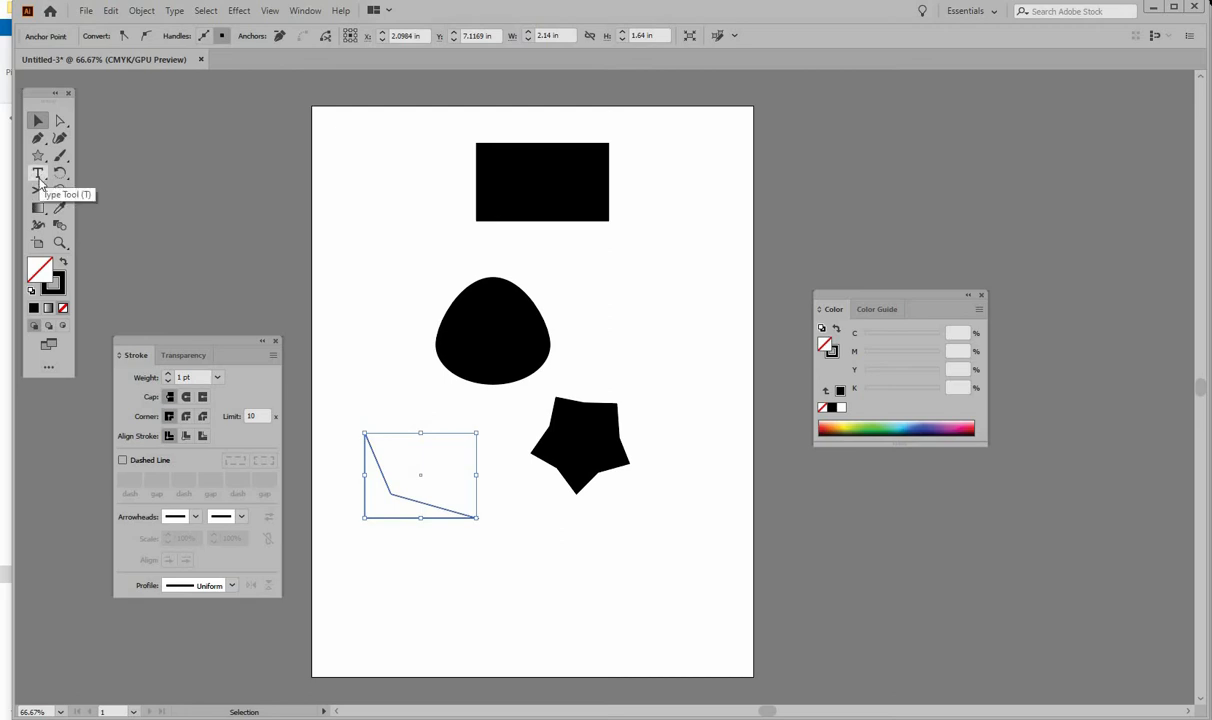
{"action": "left_click", "coordinate": [490, 340]}
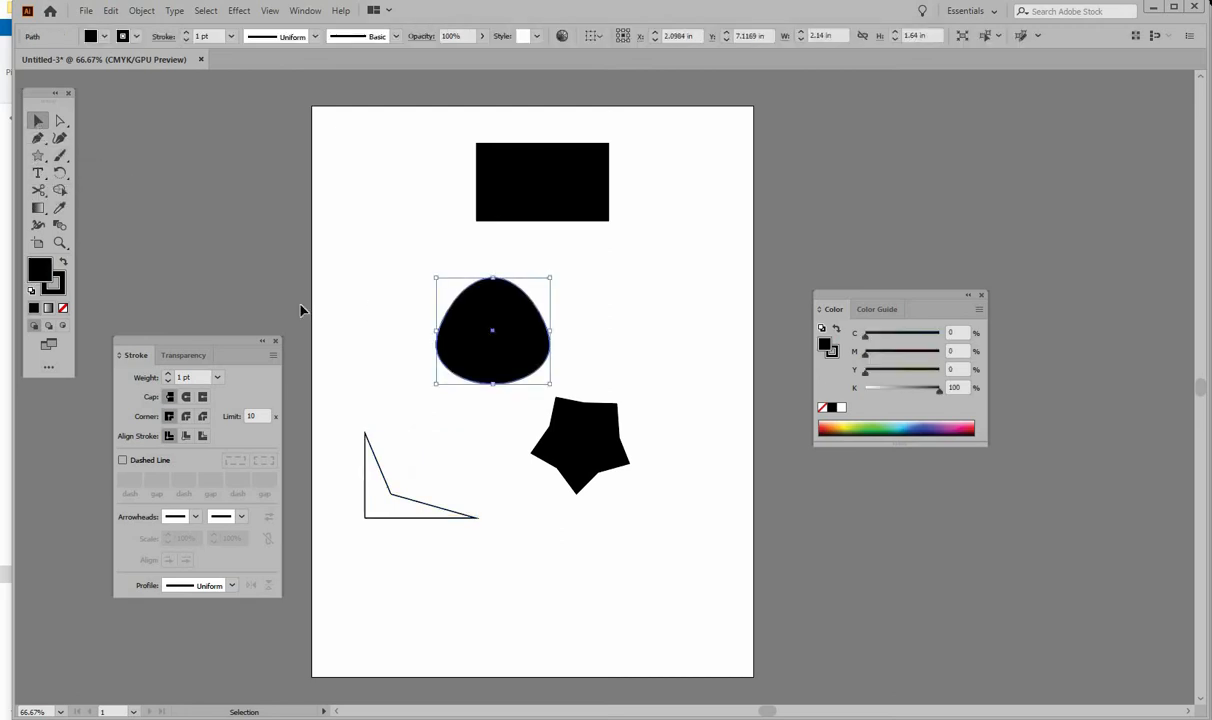
{"action": "left_click", "coordinate": [63, 309]}
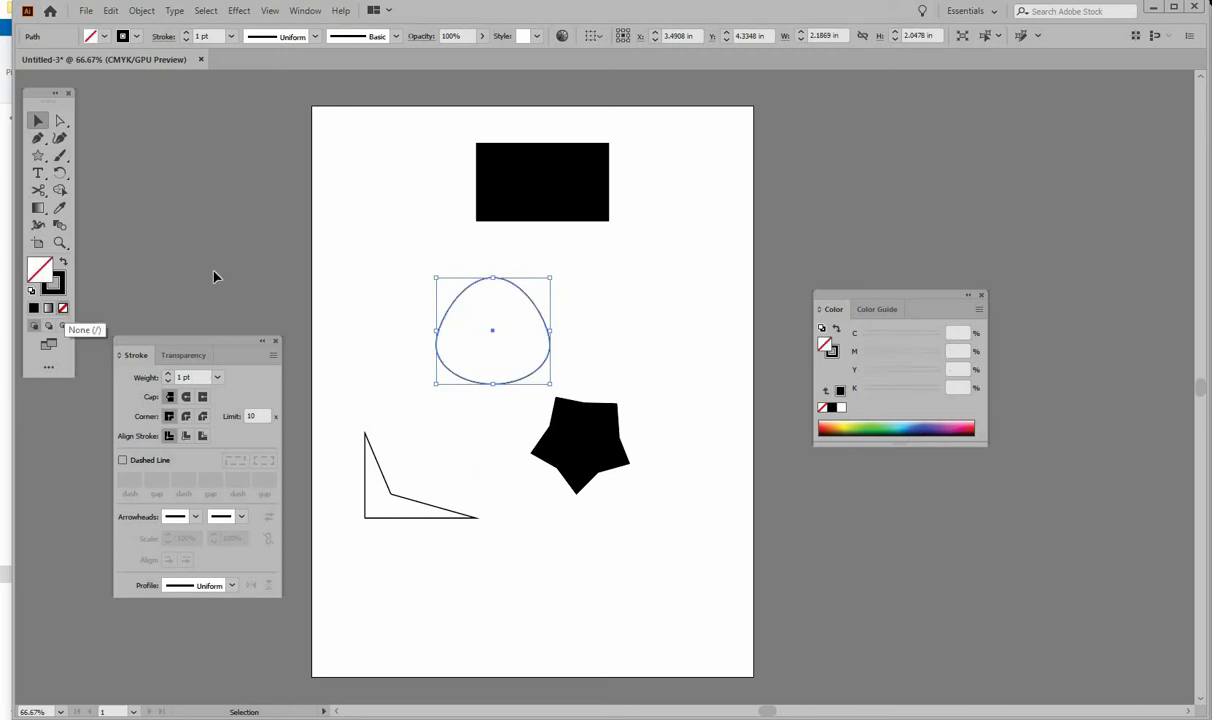
- Cut the egg outline with the Scissors tool on its upper-left and upper-right sides
{"action": "left_click", "coordinate": [38, 190]}
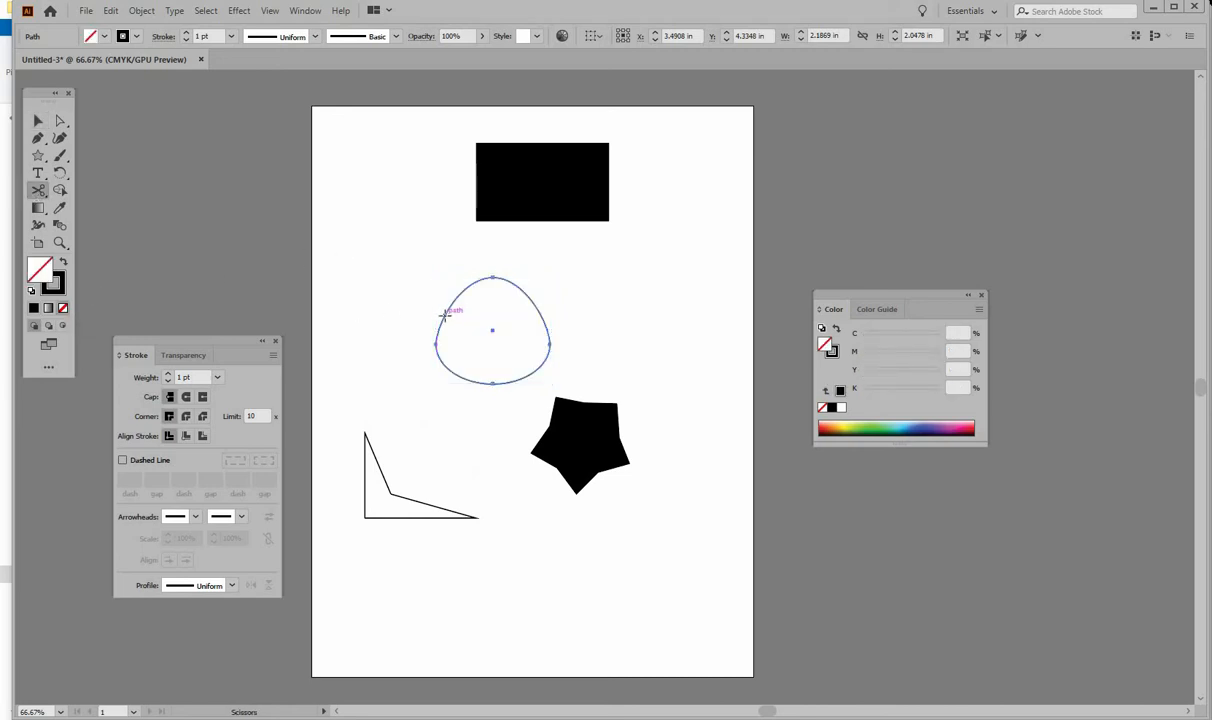
{"action": "left_click", "coordinate": [445, 314]}
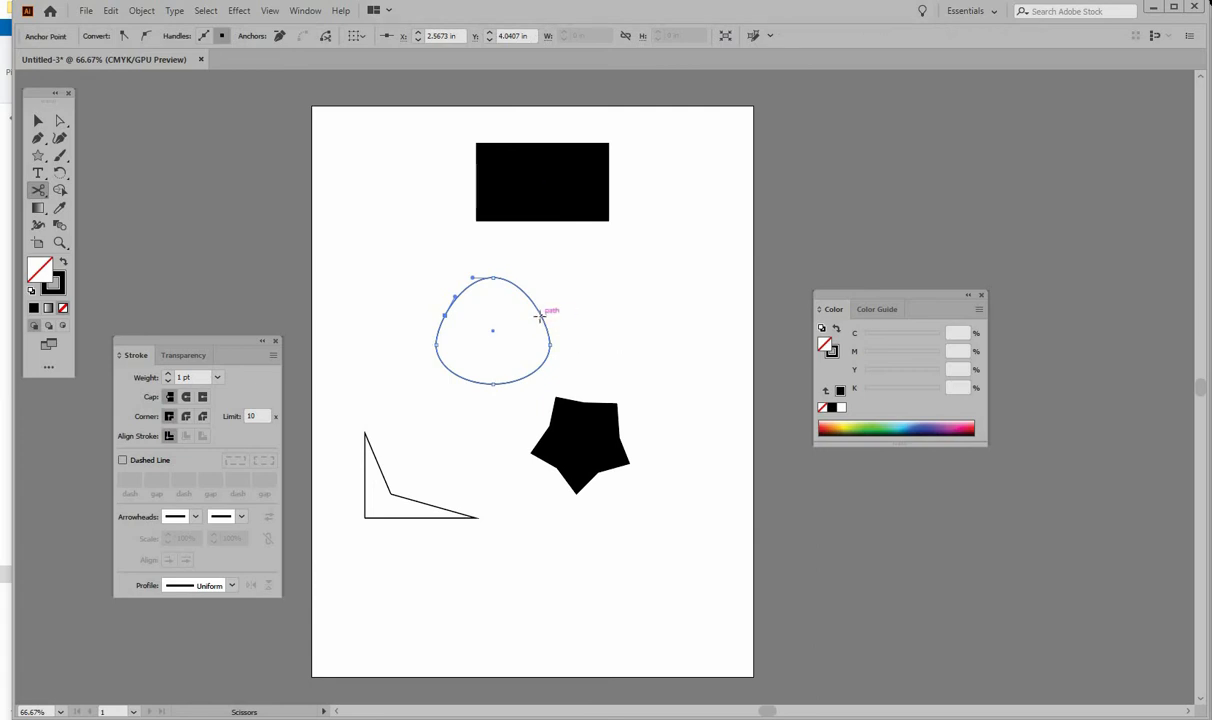
{"action": "left_click", "coordinate": [540, 316]}
- Move the cut-off top arc of the egg a short distance straight up, away from the lower part
{"action": "left_click", "coordinate": [60, 120]}
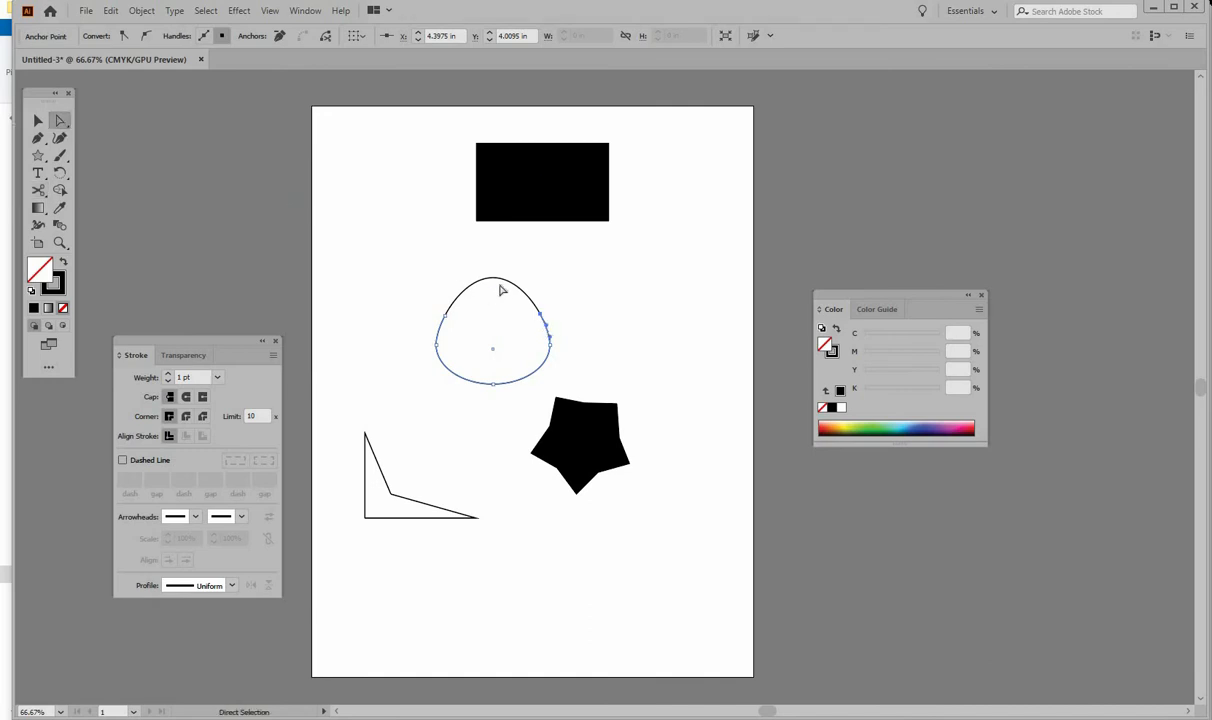
{"action": "left_click", "coordinate": [502, 283]}
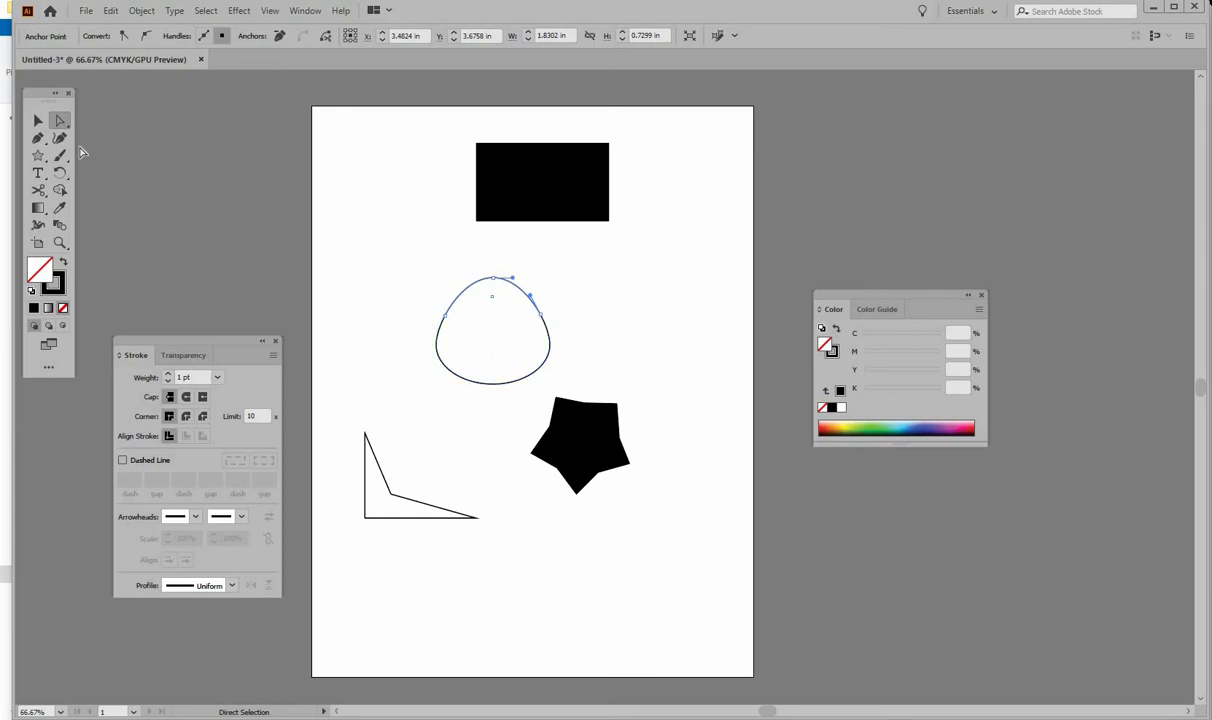
{"action": "key", "text": "v"}
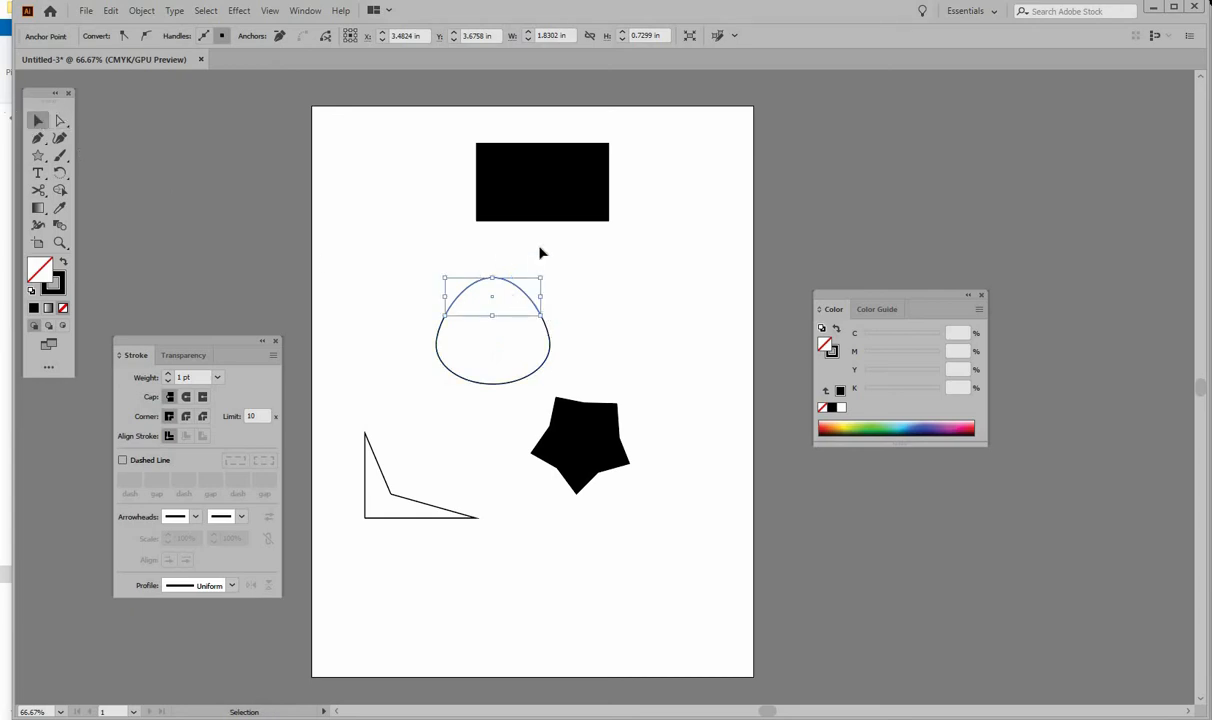
{"action": "left_click_drag", "start_coordinate": [514, 273], "coordinate": [514, 254]}
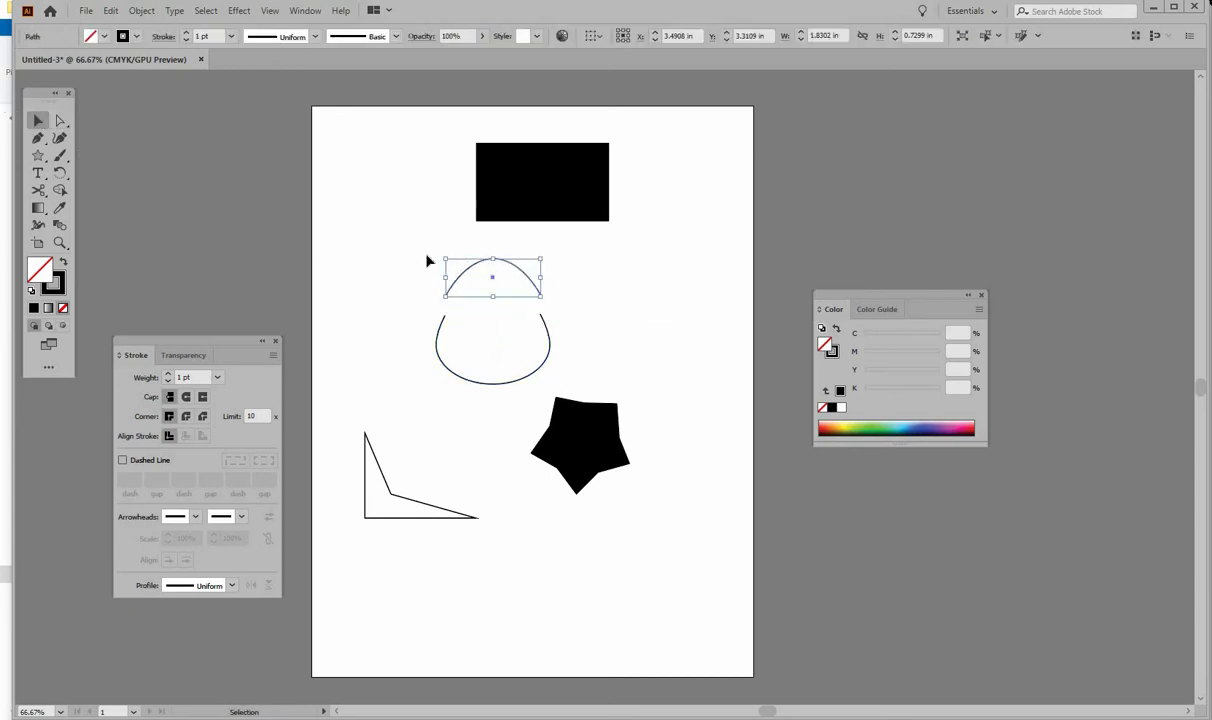
- Try bending the right side of the lower egg part outward by its direction handle, and undo the change
{"action": "left_click", "coordinate": [60, 121]}
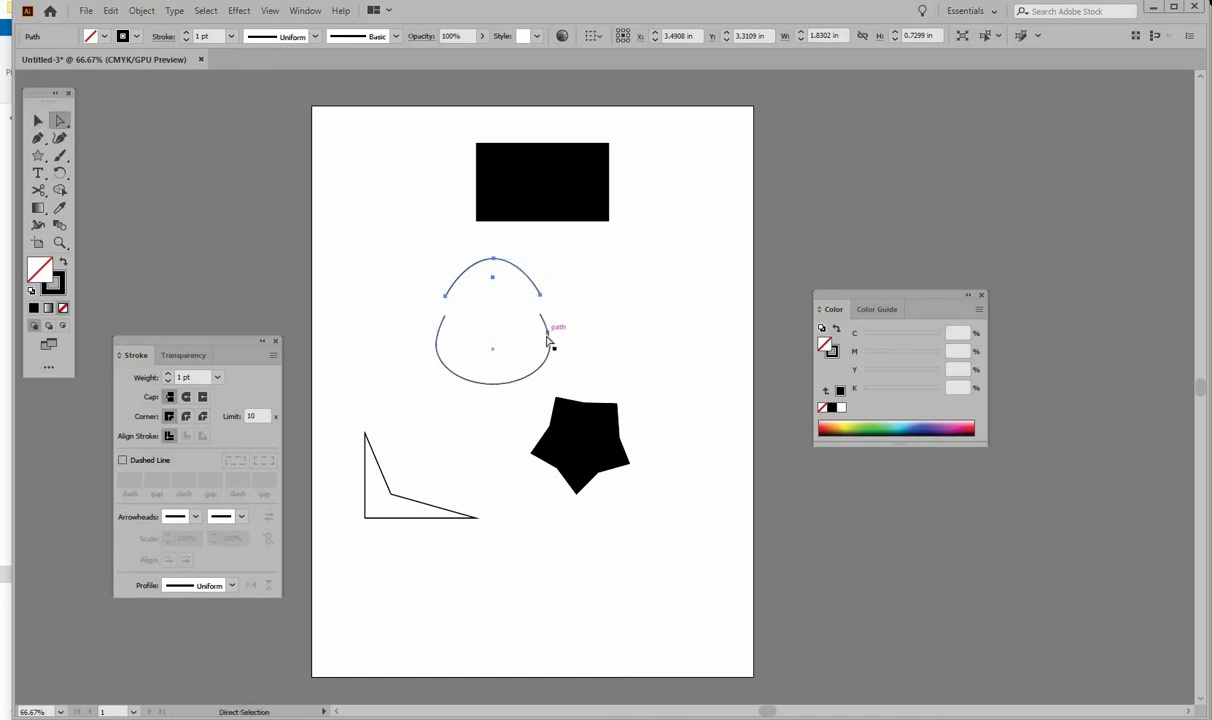
{"action": "left_click", "coordinate": [547, 342]}
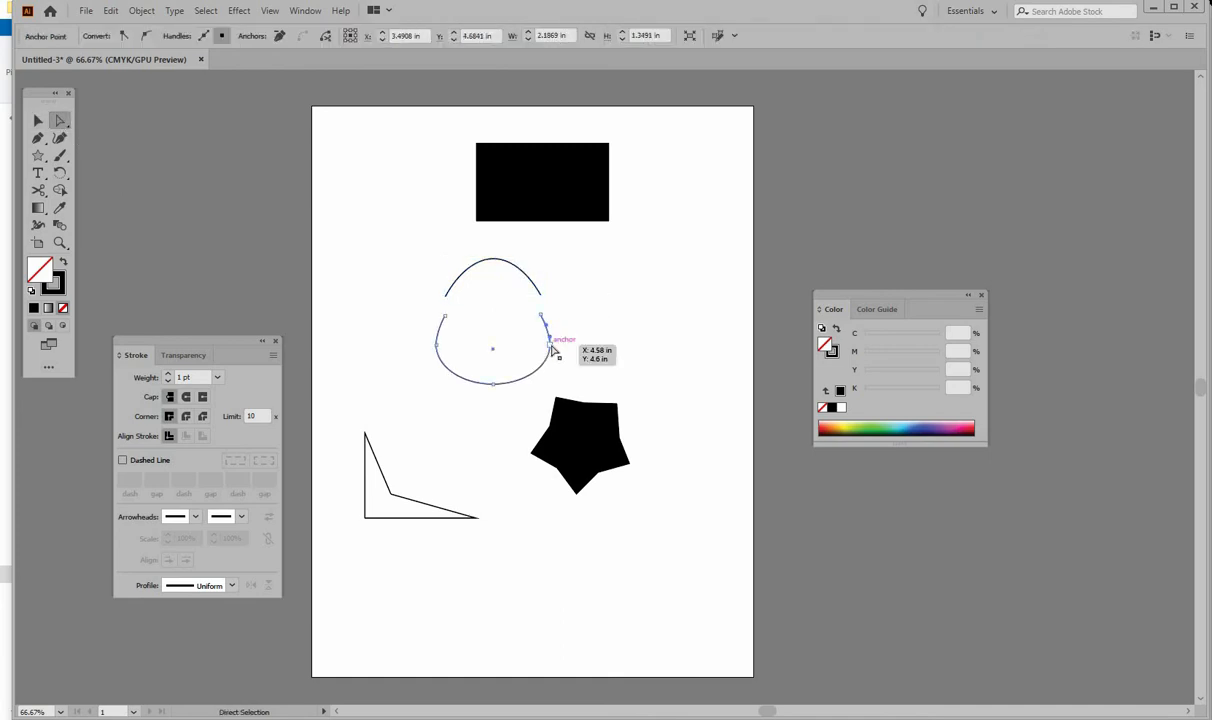
{"action": "mouse_move", "coordinate": [547, 362]}
{"action": "left_mouse_down"}
{"action": "mouse_move", "coordinate": [582, 371]}
{"action": "mouse_move", "coordinate": [562, 372]}
{"action": "left_mouse_up"}
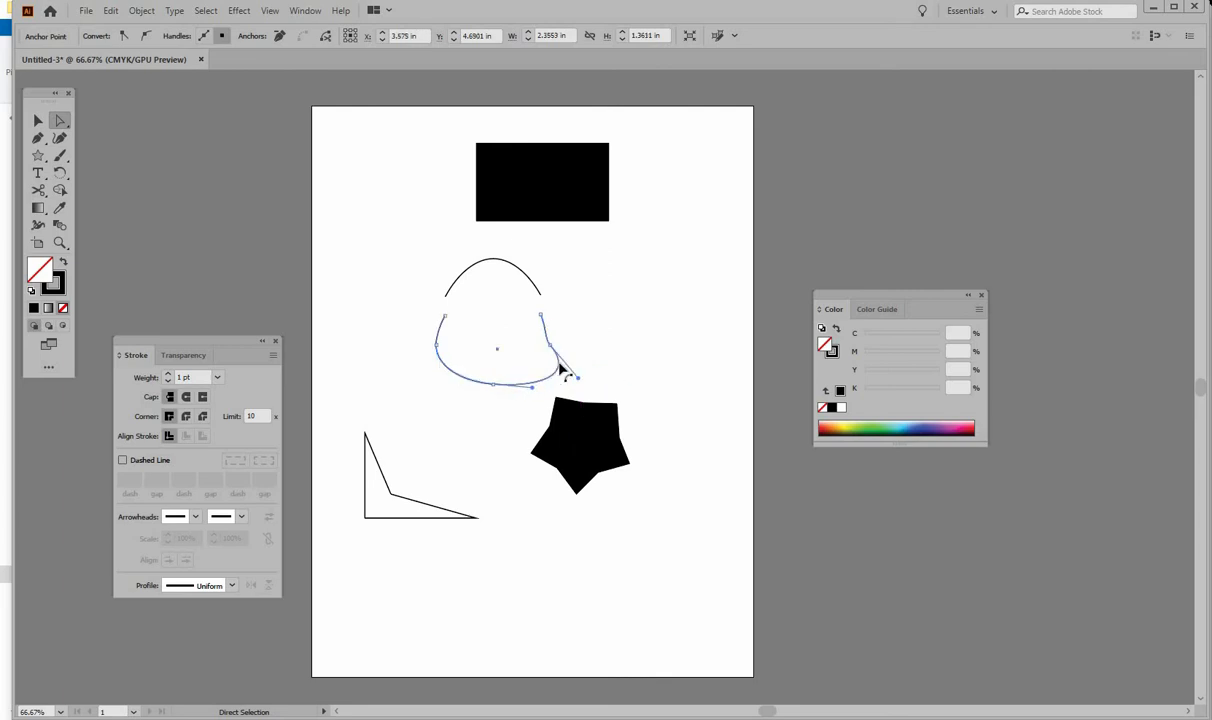
{"action": "key", "text": "ctrl+z"}
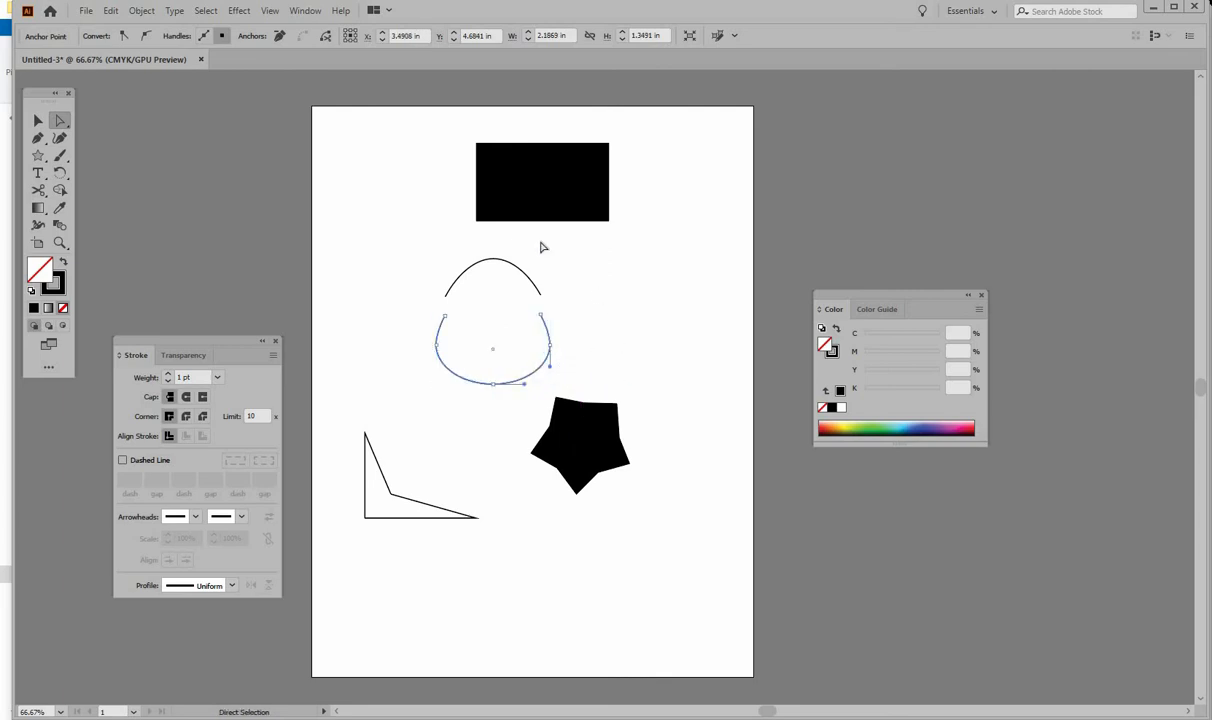
- Move the egg's top arc slightly up and to the right, and rotate it clockwise so it tilts
{"action": "left_click", "coordinate": [39, 121]}
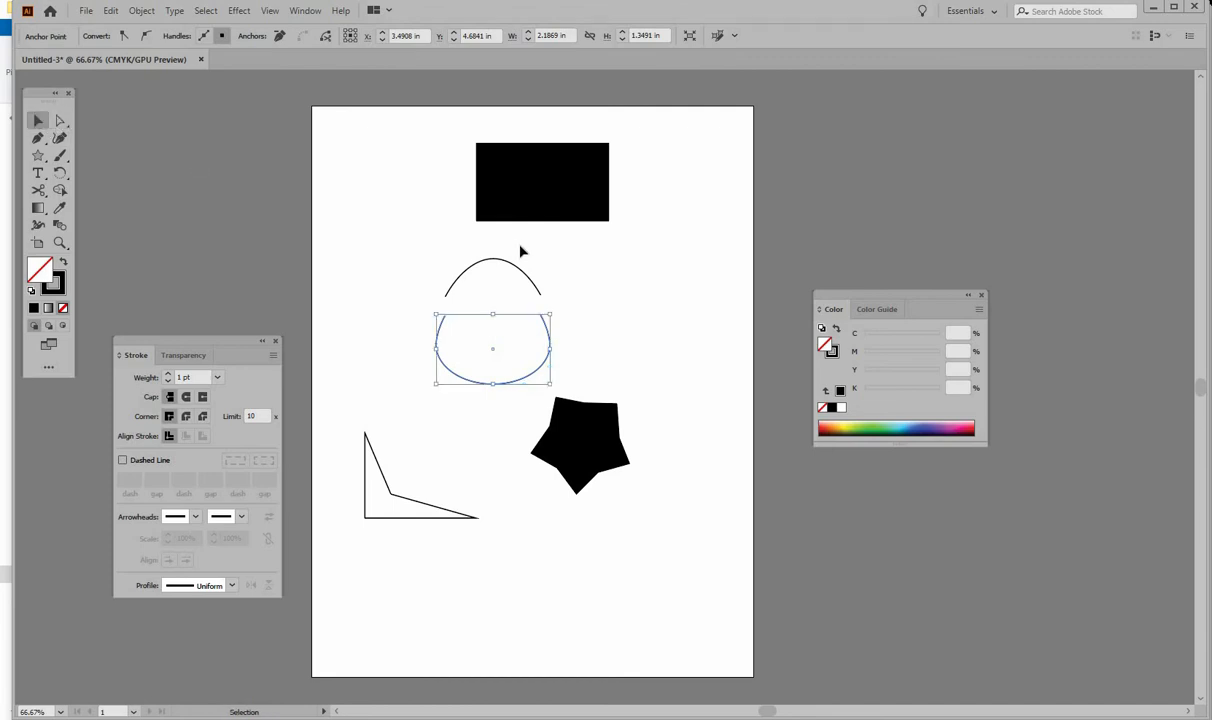
{"action": "left_click_drag", "start_coordinate": [513, 267], "coordinate": [542, 256]}
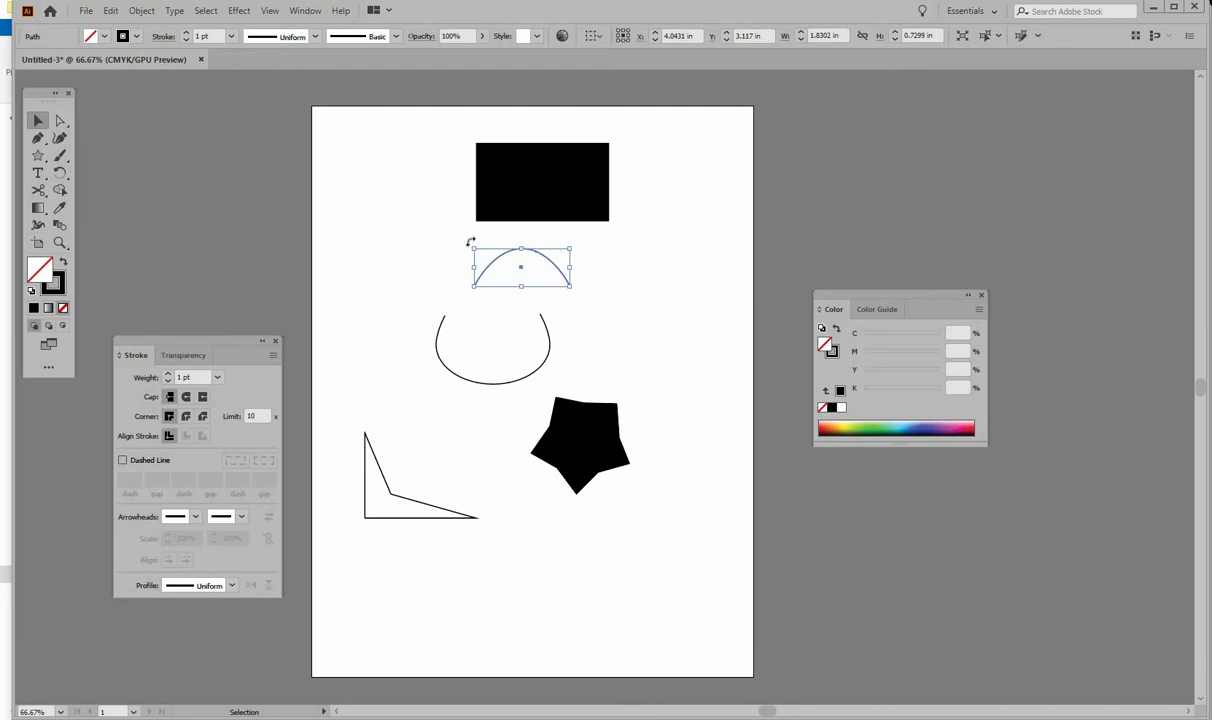
{"action": "left_click_drag", "start_coordinate": [470, 242], "coordinate": [490, 203]}
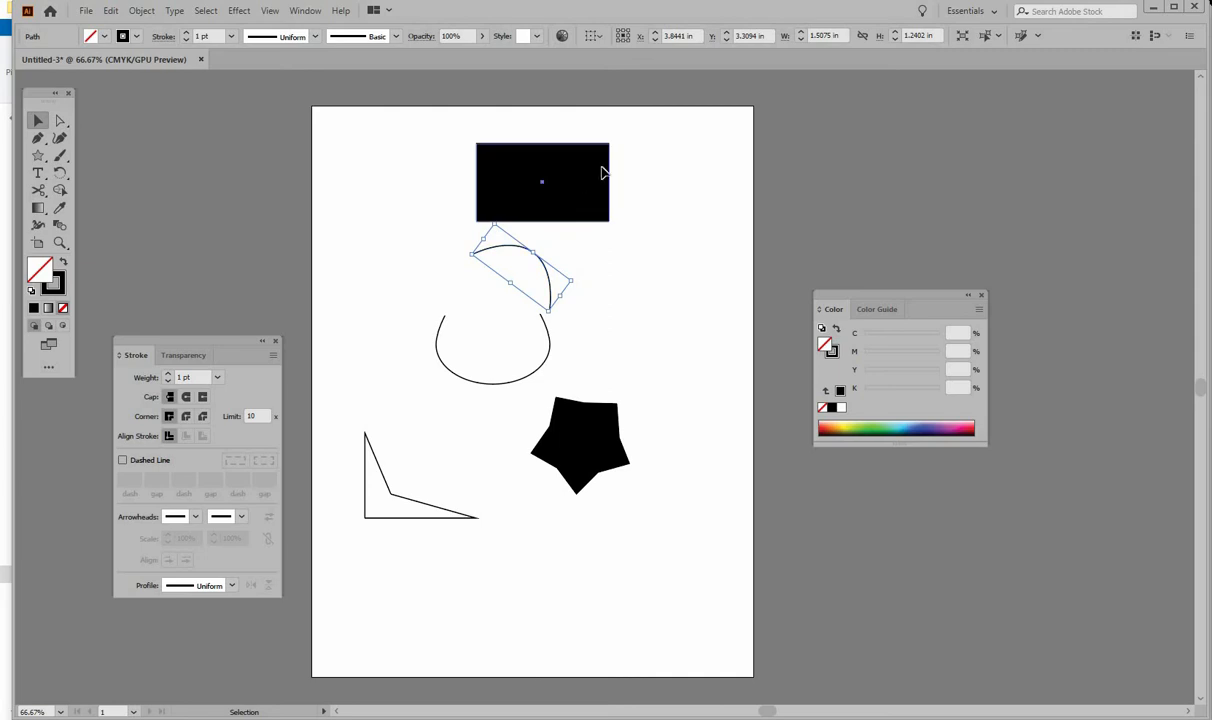
- Move the black rectangle toward the page's upper-right corner, and shift the tilted arc slightly left to line up with the lower part's right end
{"action": "left_click_drag", "start_coordinate": [562, 201], "coordinate": [628, 171]}
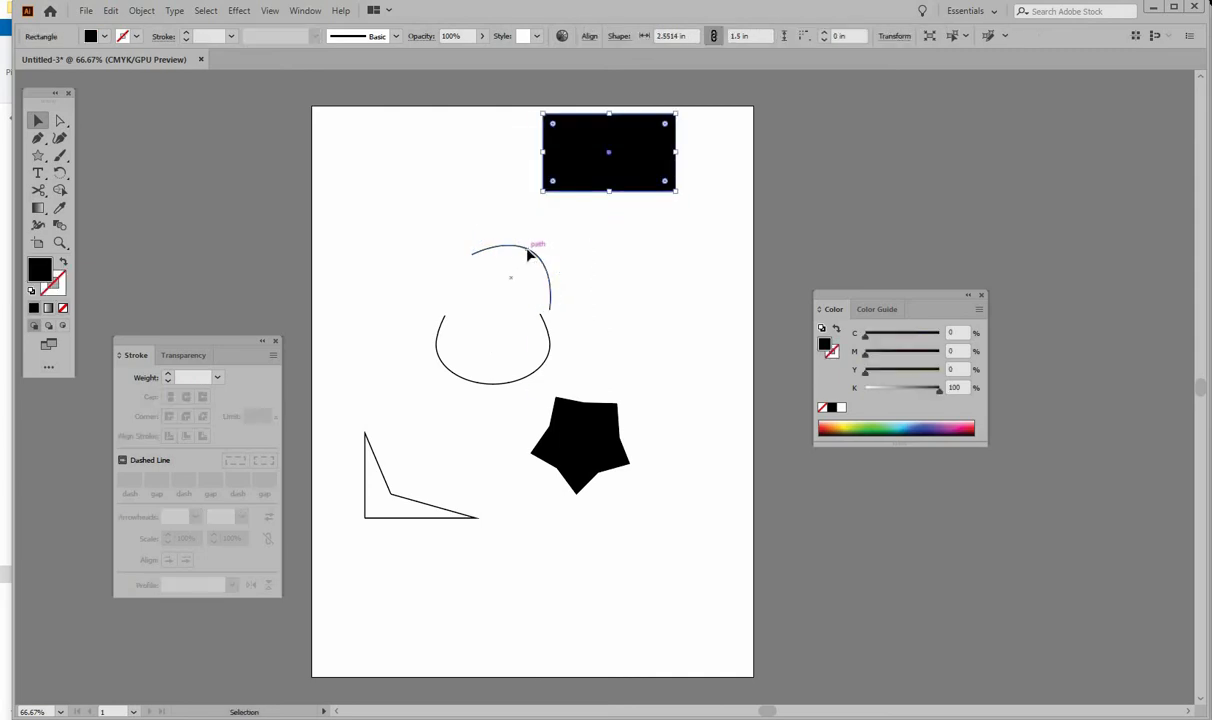
{"action": "mouse_move", "coordinate": [530, 258]}
{"action": "left_mouse_down"}
{"action": "mouse_move", "coordinate": [511, 279]}
{"action": "mouse_move", "coordinate": [523, 258]}
{"action": "left_mouse_up"}
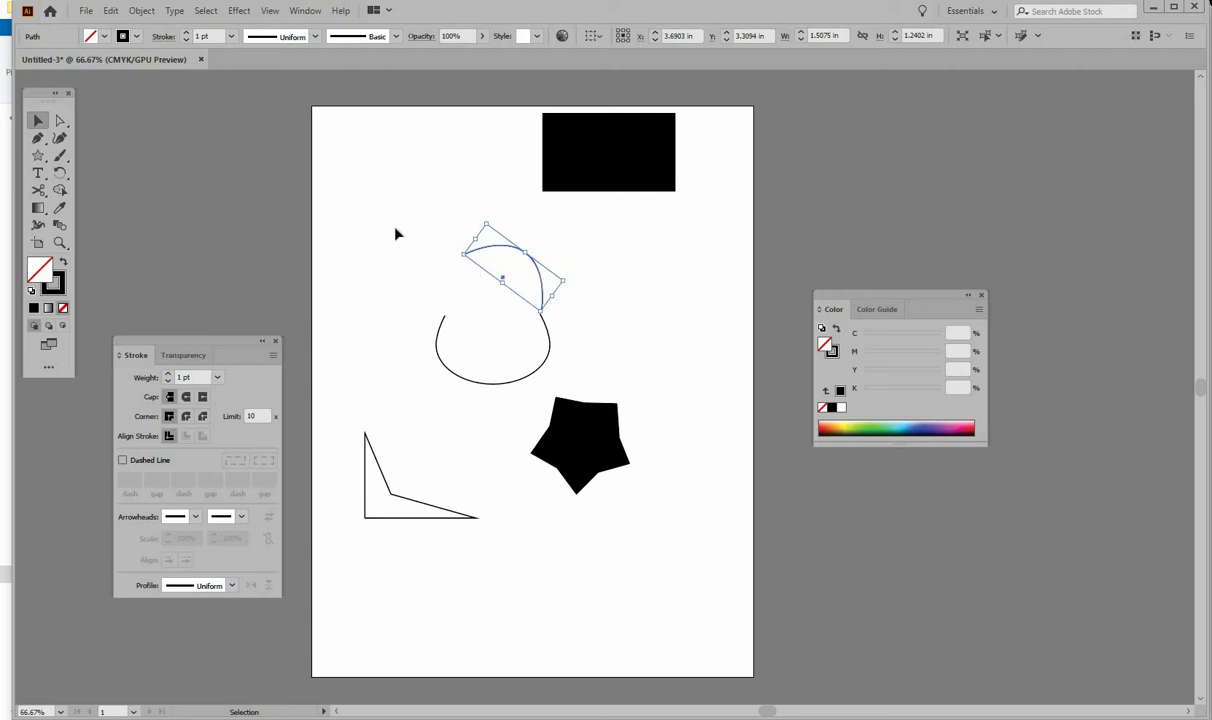
- Close the tilted top arc with a jagged Pen line running from its left end to its right end
{"action": "left_click", "coordinate": [38, 138]}
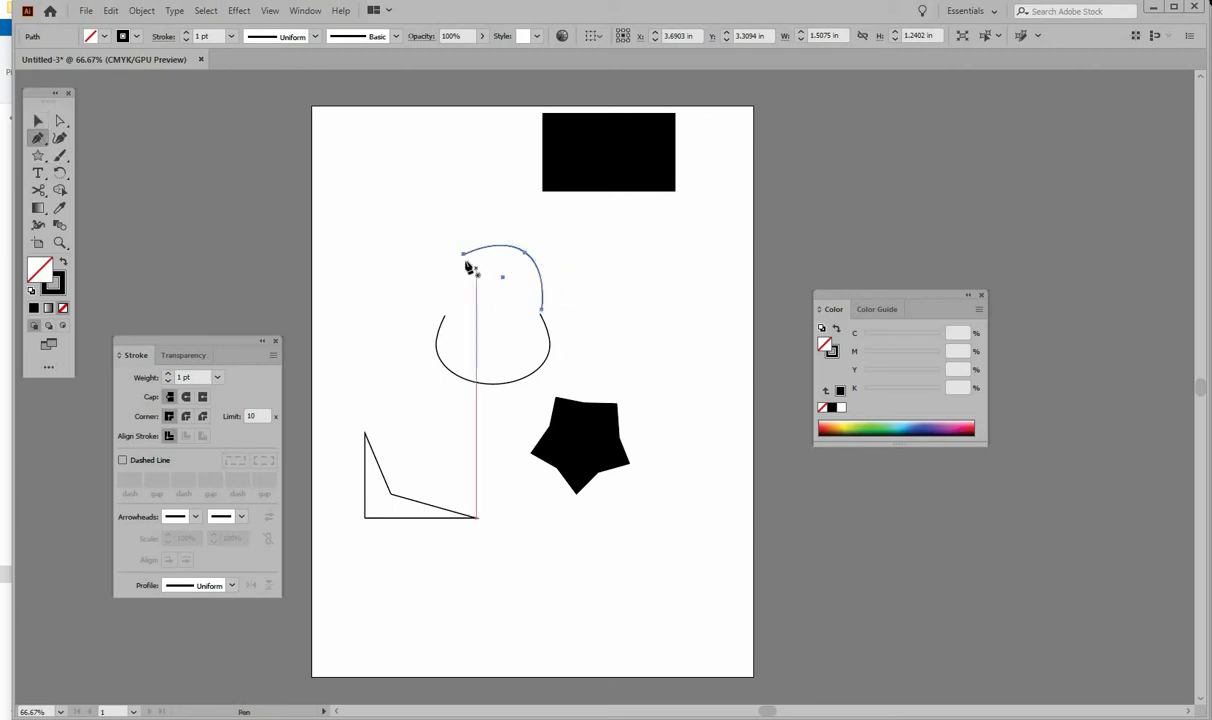
{"action": "left_click", "coordinate": [38, 120]}
{"action": "left_click", "coordinate": [120, 192]}
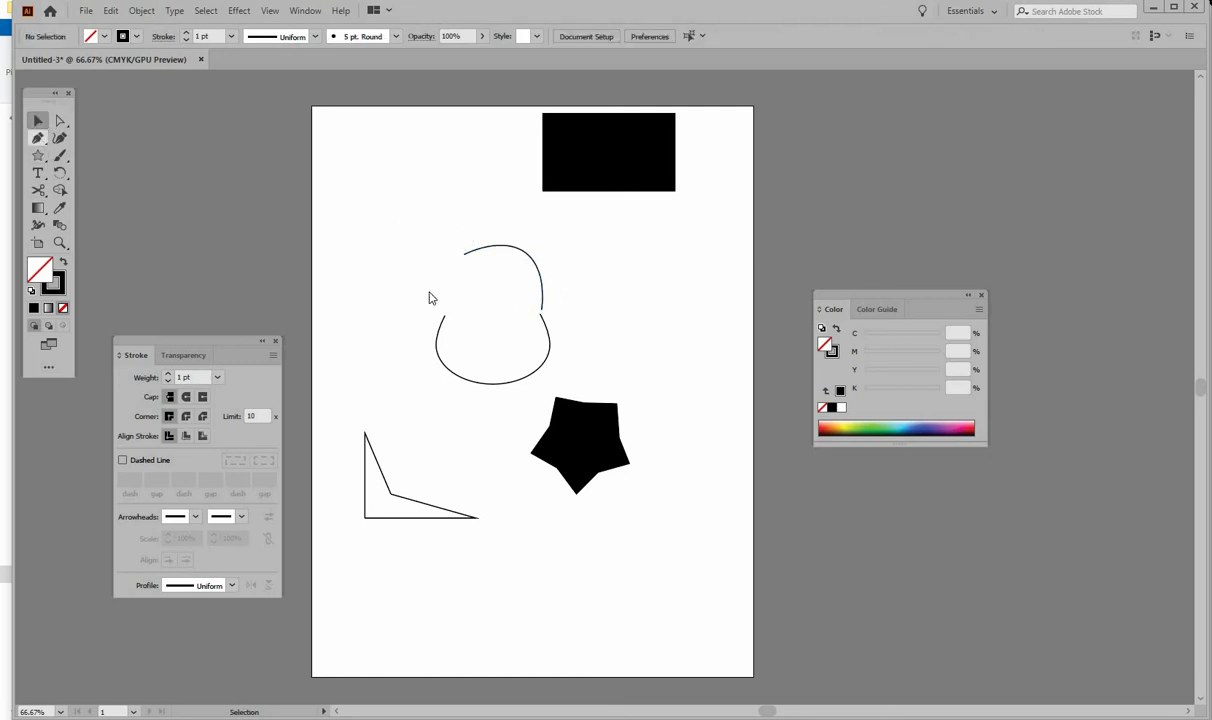
{"action": "key", "text": "p"}
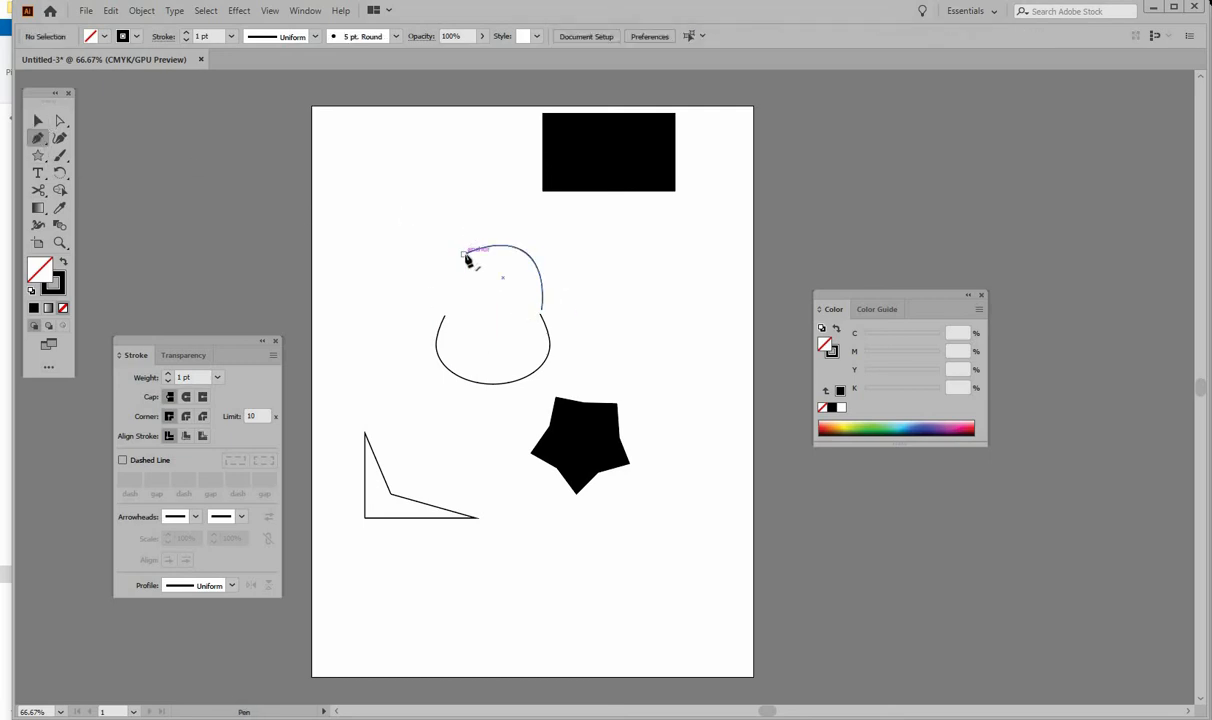
{"action": "left_click_drag", "start_coordinate": [464, 256], "coordinate": [504, 290]}
{"action": "left_click", "coordinate": [503, 283]}
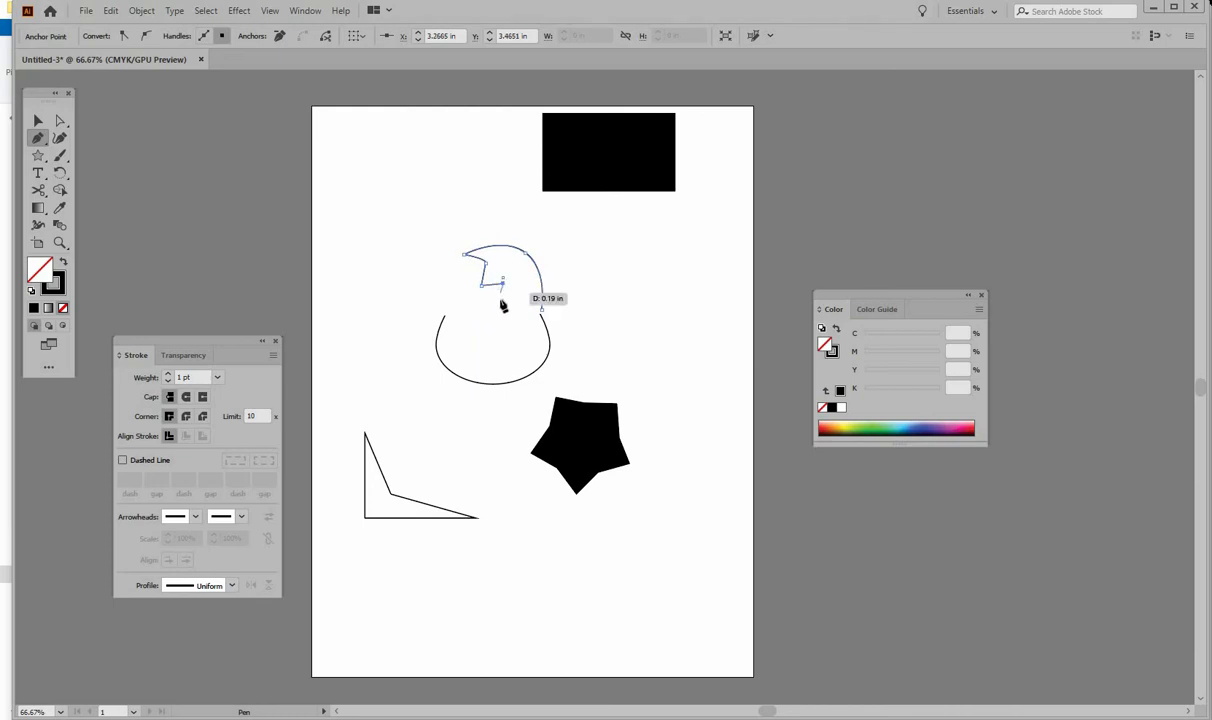
{"action": "left_click", "coordinate": [506, 311]}
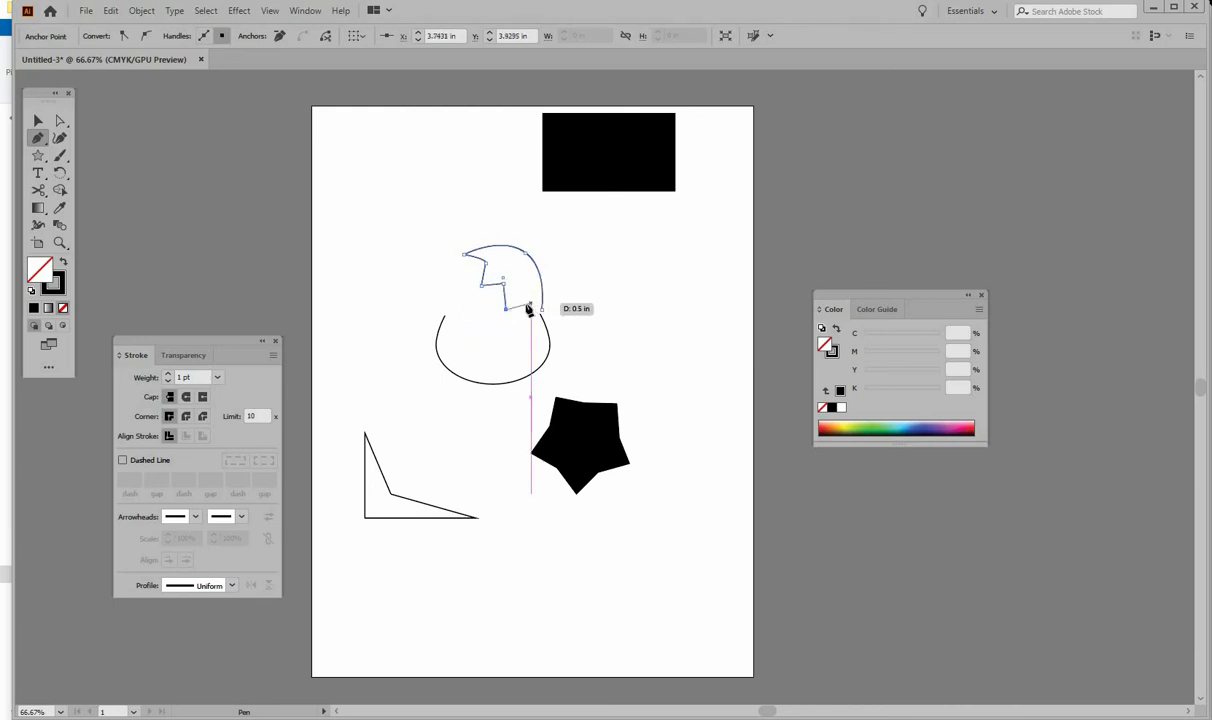
{"action": "left_click", "coordinate": [531, 303]}
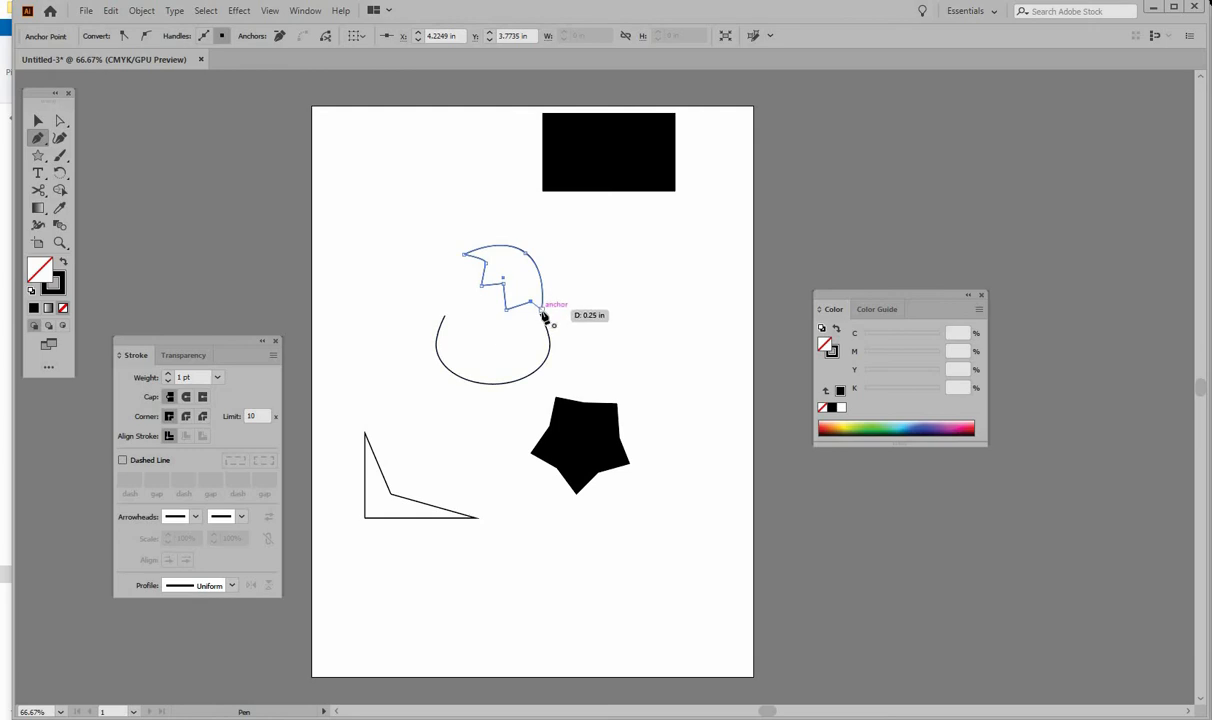
{"action": "left_click", "coordinate": [542, 310]}
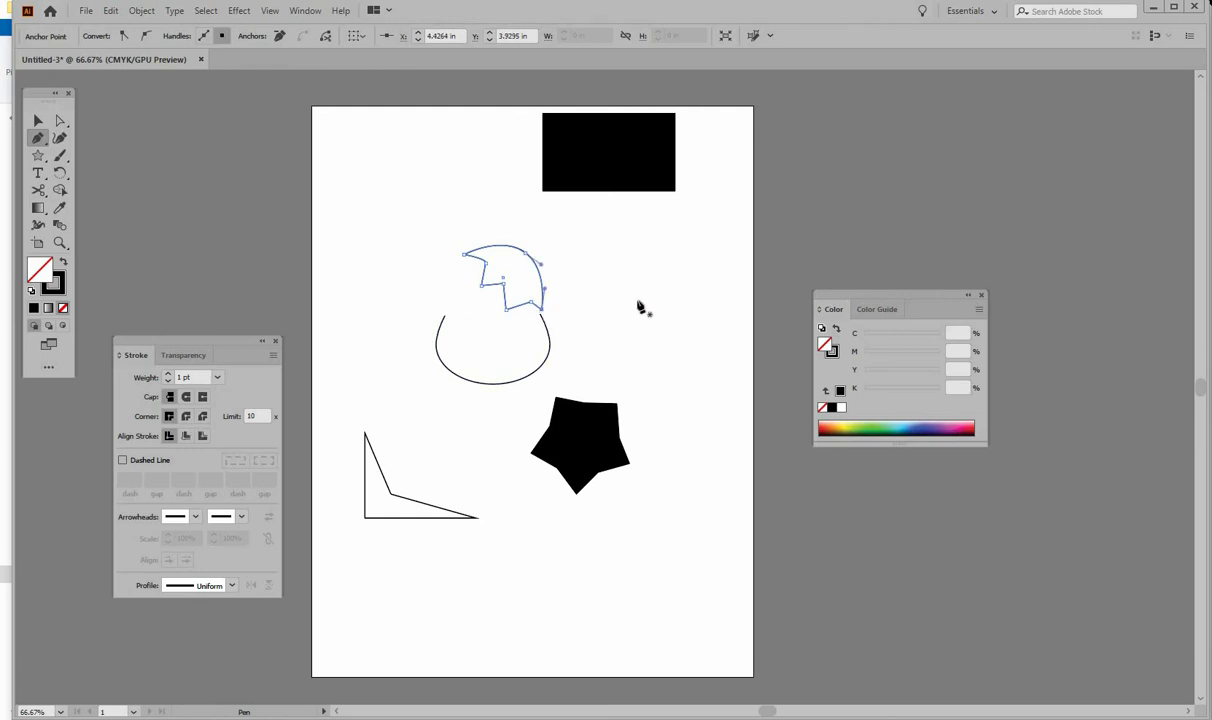
- Move the closed, jagged eggshell top slightly up from the lower egg part, and deselect it
{"action": "left_click", "coordinate": [38, 120]}
{"action": "left_click", "coordinate": [542, 300]}
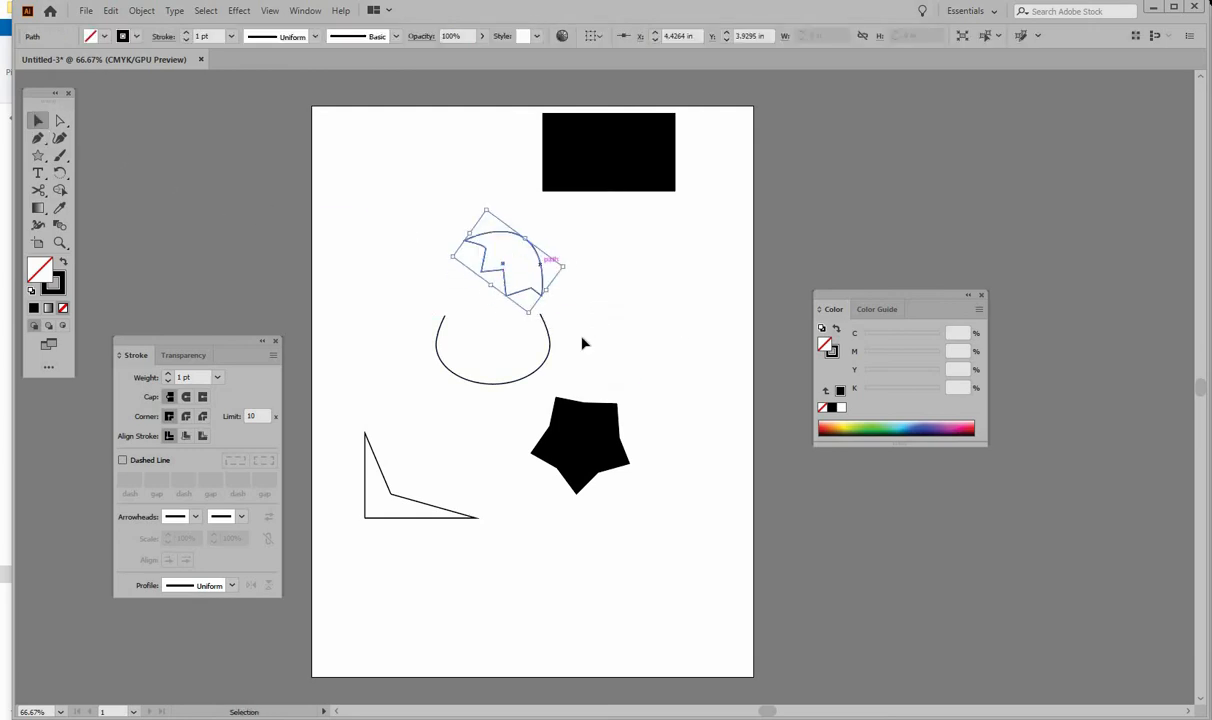
{"action": "left_click", "coordinate": [585, 325]}
- Close the lower egg part with a zigzag Pen line running from its left end to its right end
{"action": "left_click", "coordinate": [545, 364]}
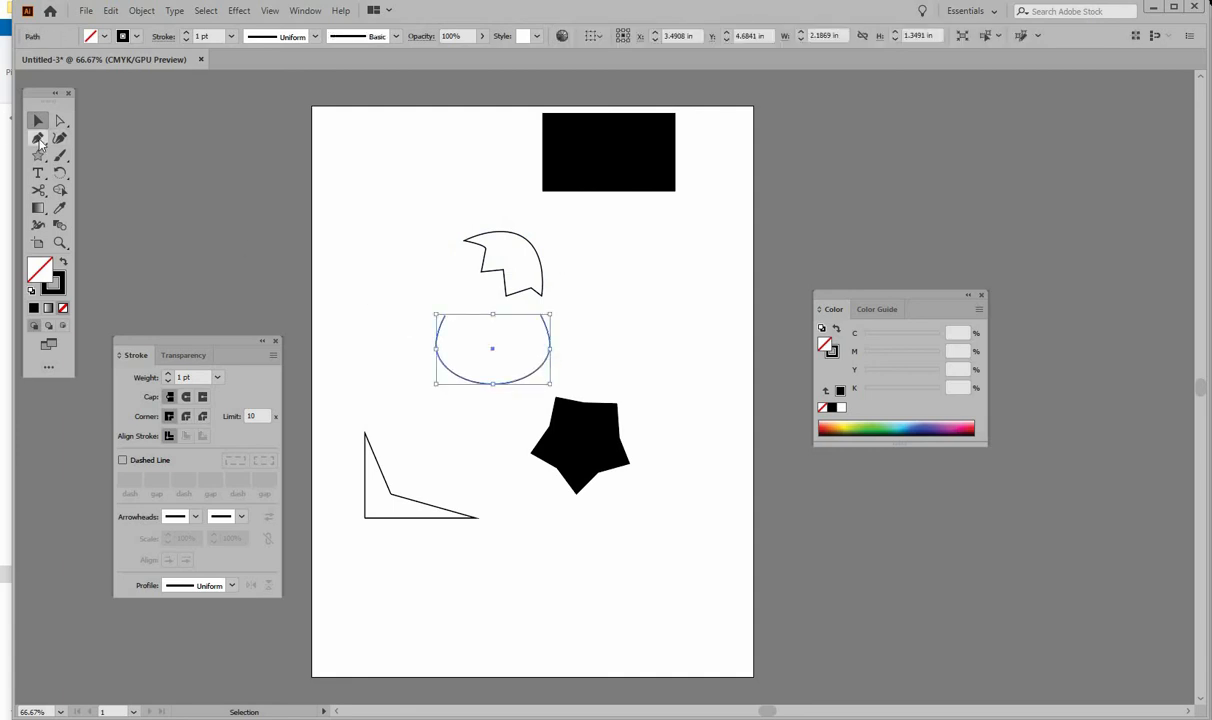
{"action": "left_click", "coordinate": [38, 137]}
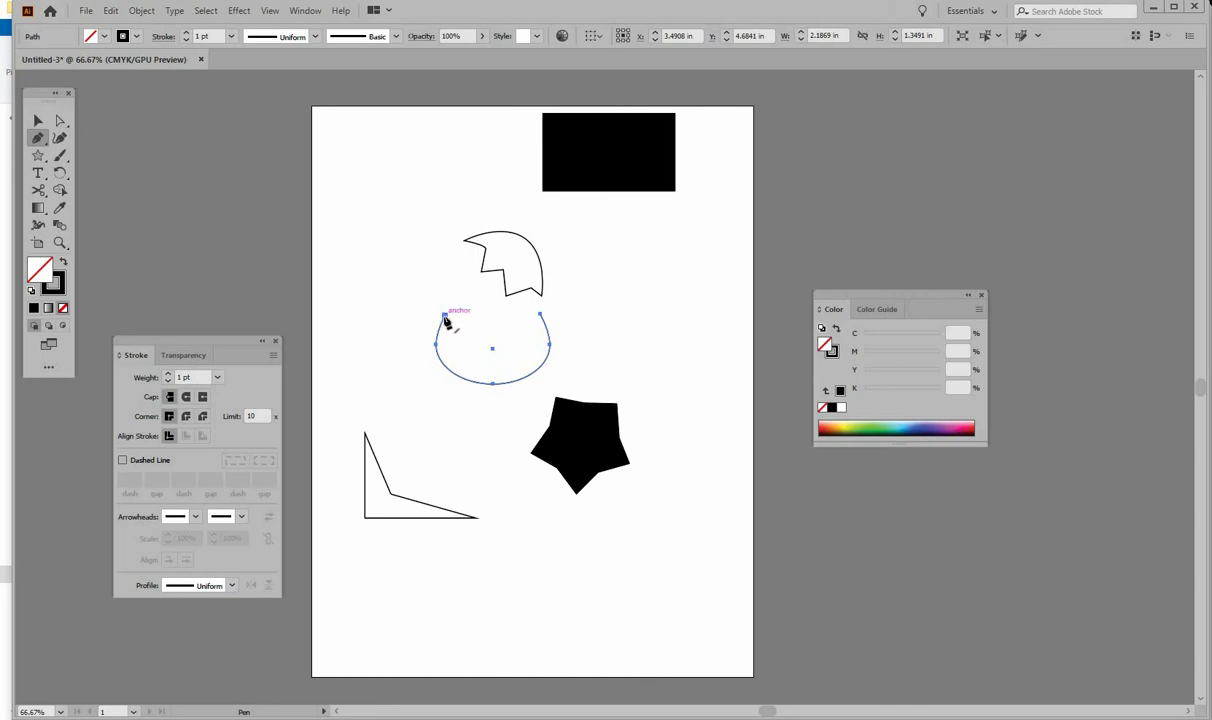
{"action": "left_click_drag", "start_coordinate": [446, 318], "coordinate": [472, 330]}
{"action": "left_click", "coordinate": [471, 325]}
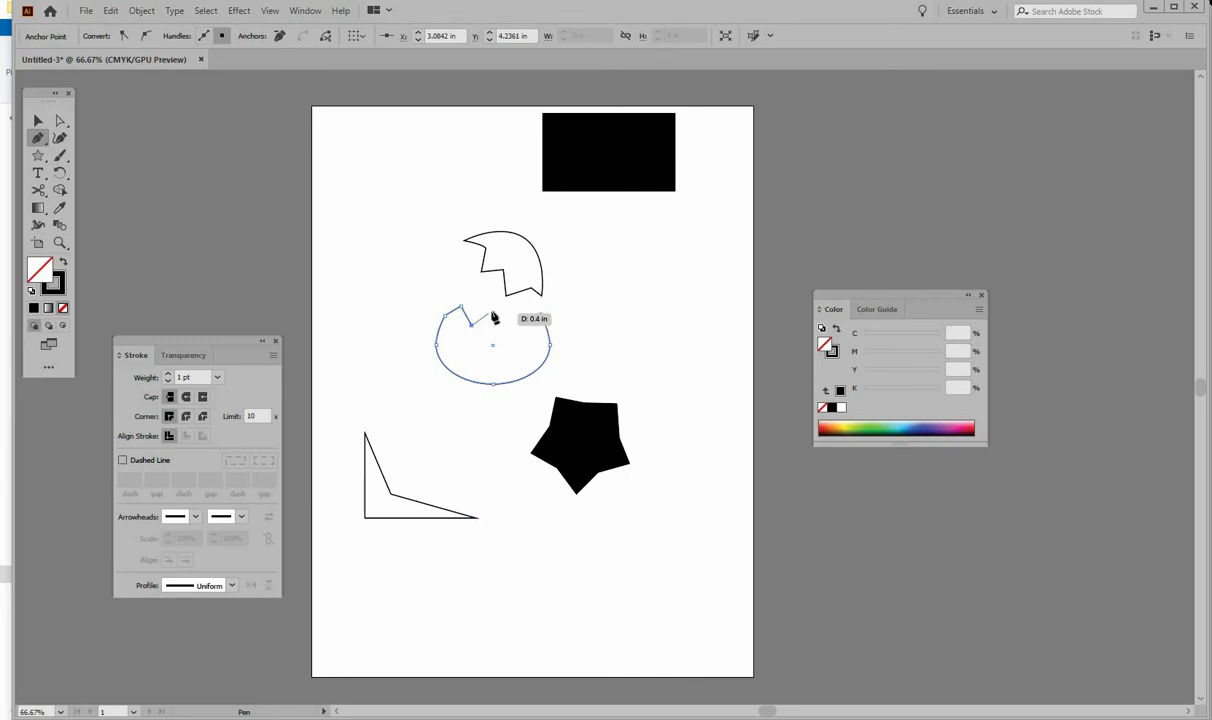
{"action": "left_click", "coordinate": [509, 327]}
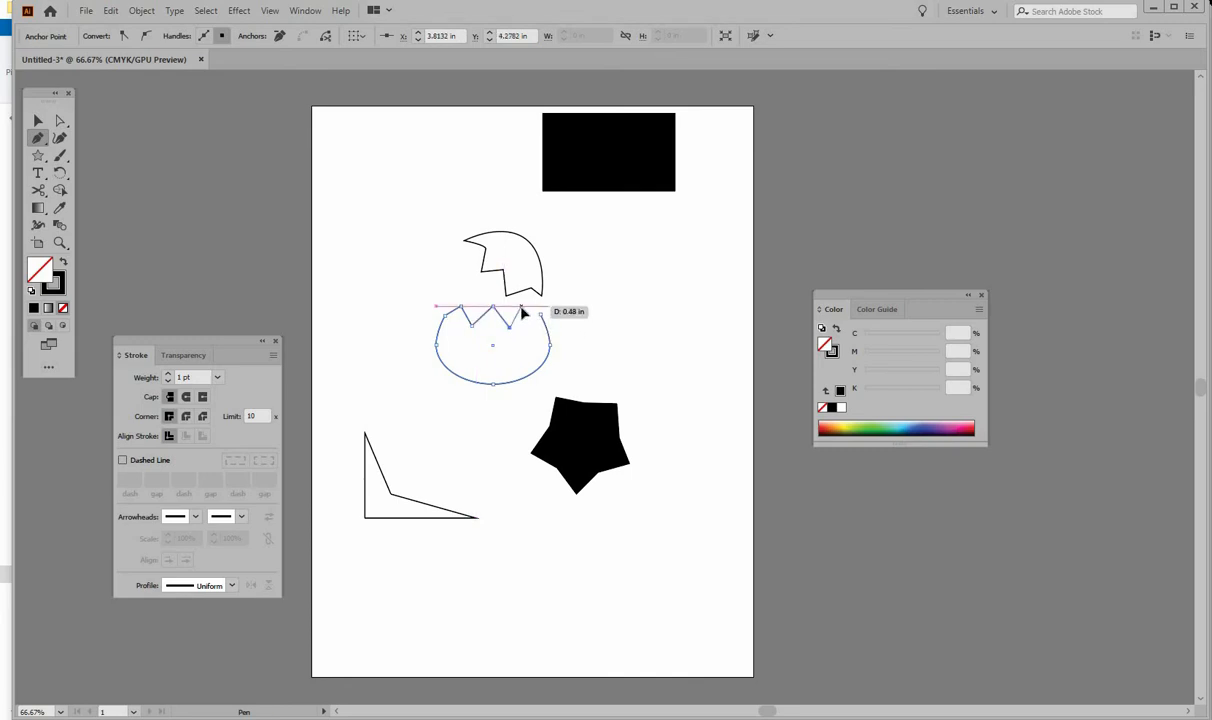
{"action": "left_click", "coordinate": [520, 307]}
{"action": "left_click", "coordinate": [532, 325]}
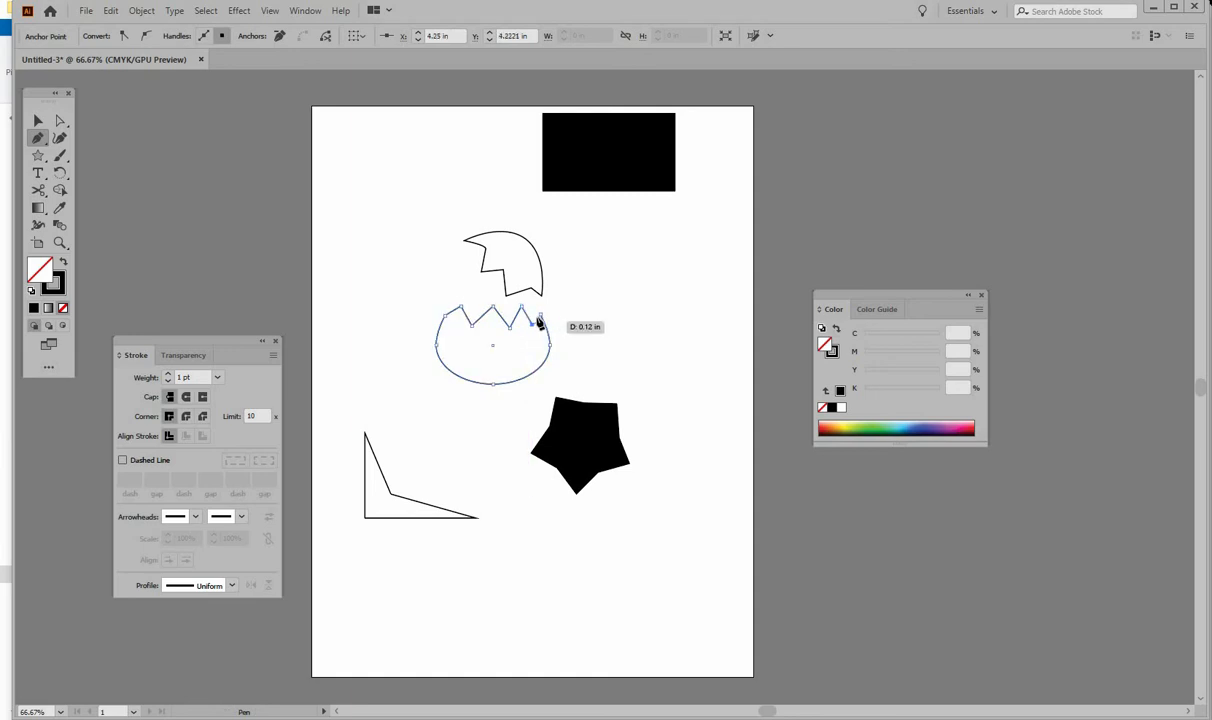
{"action": "left_click", "coordinate": [541, 316]}
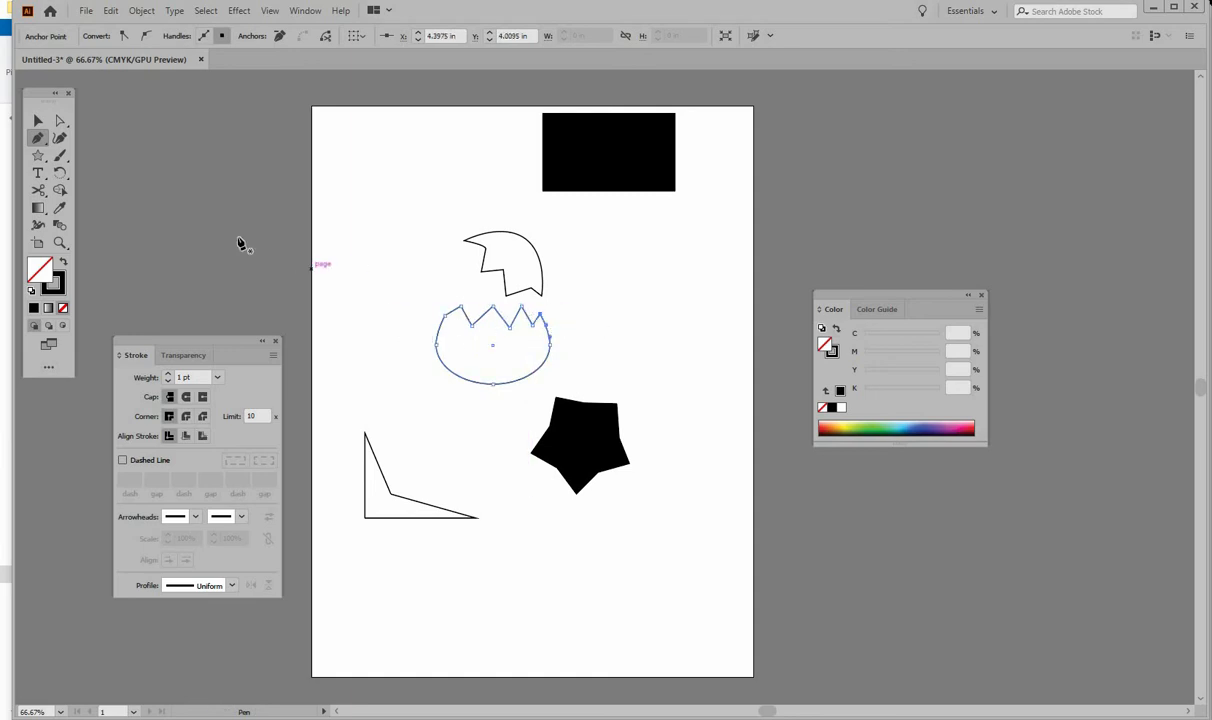
- Lower the jagged eggshell top onto the lower part's right edge, tilt it slightly further clockwise, and deselect it
{"action": "left_click", "coordinate": [39, 121]}
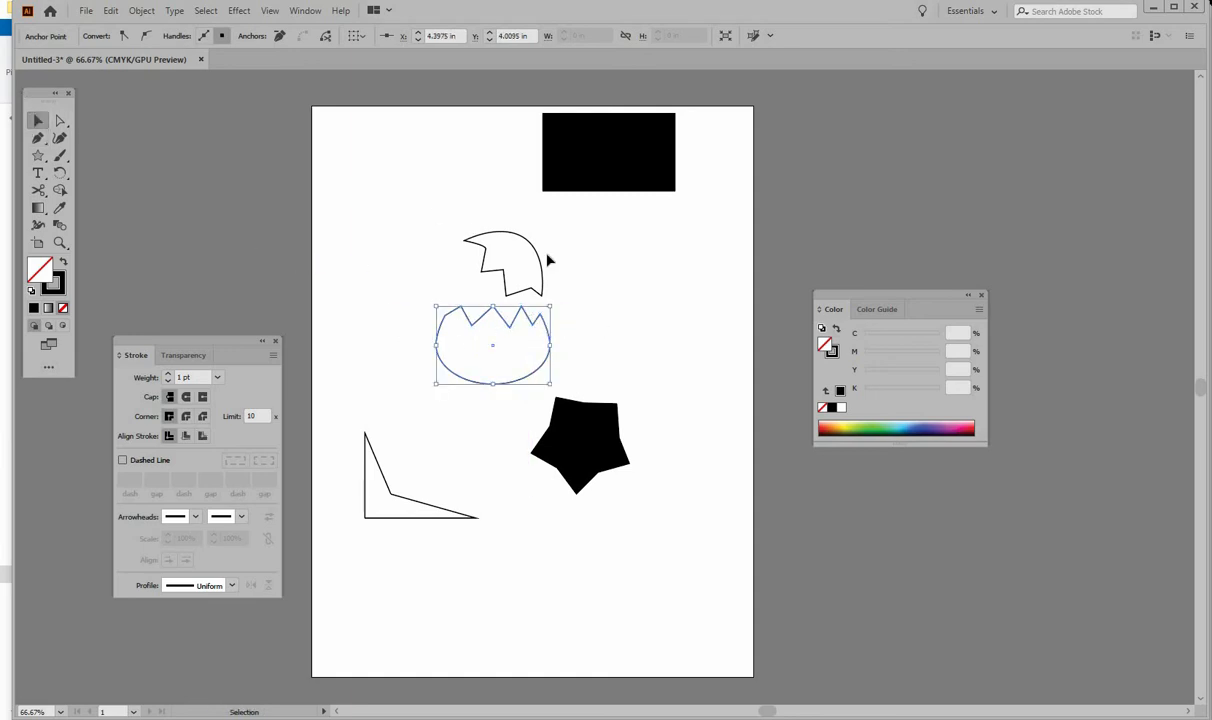
{"action": "left_click_drag", "start_coordinate": [540, 249], "coordinate": [538, 263]}
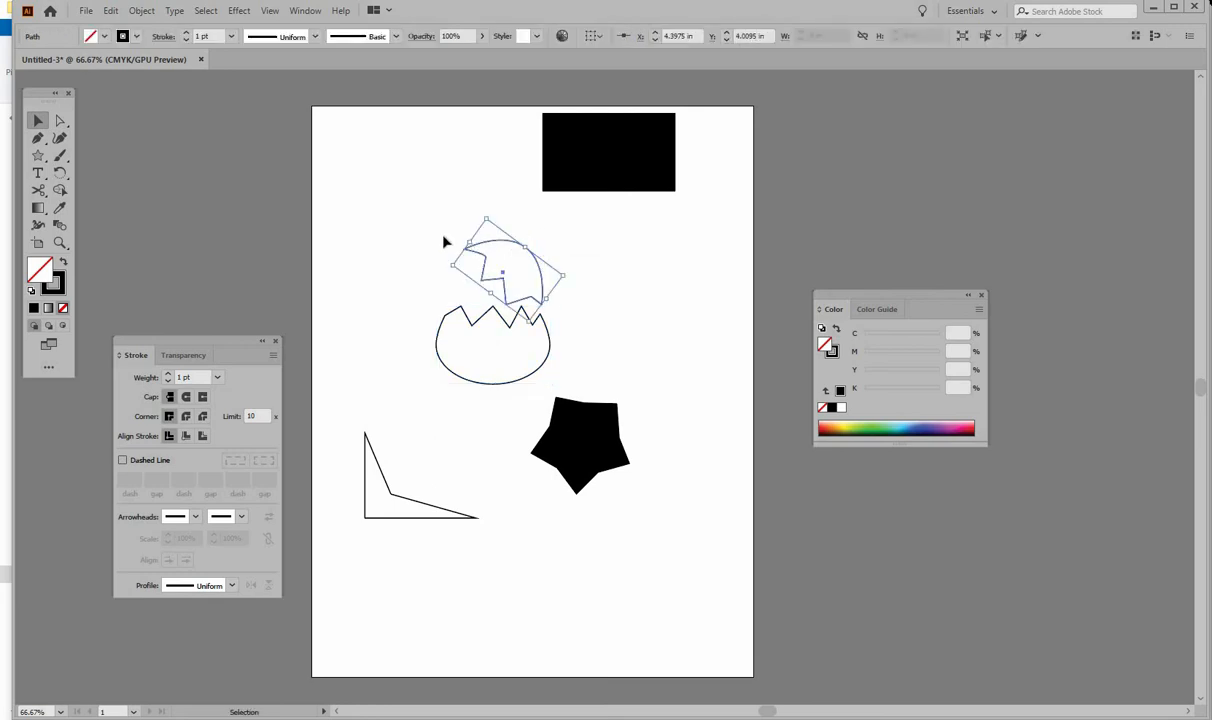
{"action": "left_click", "coordinate": [481, 220]}
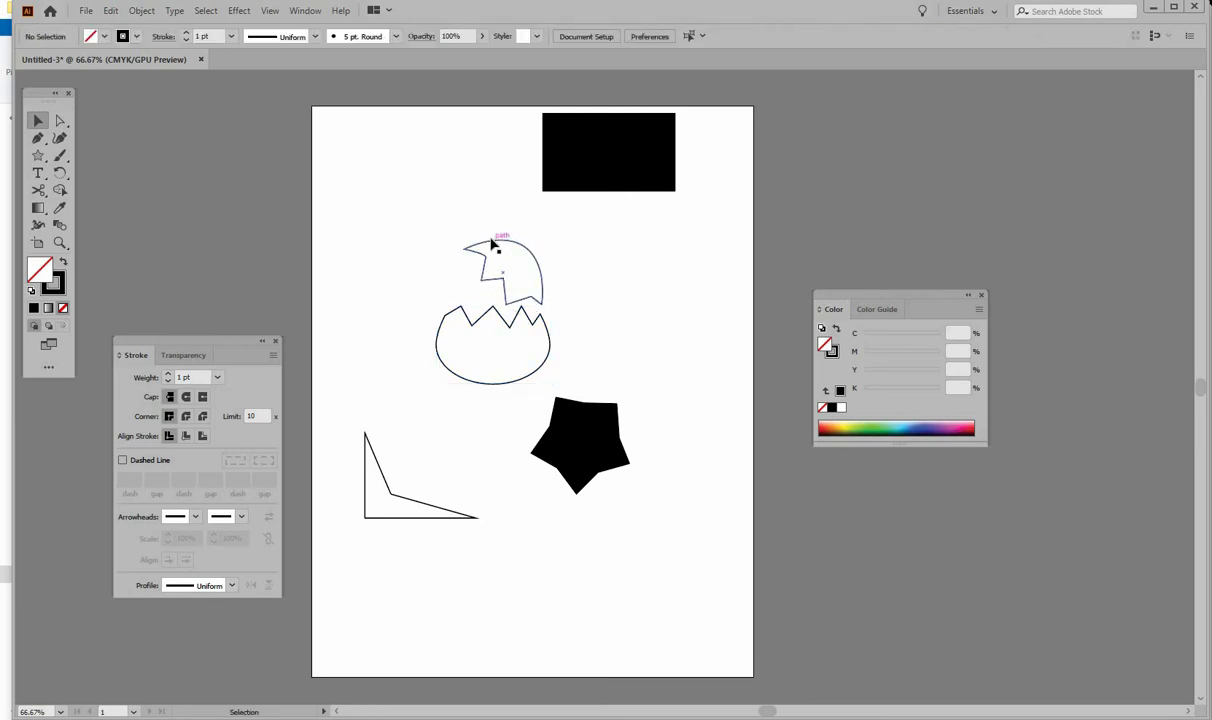
{"action": "left_click", "coordinate": [490, 241]}
{"action": "mouse_move", "coordinate": [486, 215]}
{"action": "left_mouse_down"}
{"action": "mouse_move", "coordinate": [510, 211]}
{"action": "mouse_move", "coordinate": [500, 212]}
{"action": "left_mouse_up"}
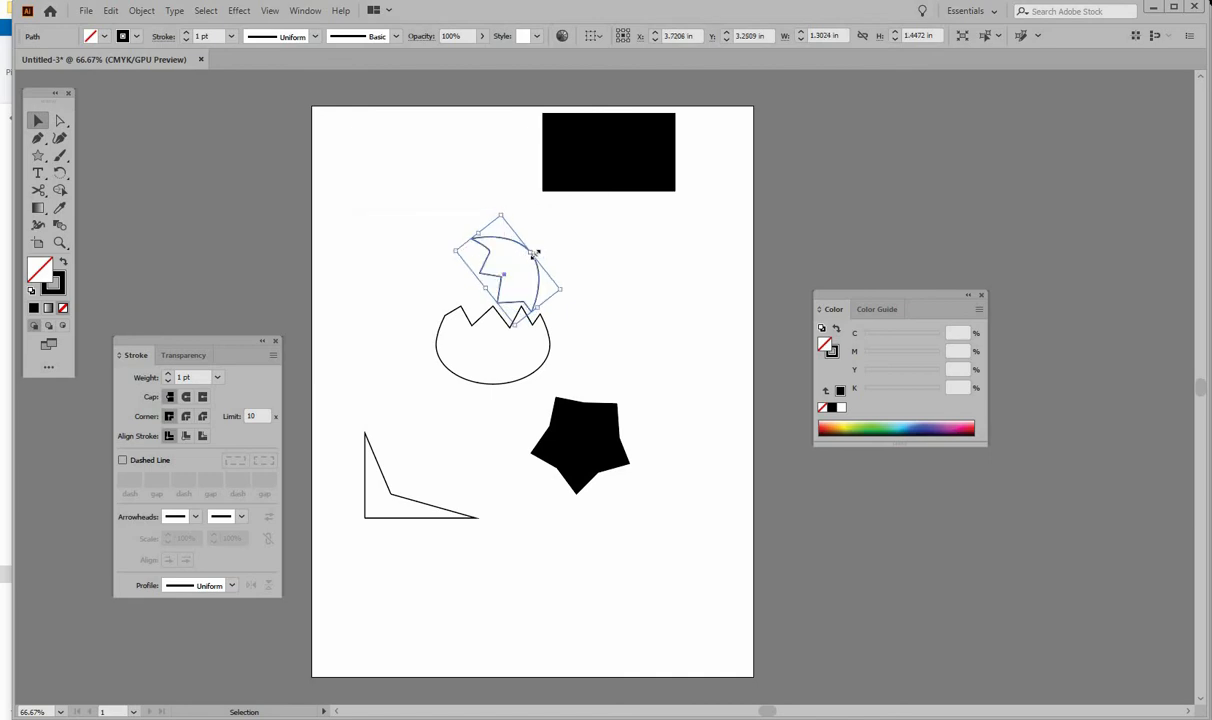
{"action": "left_click_drag", "start_coordinate": [538, 270], "coordinate": [549, 277]}
{"action": "left_click", "coordinate": [700, 284]}
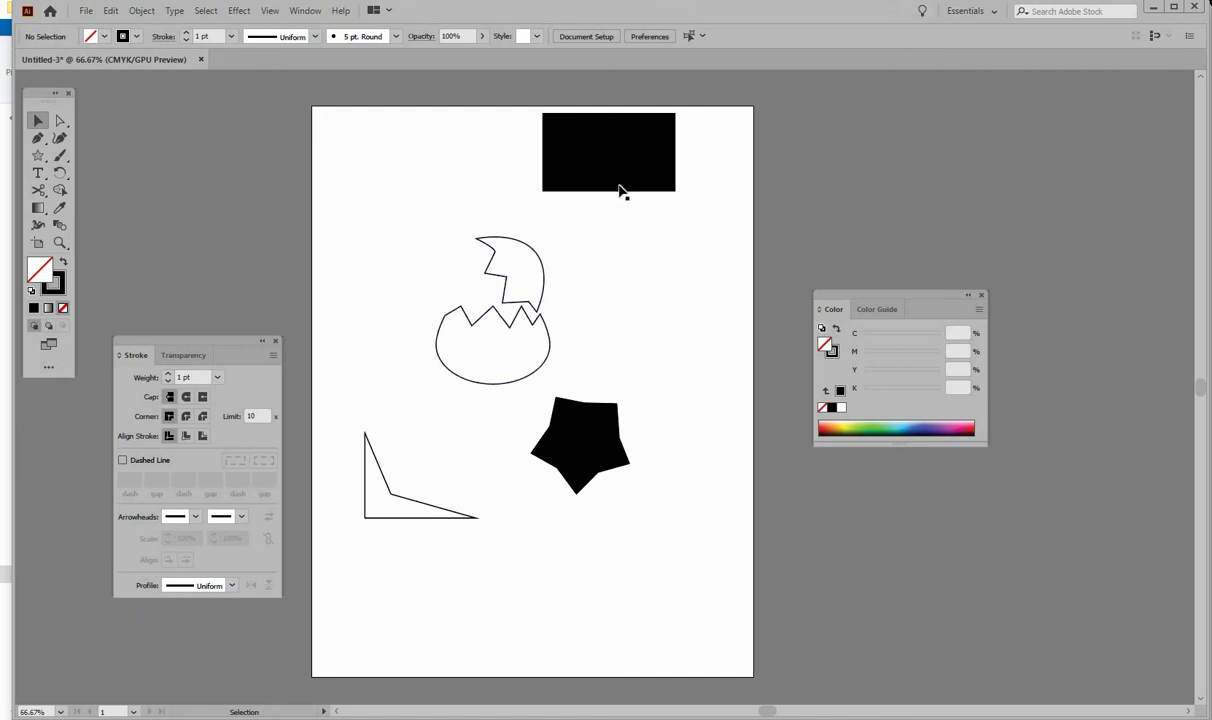
- Delete the black rectangle, and move both eggshell parts together down and to the left, just above the angular outline
{"action": "left_click_drag", "start_coordinate": [622, 189], "coordinate": [676, 287]}
{"action": "key", "text": "Delete"}
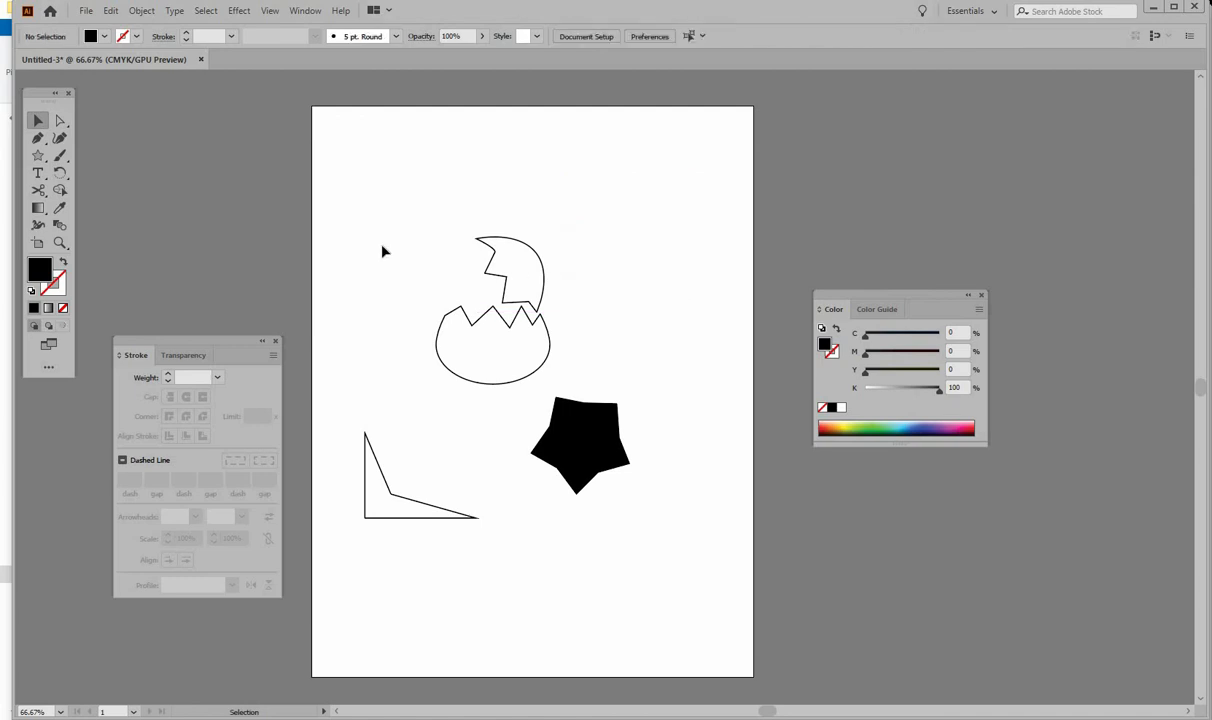
{"action": "left_click_drag", "start_coordinate": [387, 232], "coordinate": [630, 390]}
{"action": "left_click_drag", "start_coordinate": [544, 285], "coordinate": [487, 363]}
{"action": "left_click", "coordinate": [532, 240]}
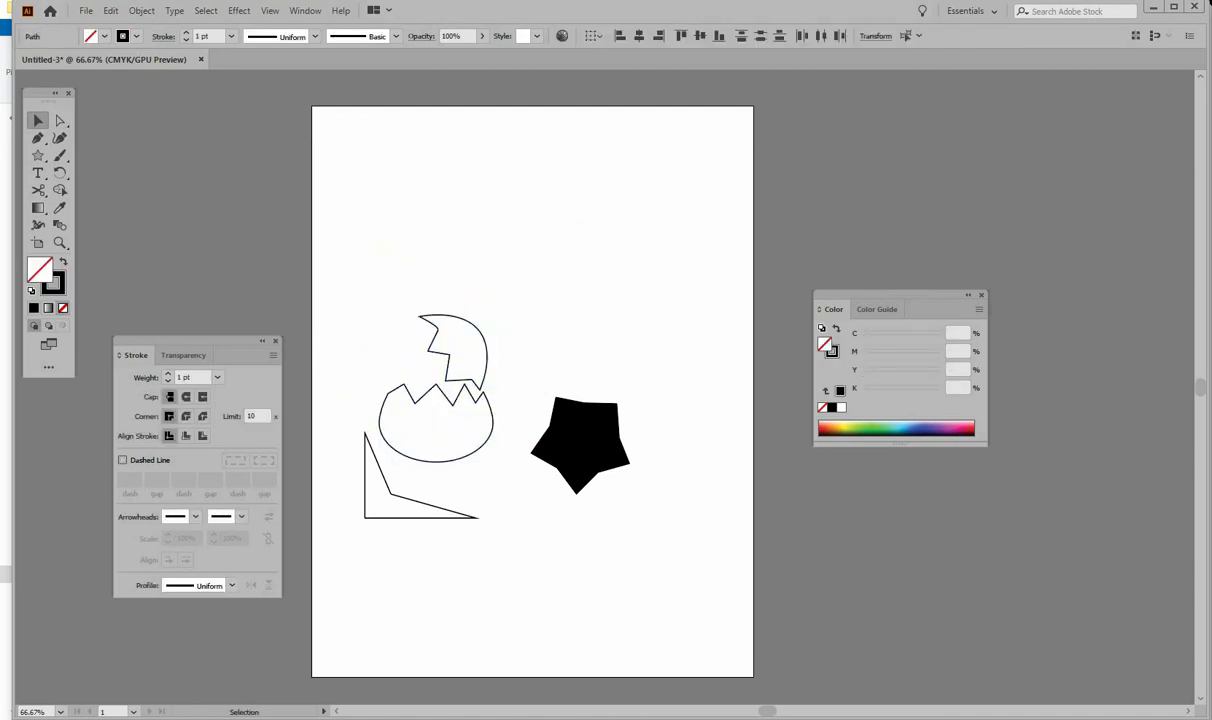
- Draw a circle about 3.15 in across in the page's upper-right area, and swap its fill and stroke to make it solid black
{"action": "left_click", "coordinate": [40, 157]}
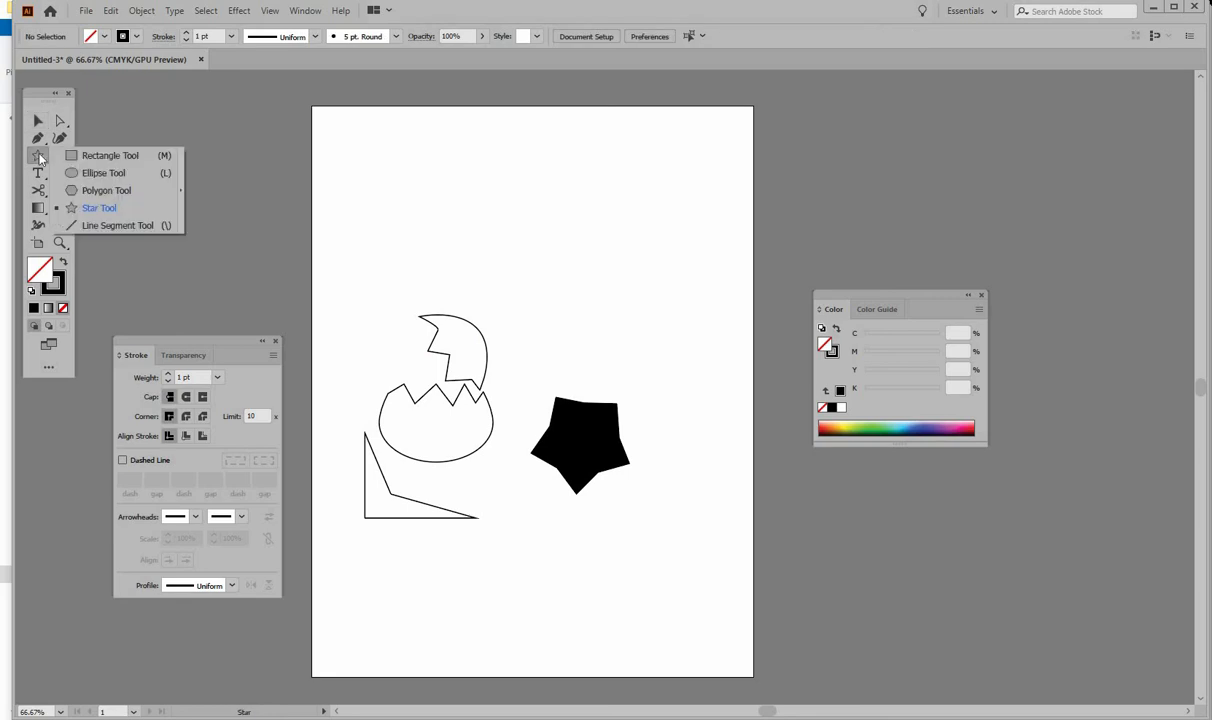
{"action": "left_click", "coordinate": [97, 170]}
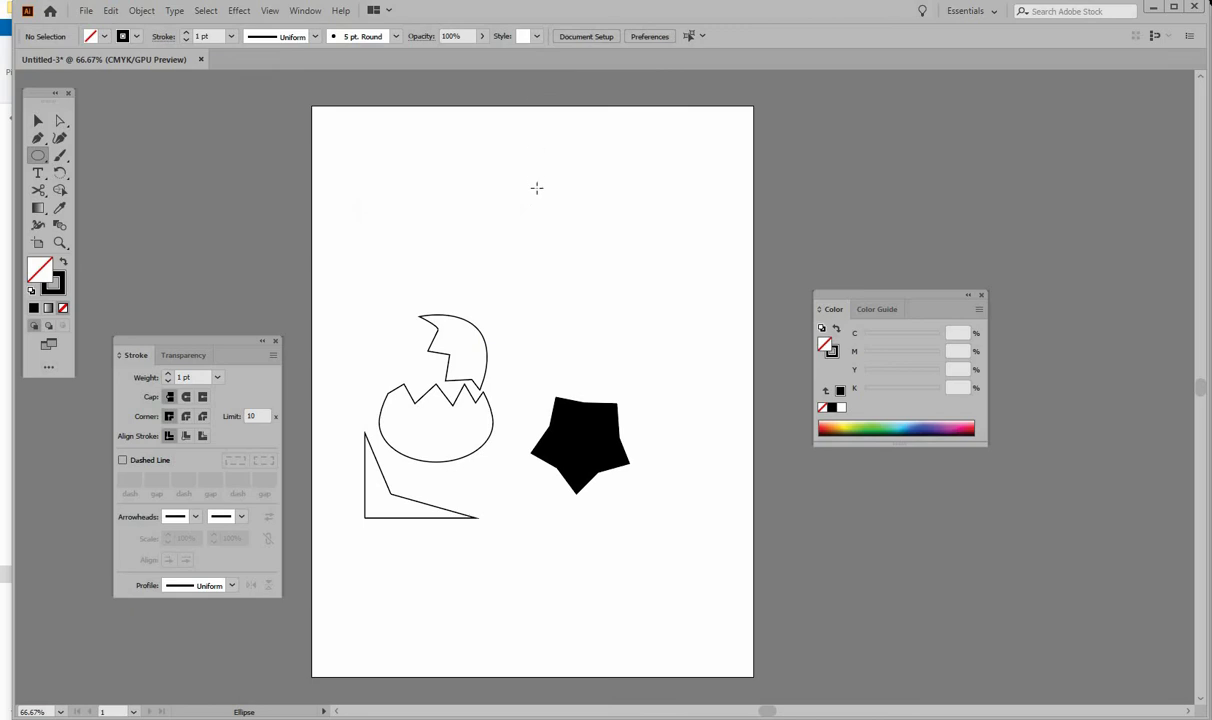
{"action": "left_click_drag", "start_coordinate": [508, 166], "coordinate": [673, 330]}
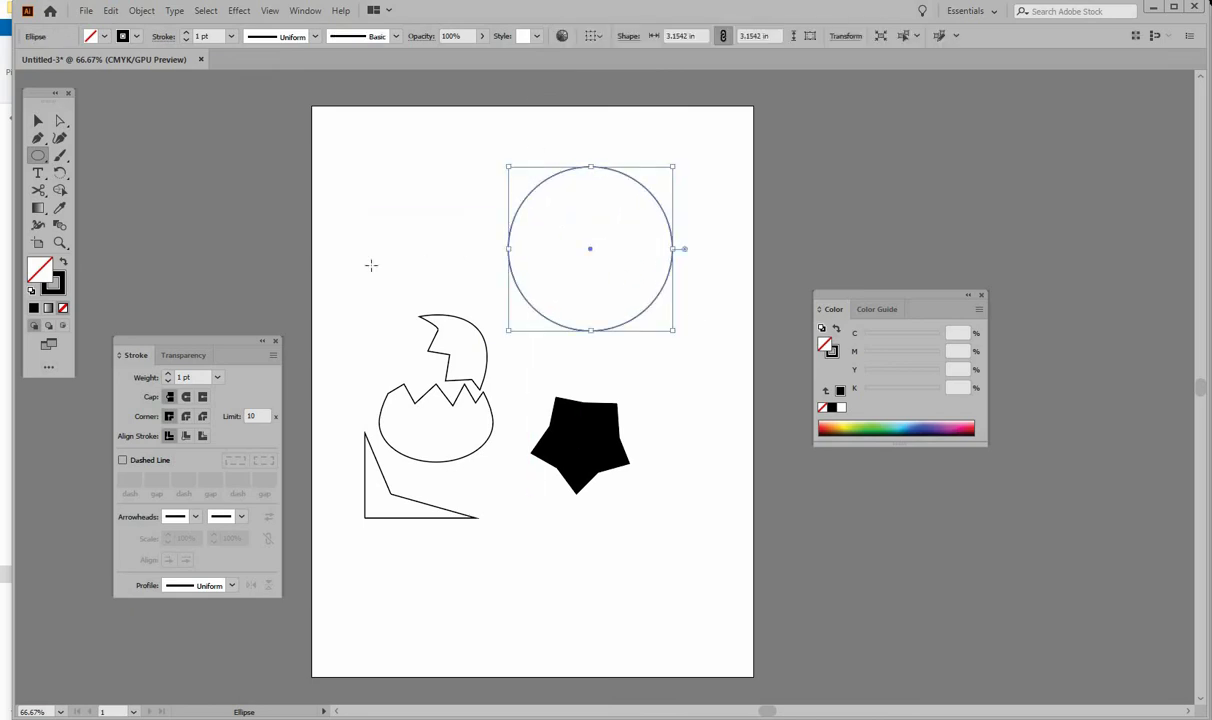
{"action": "left_click", "coordinate": [56, 287]}
{"action": "left_click", "coordinate": [62, 263]}
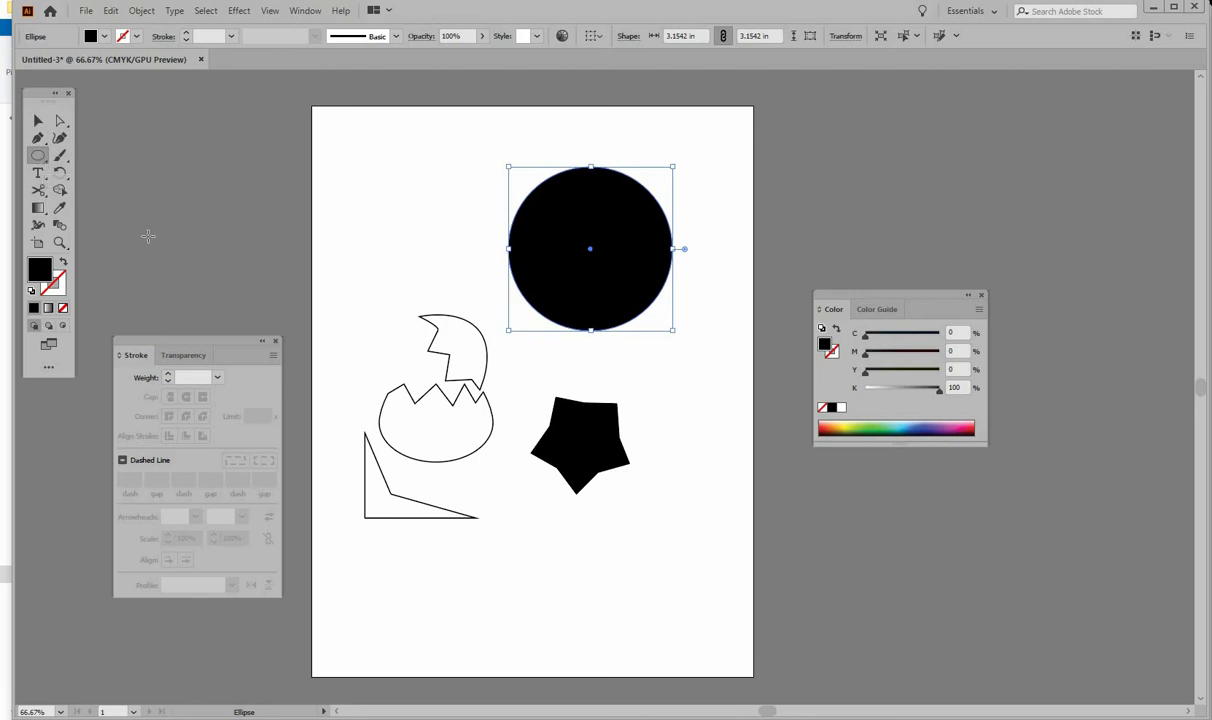
- Draw a black square about 2.03 in wide beside the circle, and center it on the circle
{"action": "left_click_drag", "start_coordinate": [37, 158], "coordinate": [84, 150]}
{"action": "left_click_drag", "start_coordinate": [427, 182], "coordinate": [533, 287]}
{"action": "key", "text": "v"}
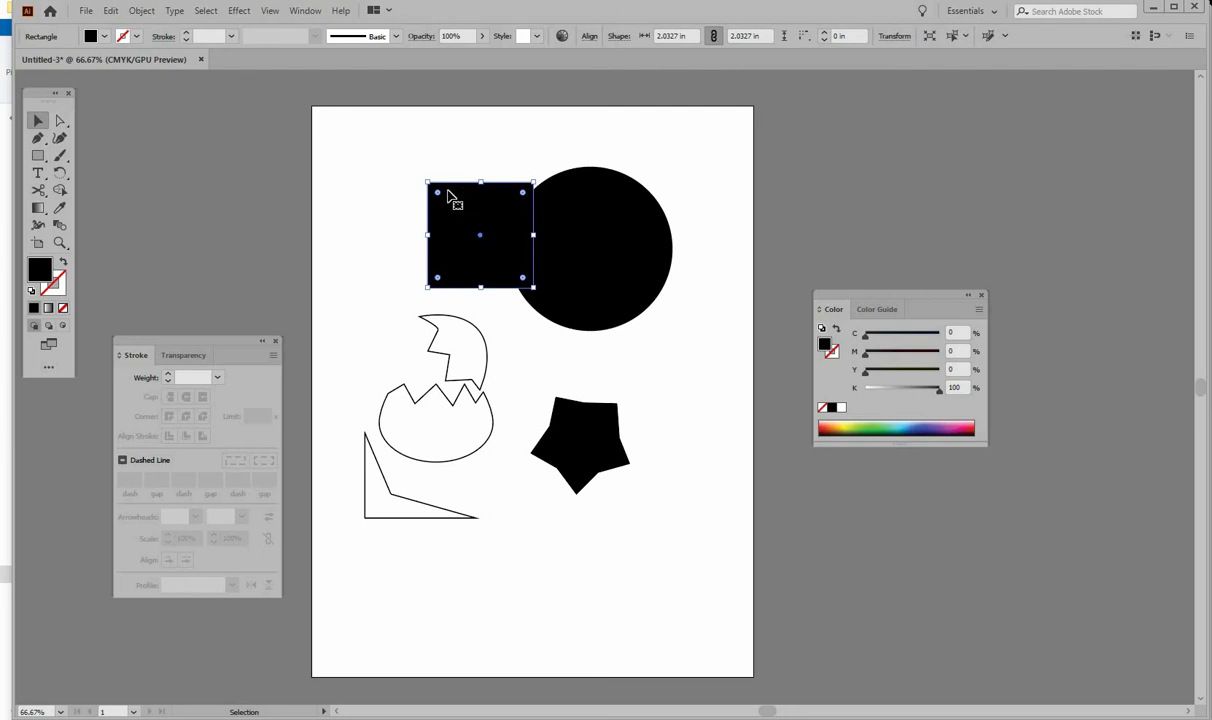
{"action": "left_click_drag", "start_coordinate": [456, 189], "coordinate": [561, 204]}
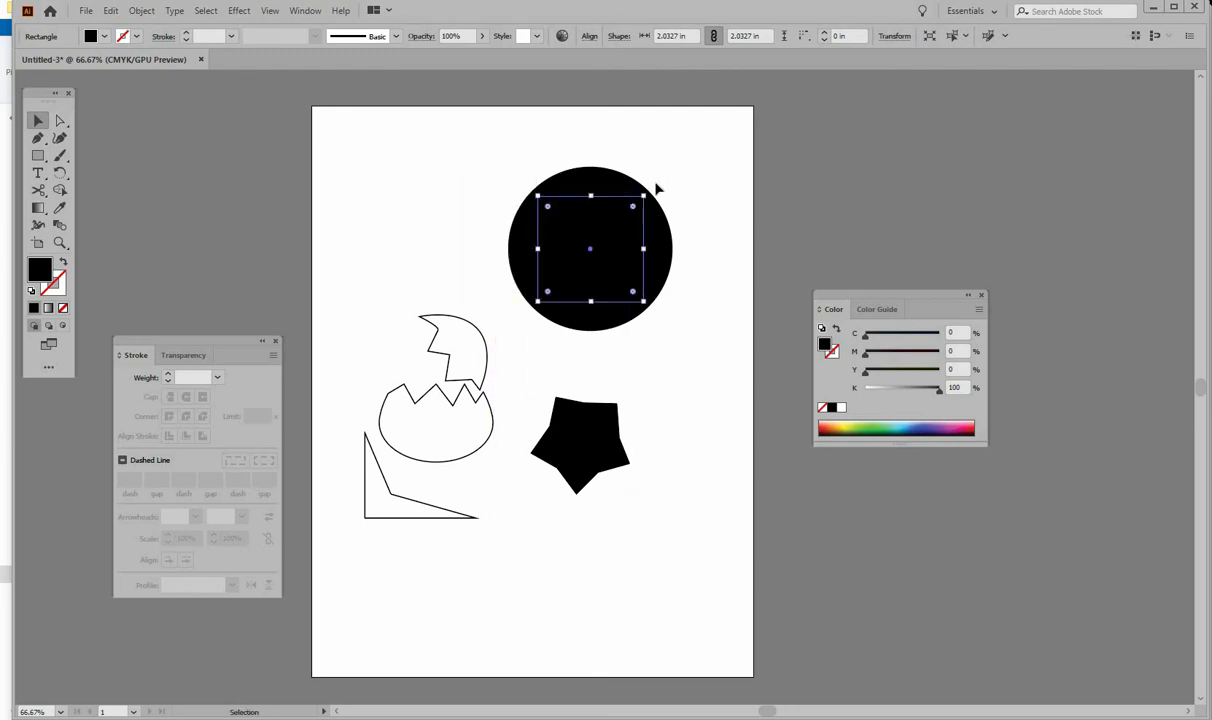
- Rotate the square 45 degrees into a diamond, fill it with white, and deselect it
{"action": "left_click", "coordinate": [141, 10]}
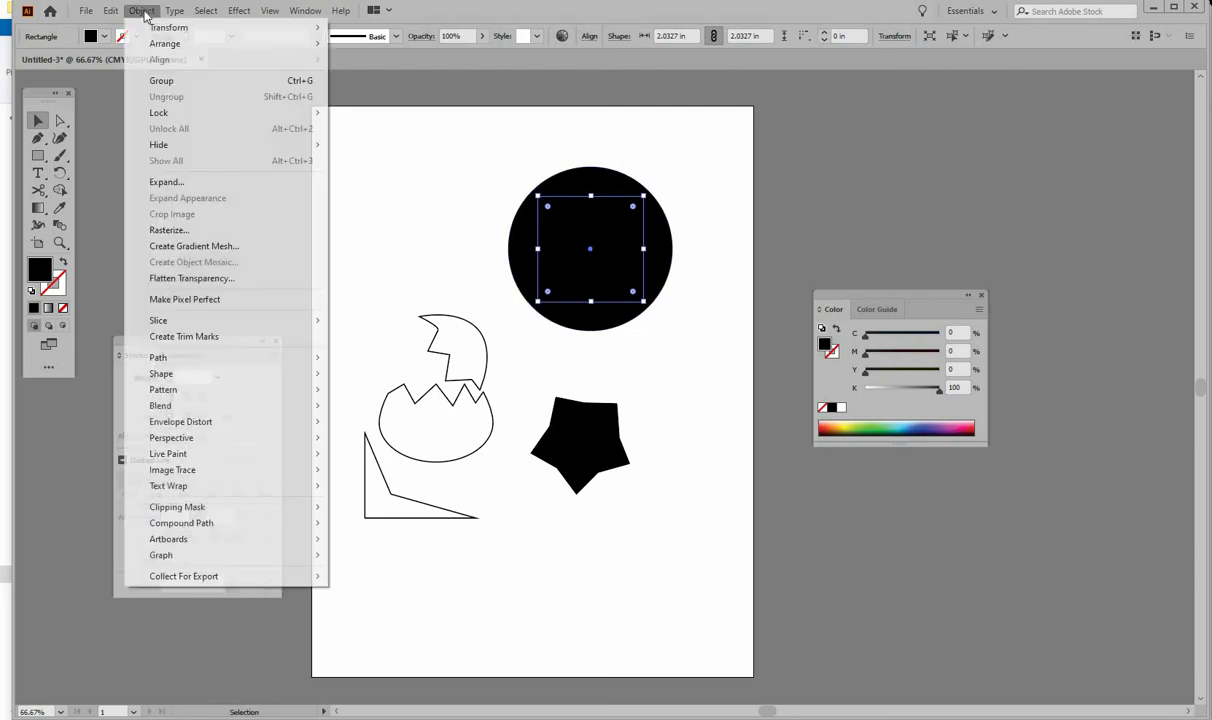
{"action": "mouse_move", "coordinate": [165, 27]}
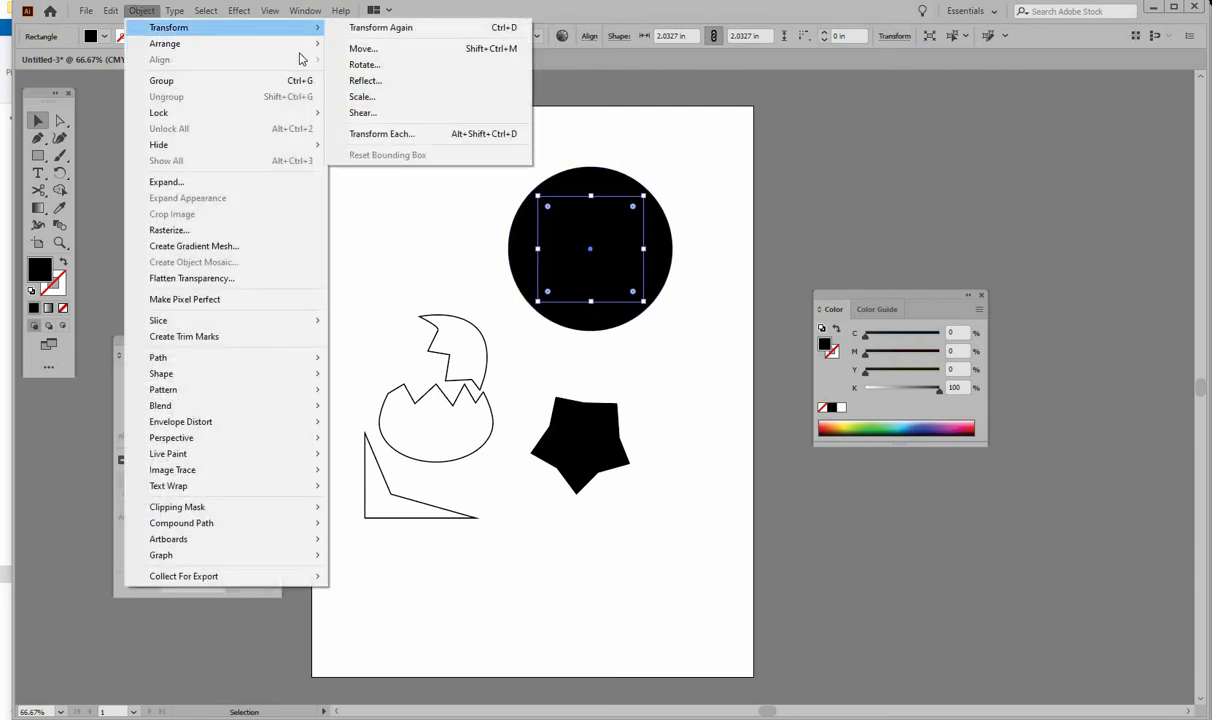
{"action": "left_click", "coordinate": [362, 64]}
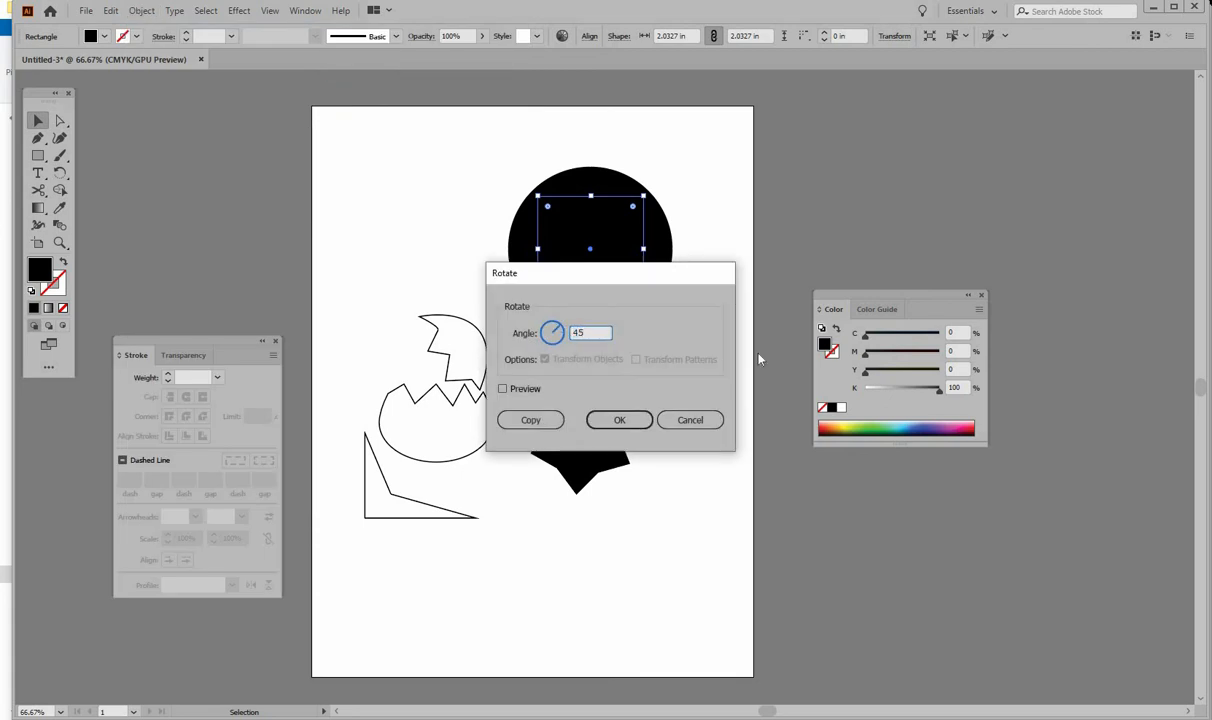
{"action": "type", "text": "45"}
{"action": "left_click", "coordinate": [620, 420]}
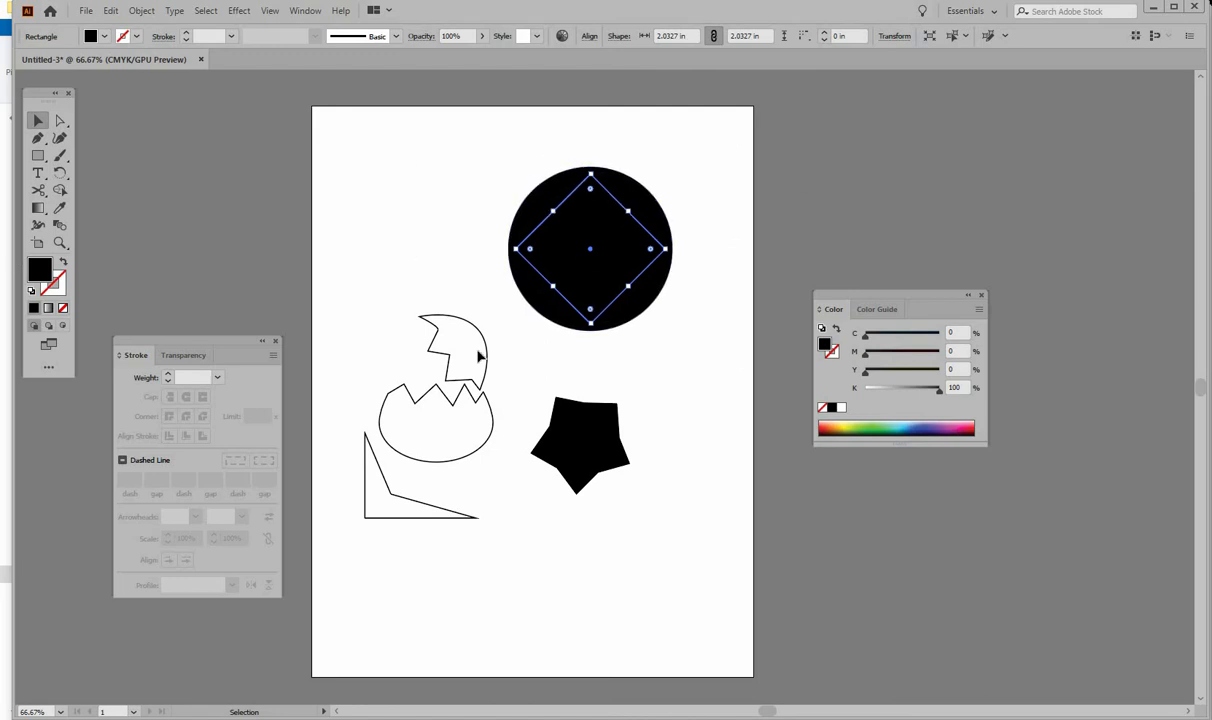
{"action": "left_click", "coordinate": [840, 408]}
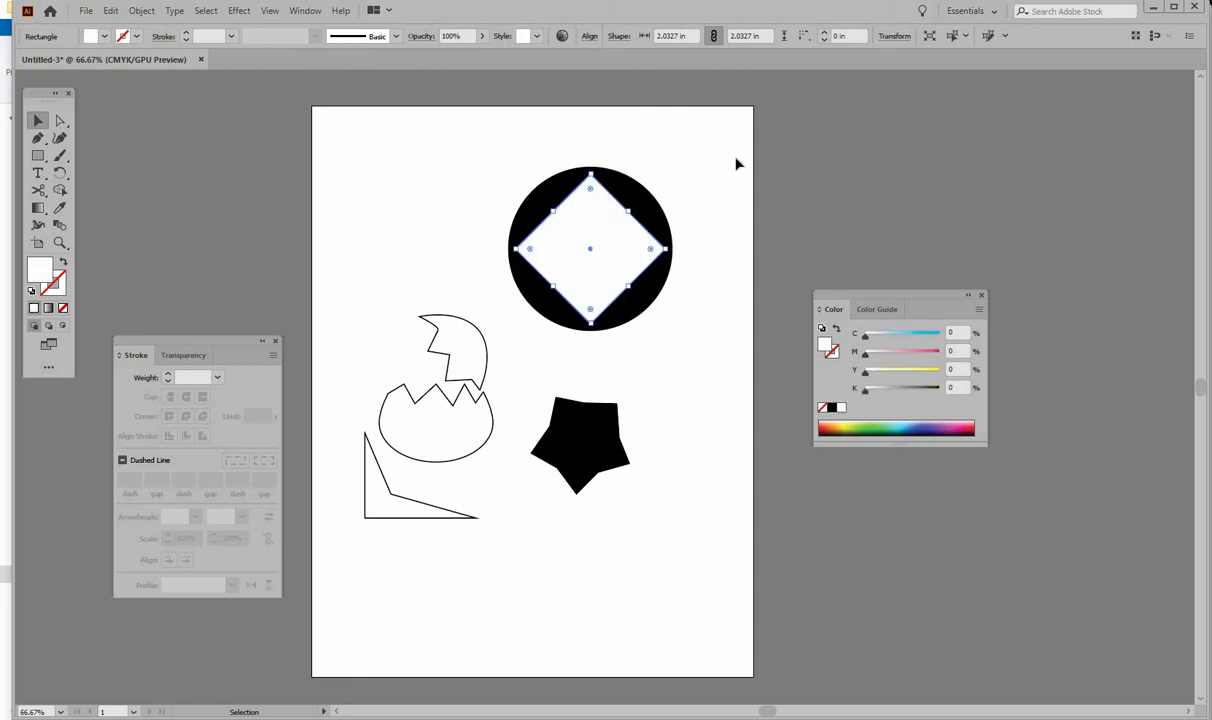
{"action": "left_click", "coordinate": [828, 175]}
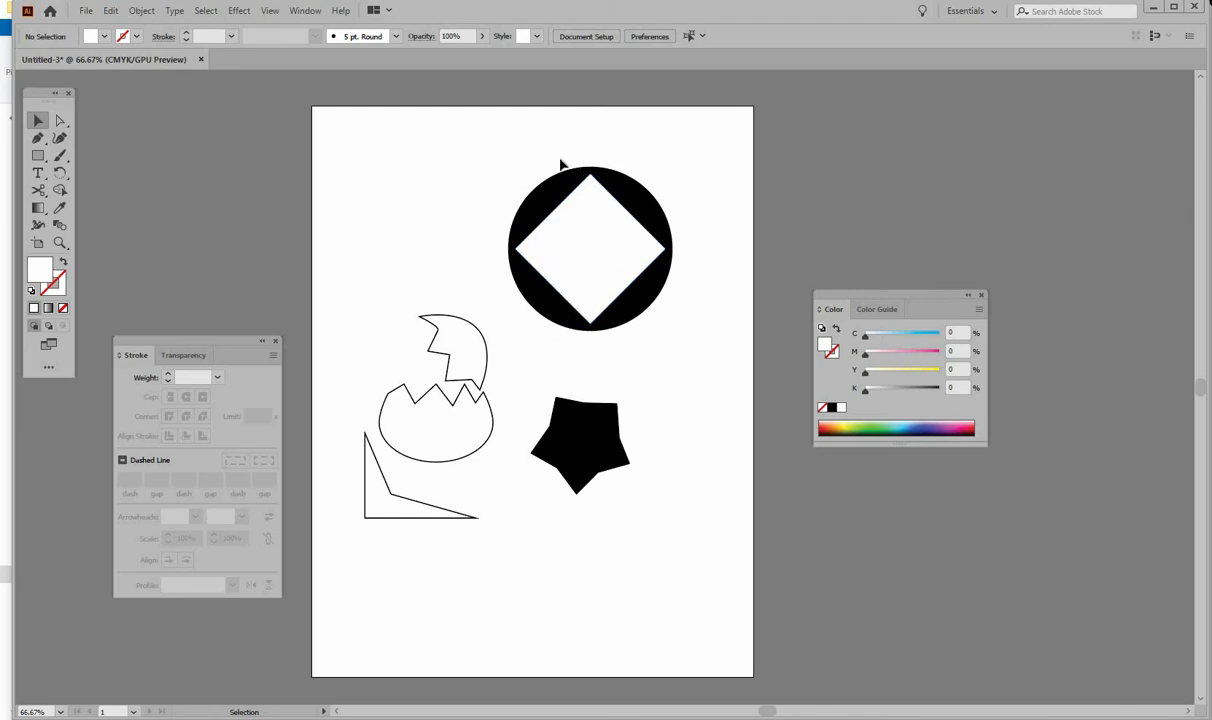
- Move the black circle and white diamond together down over the black star, and return them to the page's upper-right area
{"action": "left_click_drag", "start_coordinate": [527, 157], "coordinate": [629, 331]}
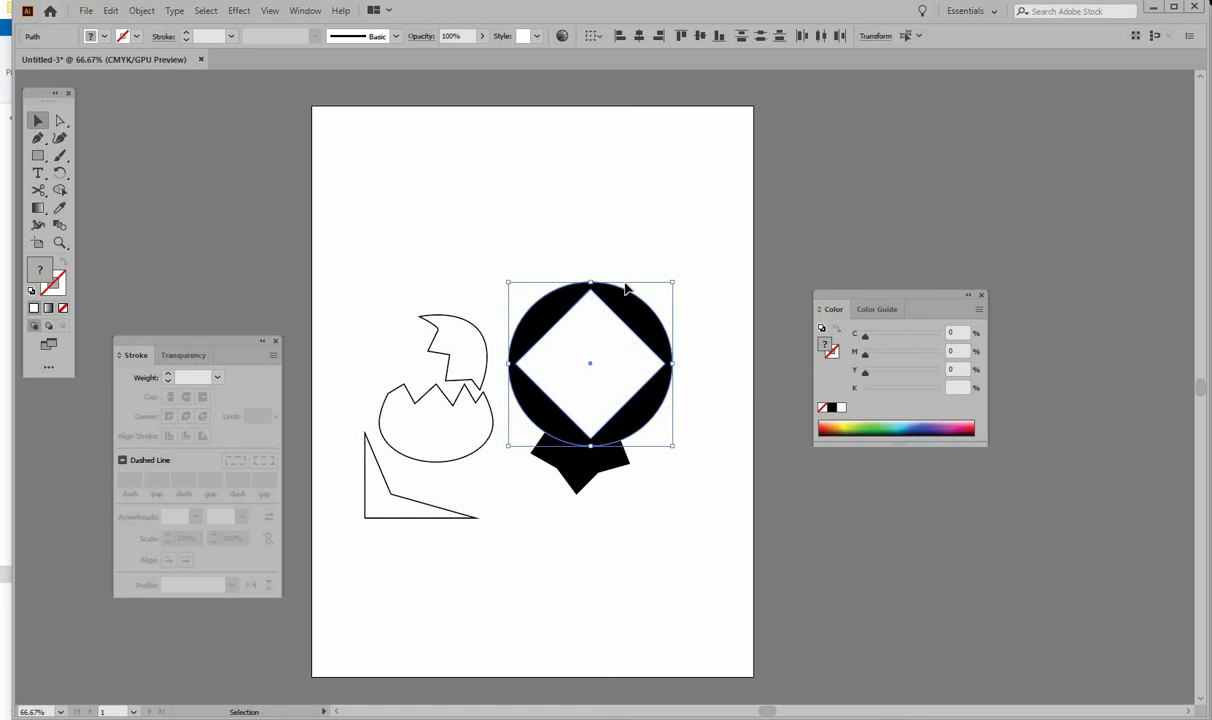
{"action": "left_click", "coordinate": [557, 265]}
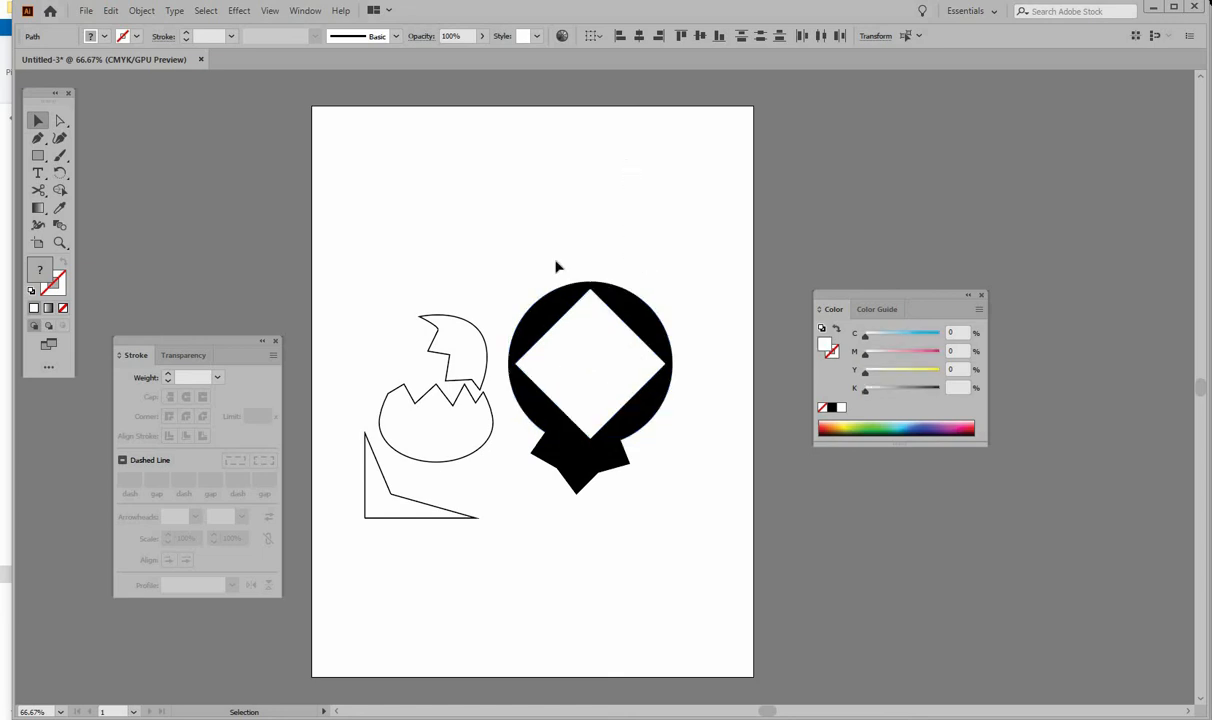
{"action": "left_click", "coordinate": [600, 308]}
{"action": "left_click_drag", "start_coordinate": [603, 283], "coordinate": [593, 144]}
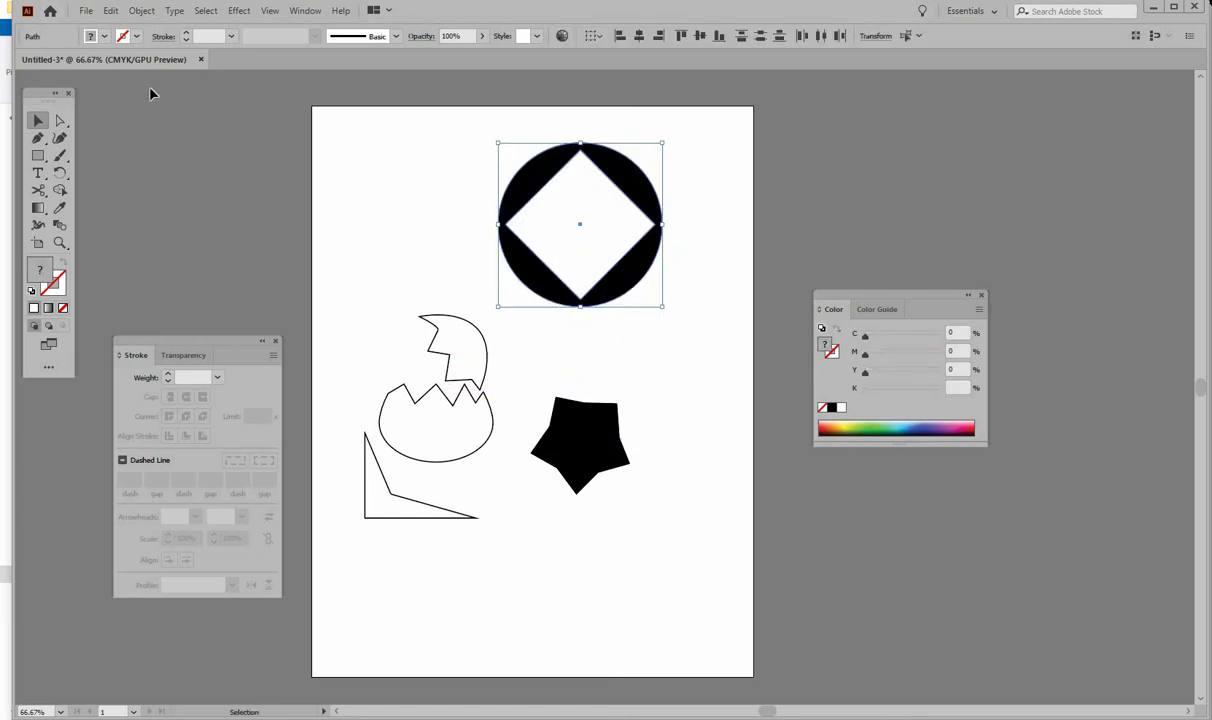
- Make a compound path from the circle and diamond, move it slightly right and down, and deselect it
{"action": "left_click", "coordinate": [143, 12]}
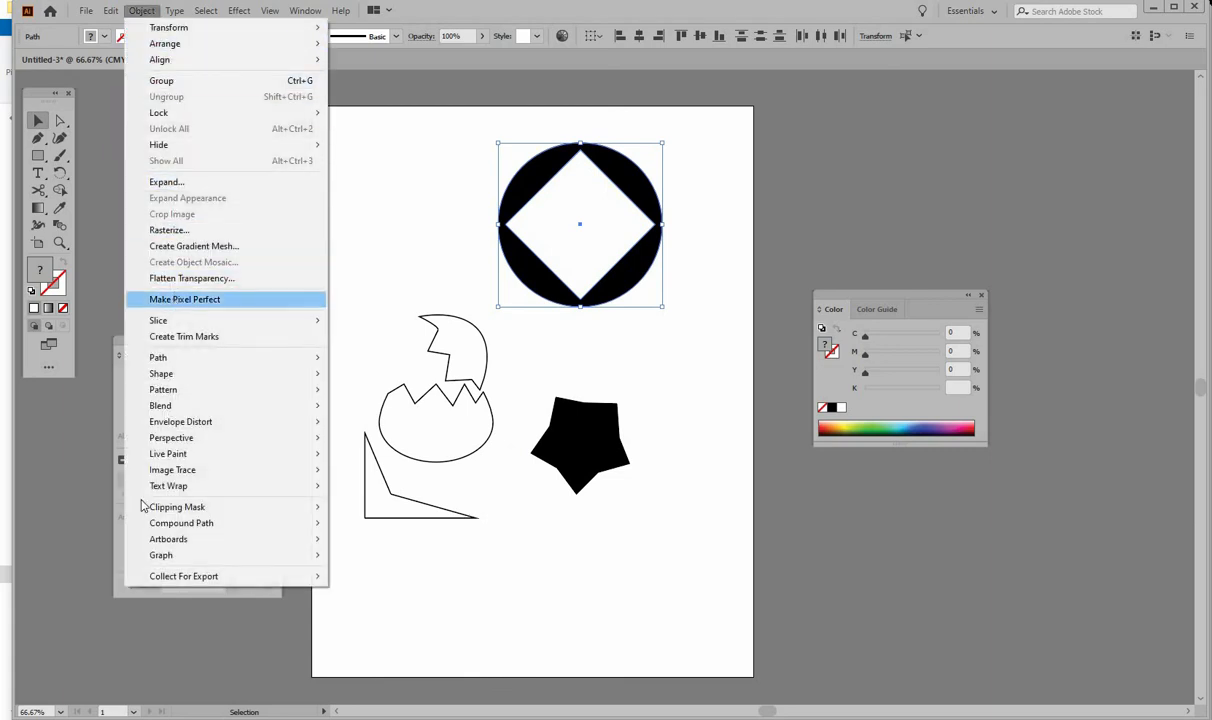
{"action": "mouse_move", "coordinate": [188, 524]}
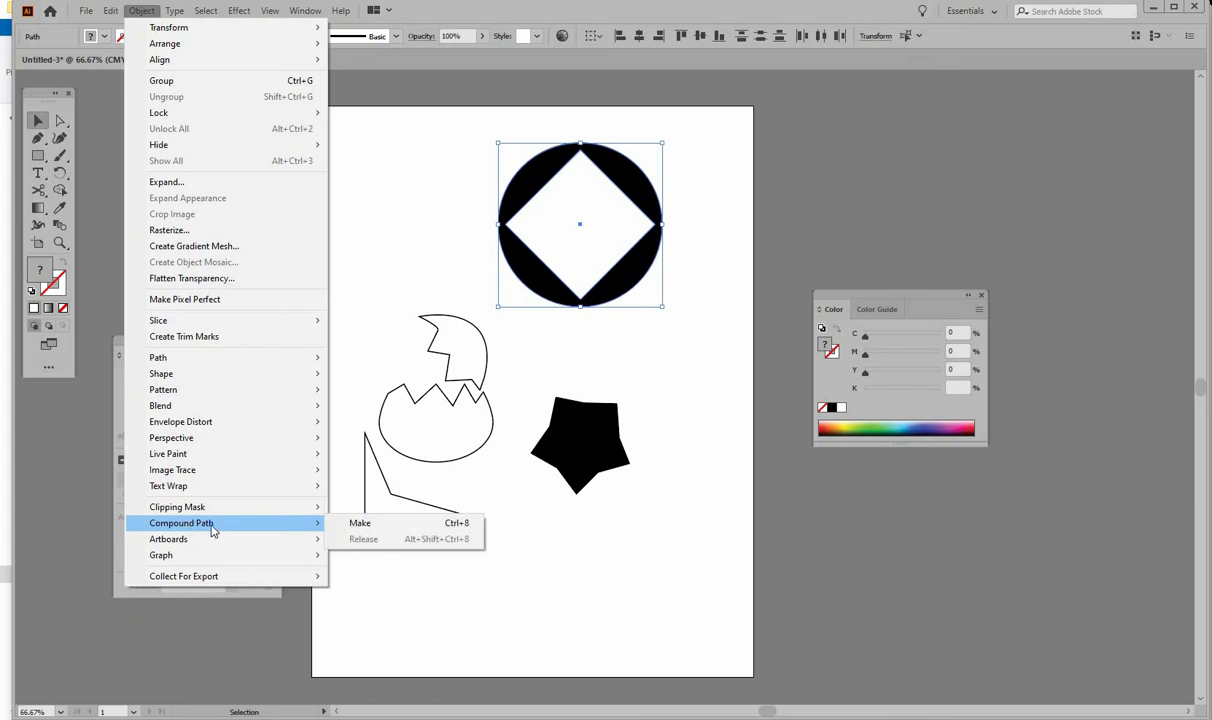
{"action": "left_click", "coordinate": [362, 524]}
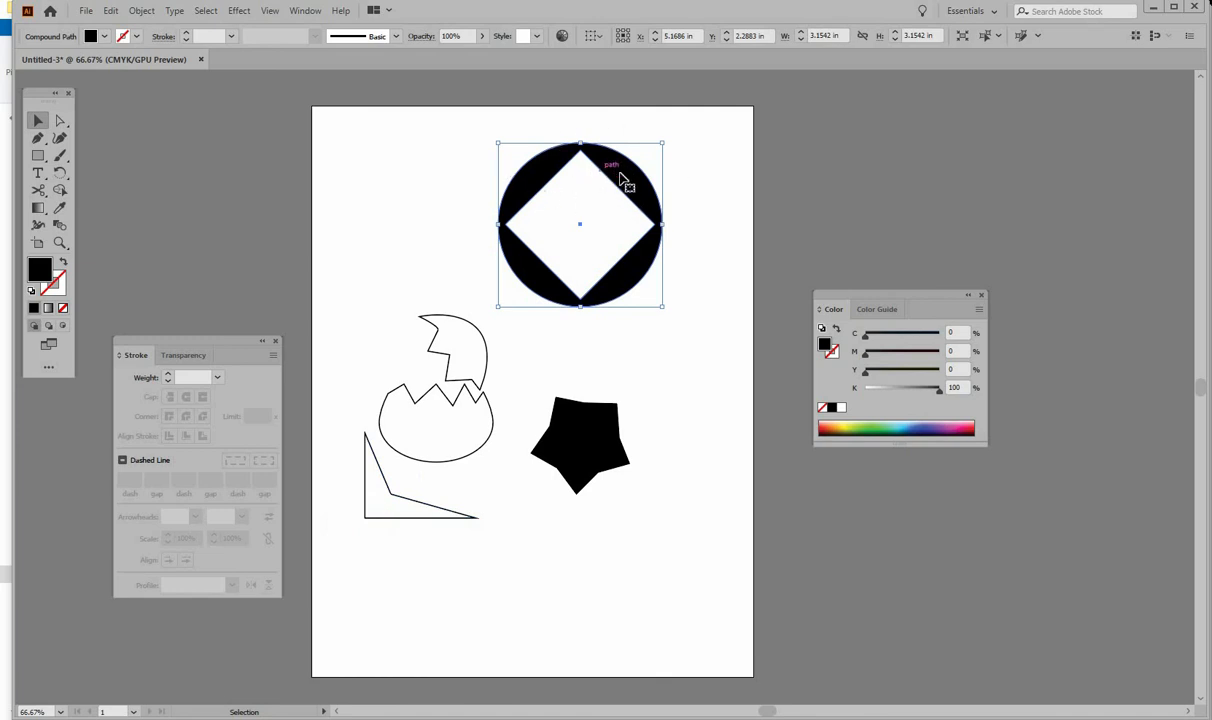
{"action": "left_click_drag", "start_coordinate": [634, 185], "coordinate": [658, 199]}
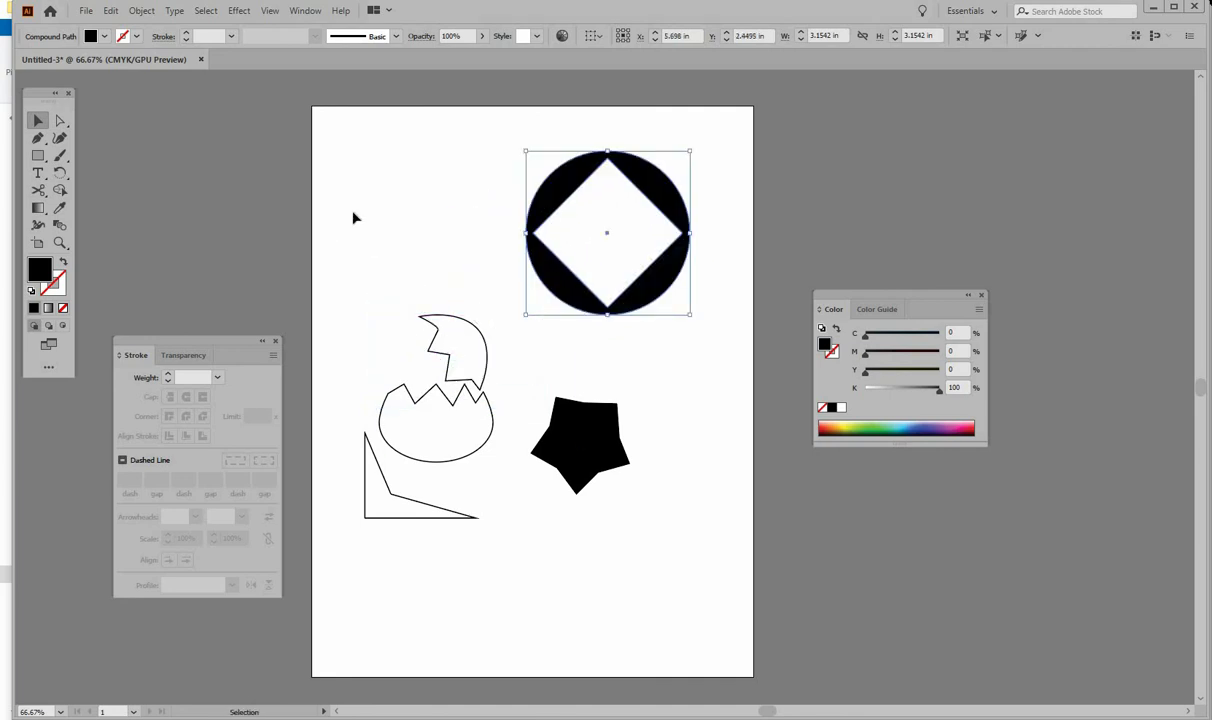
{"action": "left_click", "coordinate": [340, 206]}
- Draw a solid black circle about 1.7 in across above the eggshell, in the page's upper-left area, and deselect it
{"action": "left_click", "coordinate": [38, 156]}
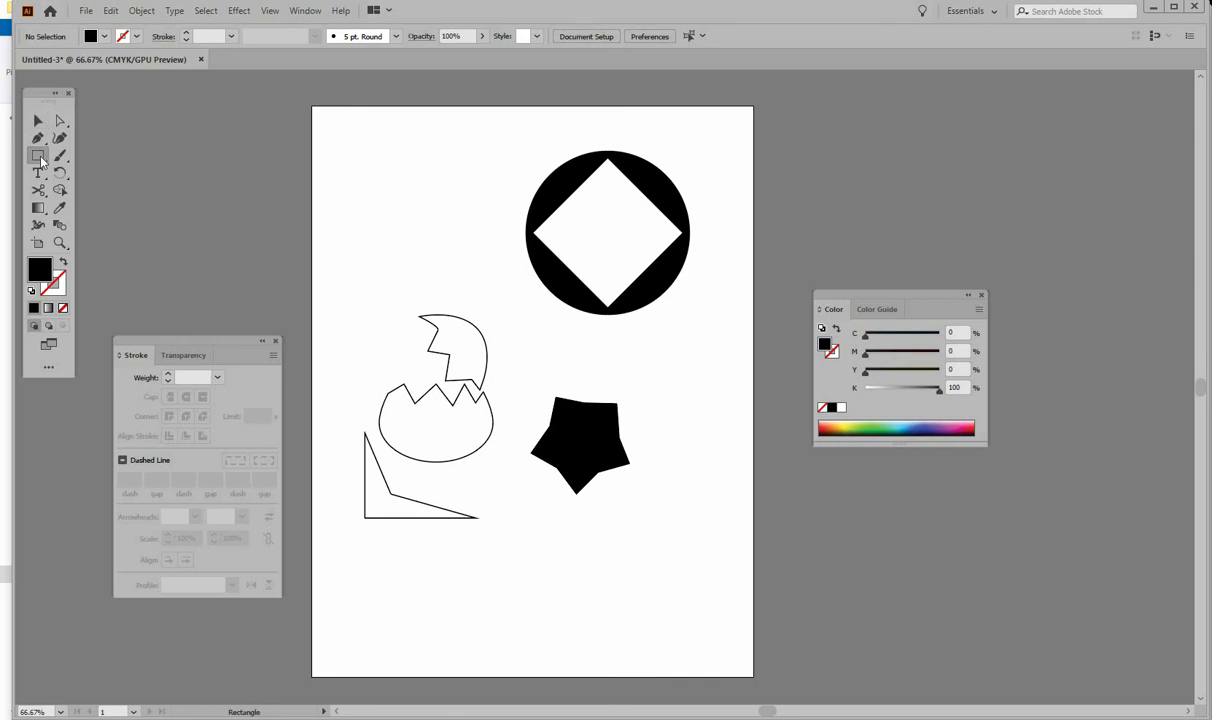
{"action": "left_click_drag", "start_coordinate": [40, 158], "coordinate": [108, 170]}
{"action": "left_click_drag", "start_coordinate": [365, 192], "coordinate": [454, 281]}
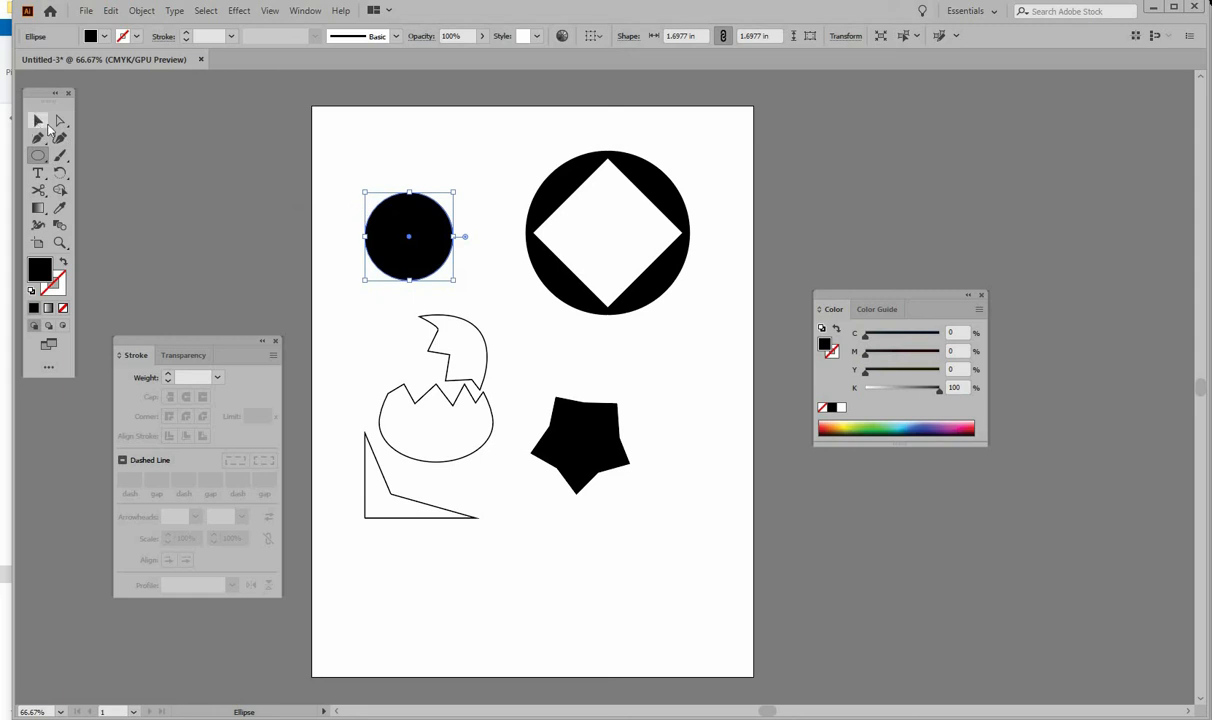
{"action": "left_click", "coordinate": [38, 121]}
{"action": "left_click", "coordinate": [315, 134]}
- Draw a small circle about 0.23 in across in the black circle's upper-left part and fill it with white
{"action": "left_click", "coordinate": [38, 155]}
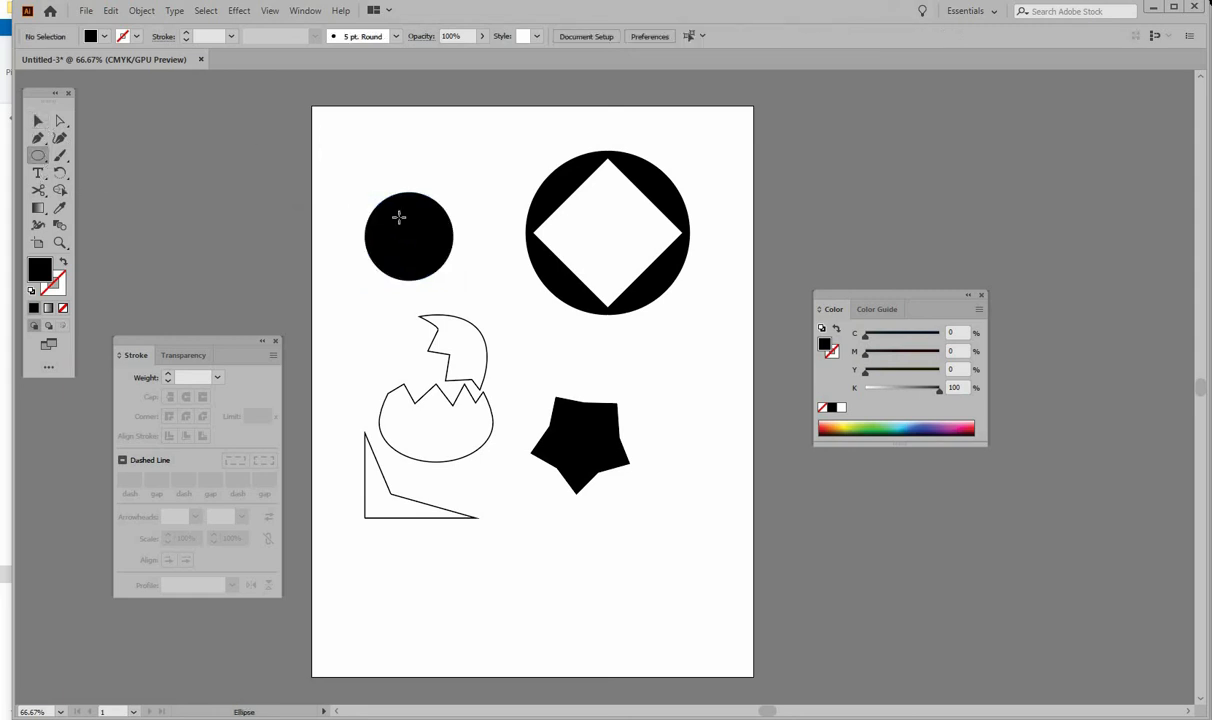
{"action": "left_click_drag", "start_coordinate": [385, 216], "coordinate": [393, 228]}
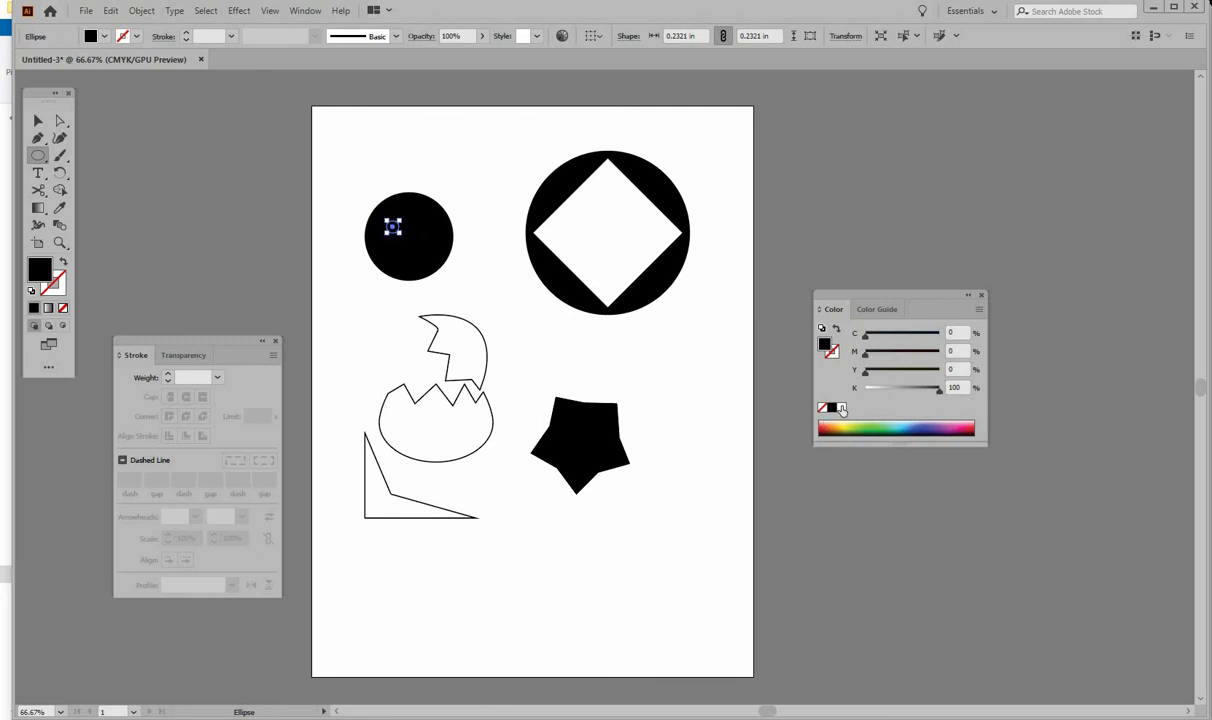
{"action": "left_click", "coordinate": [841, 409]}
- Copy and paste the small white circle, place the duplicate level with the first as a second eye, and deselect it
{"action": "left_click", "coordinate": [38, 122]}
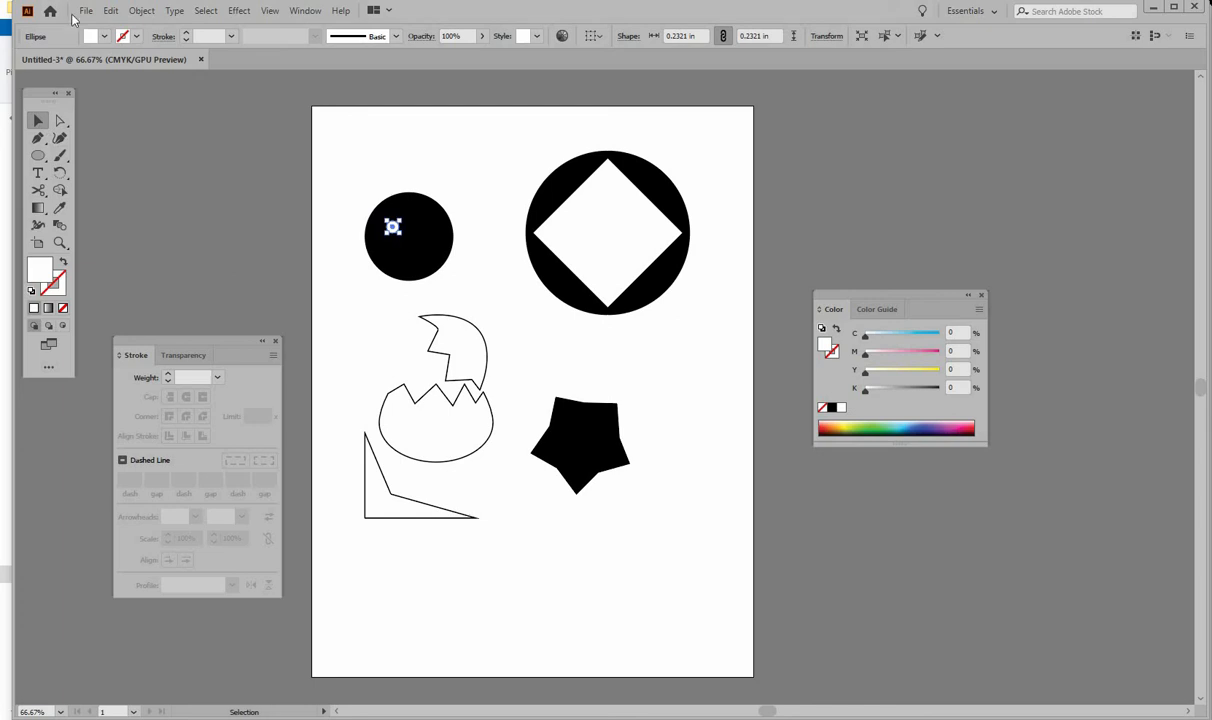
{"action": "left_click", "coordinate": [110, 10]}
{"action": "left_click", "coordinate": [133, 80]}
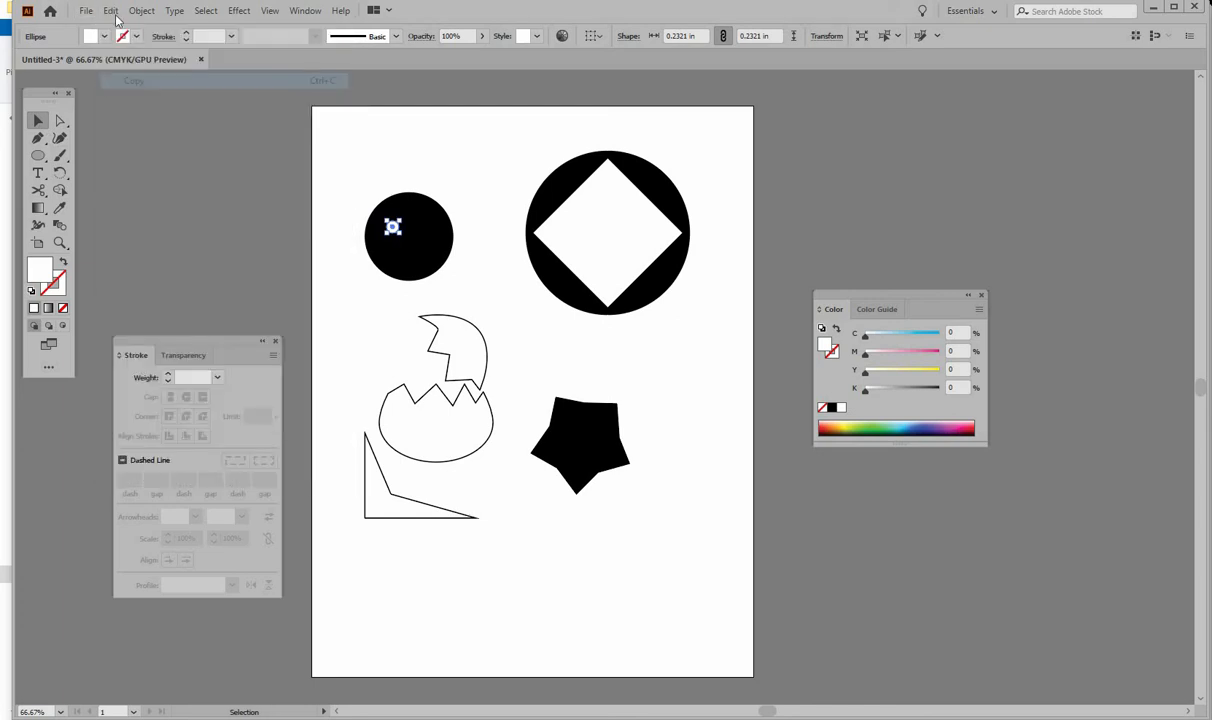
{"action": "left_click", "coordinate": [110, 10]}
{"action": "left_click", "coordinate": [136, 97]}
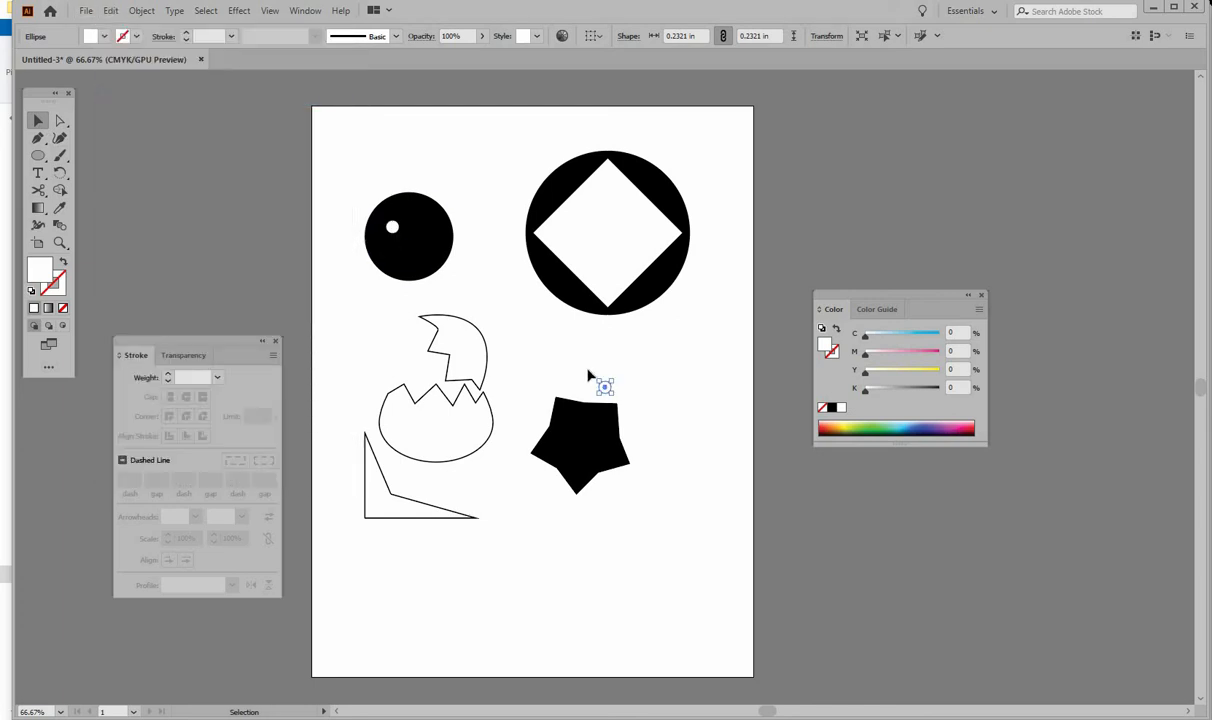
{"action": "left_click_drag", "start_coordinate": [606, 390], "coordinate": [427, 229]}
{"action": "left_click", "coordinate": [500, 200]}
- Move the black circle and its two white eyes together into the centre of the diamond hole, send them to back, and deselect
{"action": "left_click", "coordinate": [415, 235]}
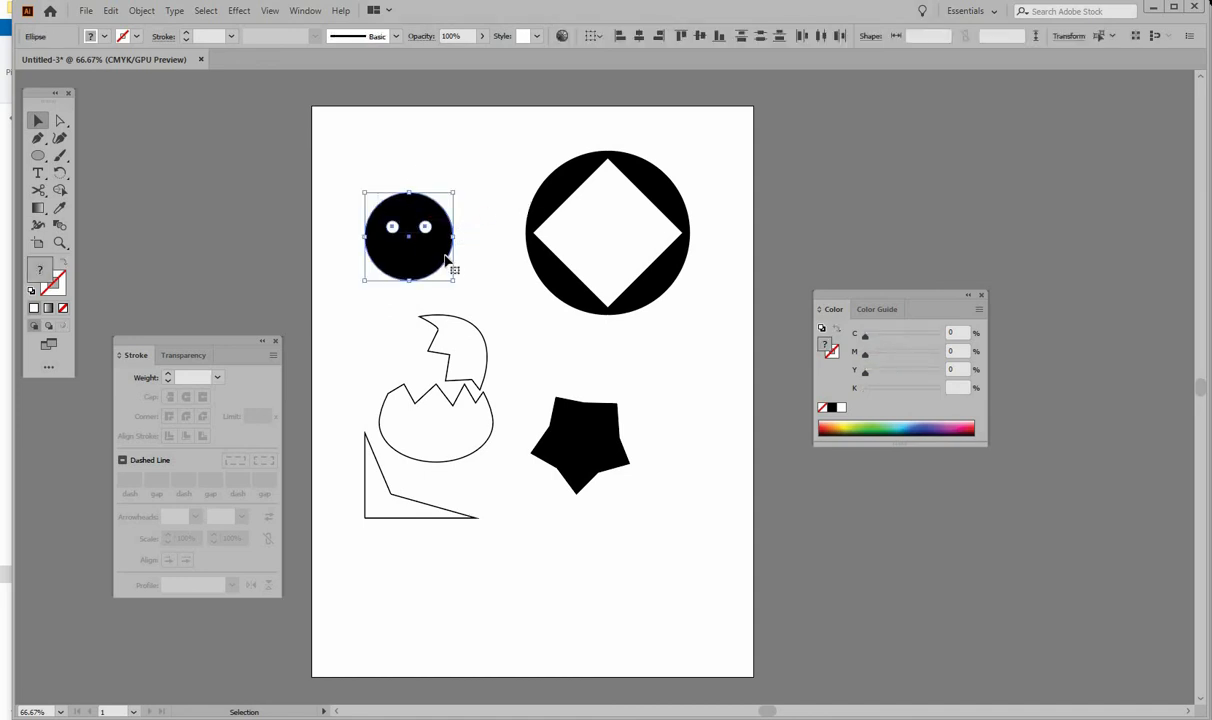
{"action": "left_click_drag", "start_coordinate": [400, 207], "coordinate": [572, 198]}
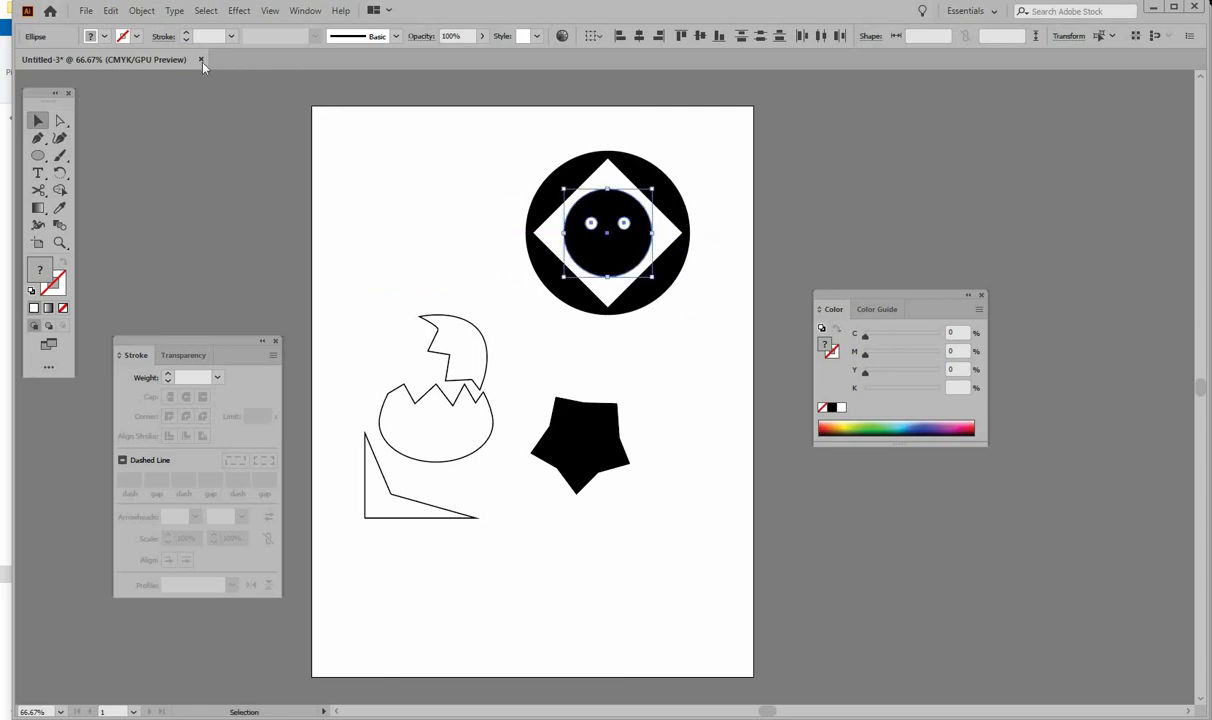
{"action": "left_click", "coordinate": [140, 11]}
{"action": "mouse_move", "coordinate": [298, 48]}
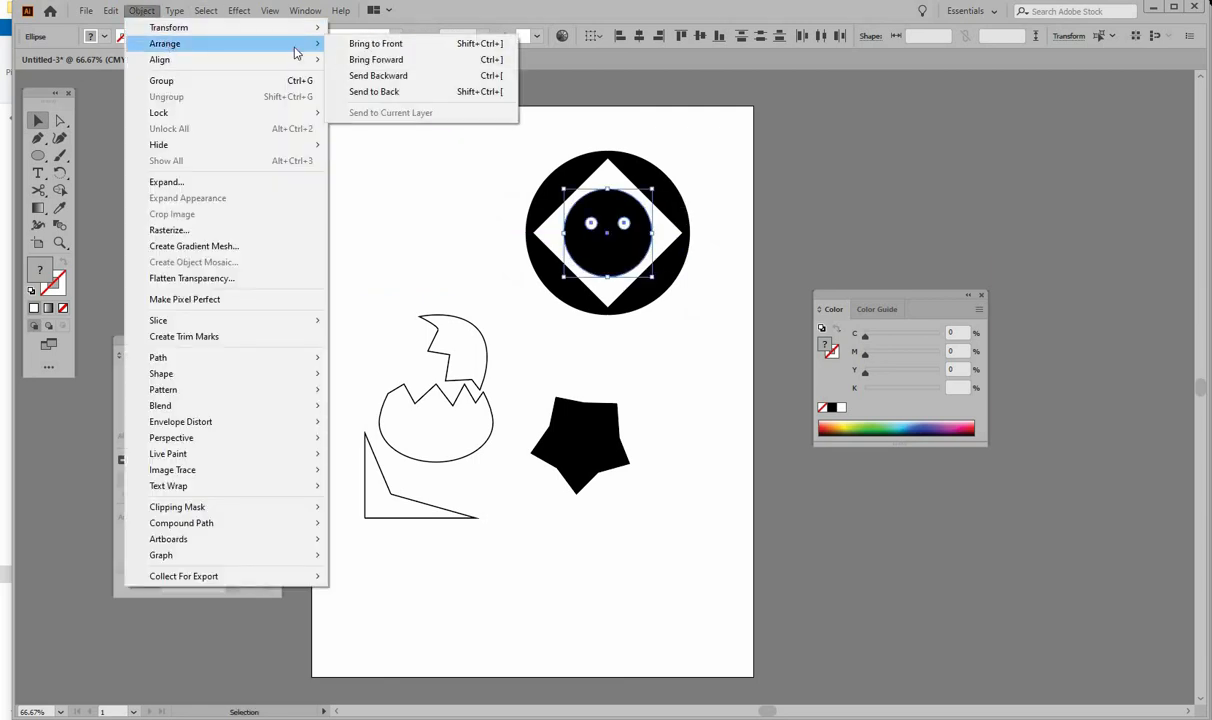
{"action": "left_click", "coordinate": [370, 92]}
{"action": "left_click", "coordinate": [710, 157]}
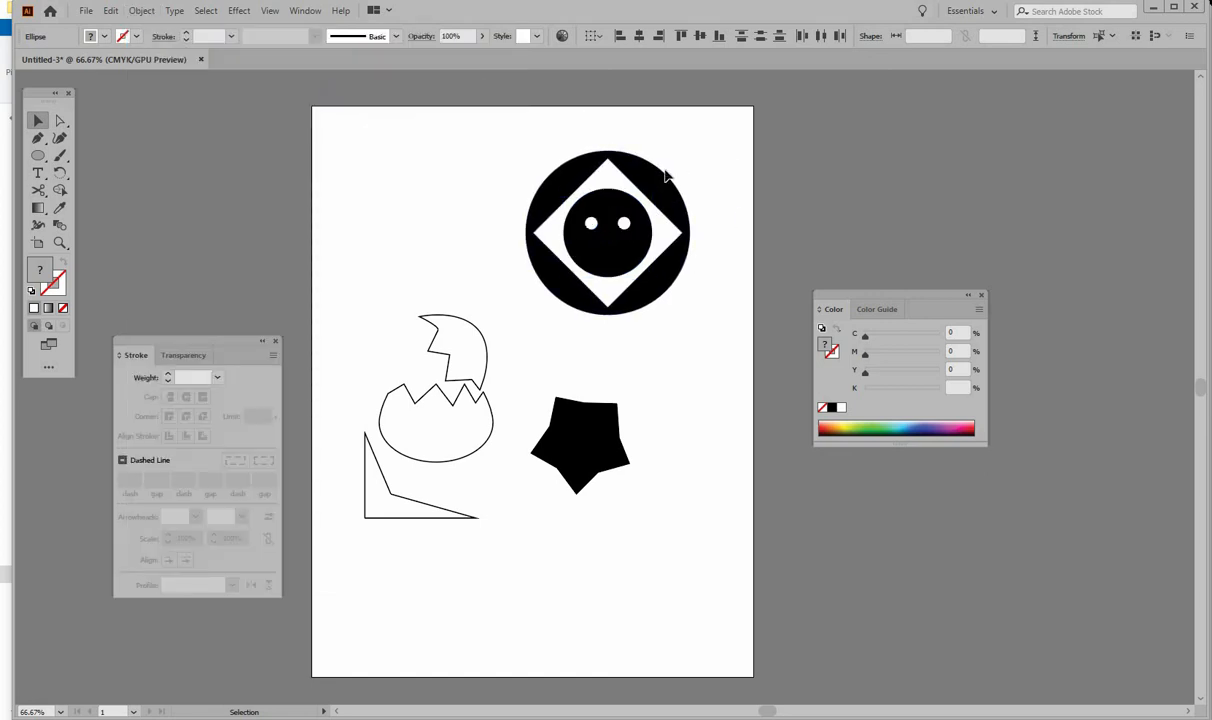
- Nudge the circle-and-diamond compound path horizontally until its diamond hole is centred around the small face, and deselect it
{"action": "mouse_move", "coordinate": [662, 176]}
{"action": "left_mouse_down"}
{"action": "mouse_move", "coordinate": [625, 189]}
{"action": "mouse_move", "coordinate": [690, 179]}
{"action": "mouse_move", "coordinate": [657, 184]}
{"action": "mouse_move", "coordinate": [666, 179]}
{"action": "left_mouse_up"}
{"action": "key", "text": "Left"}
{"action": "key", "text": "Left"}
{"action": "key", "text": "Left"}
{"action": "key", "text": "Left"}
{"action": "key", "text": "Left"}
{"action": "key", "text": "Left"}
{"action": "key", "text": "Left"}
{"action": "key", "text": "Left"}
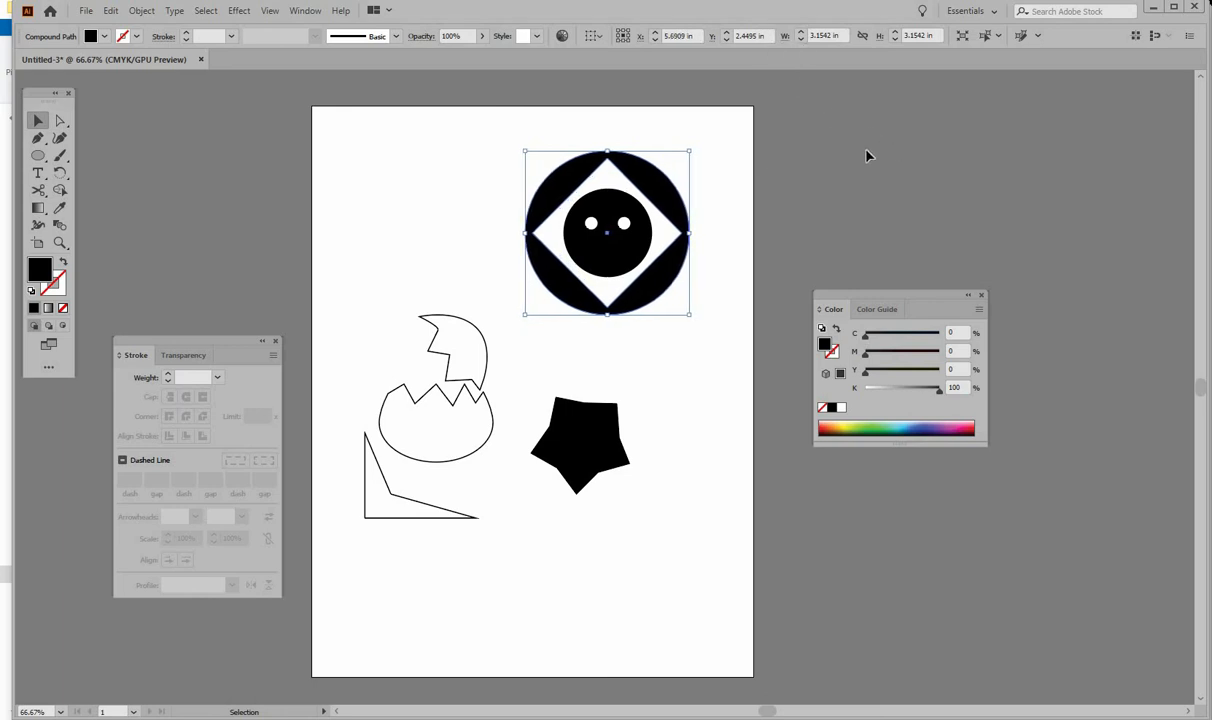
{"action": "key", "text": "Right"}
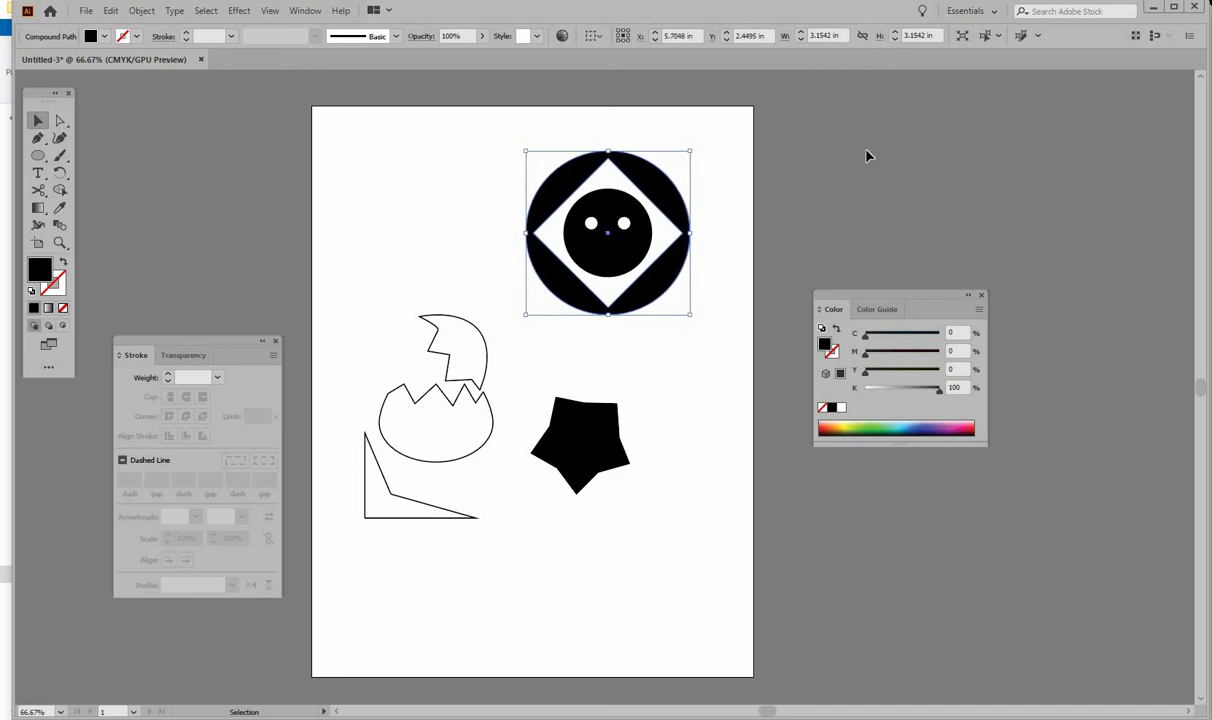
{"action": "left_click", "coordinate": [834, 164]}
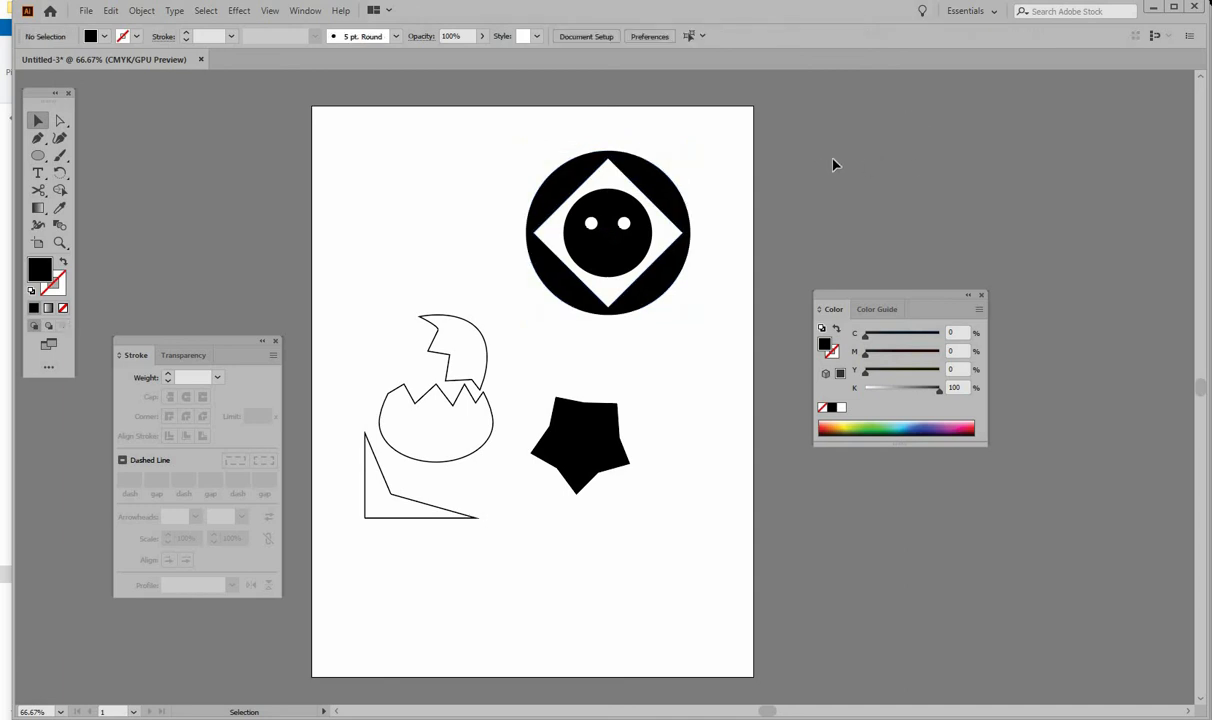